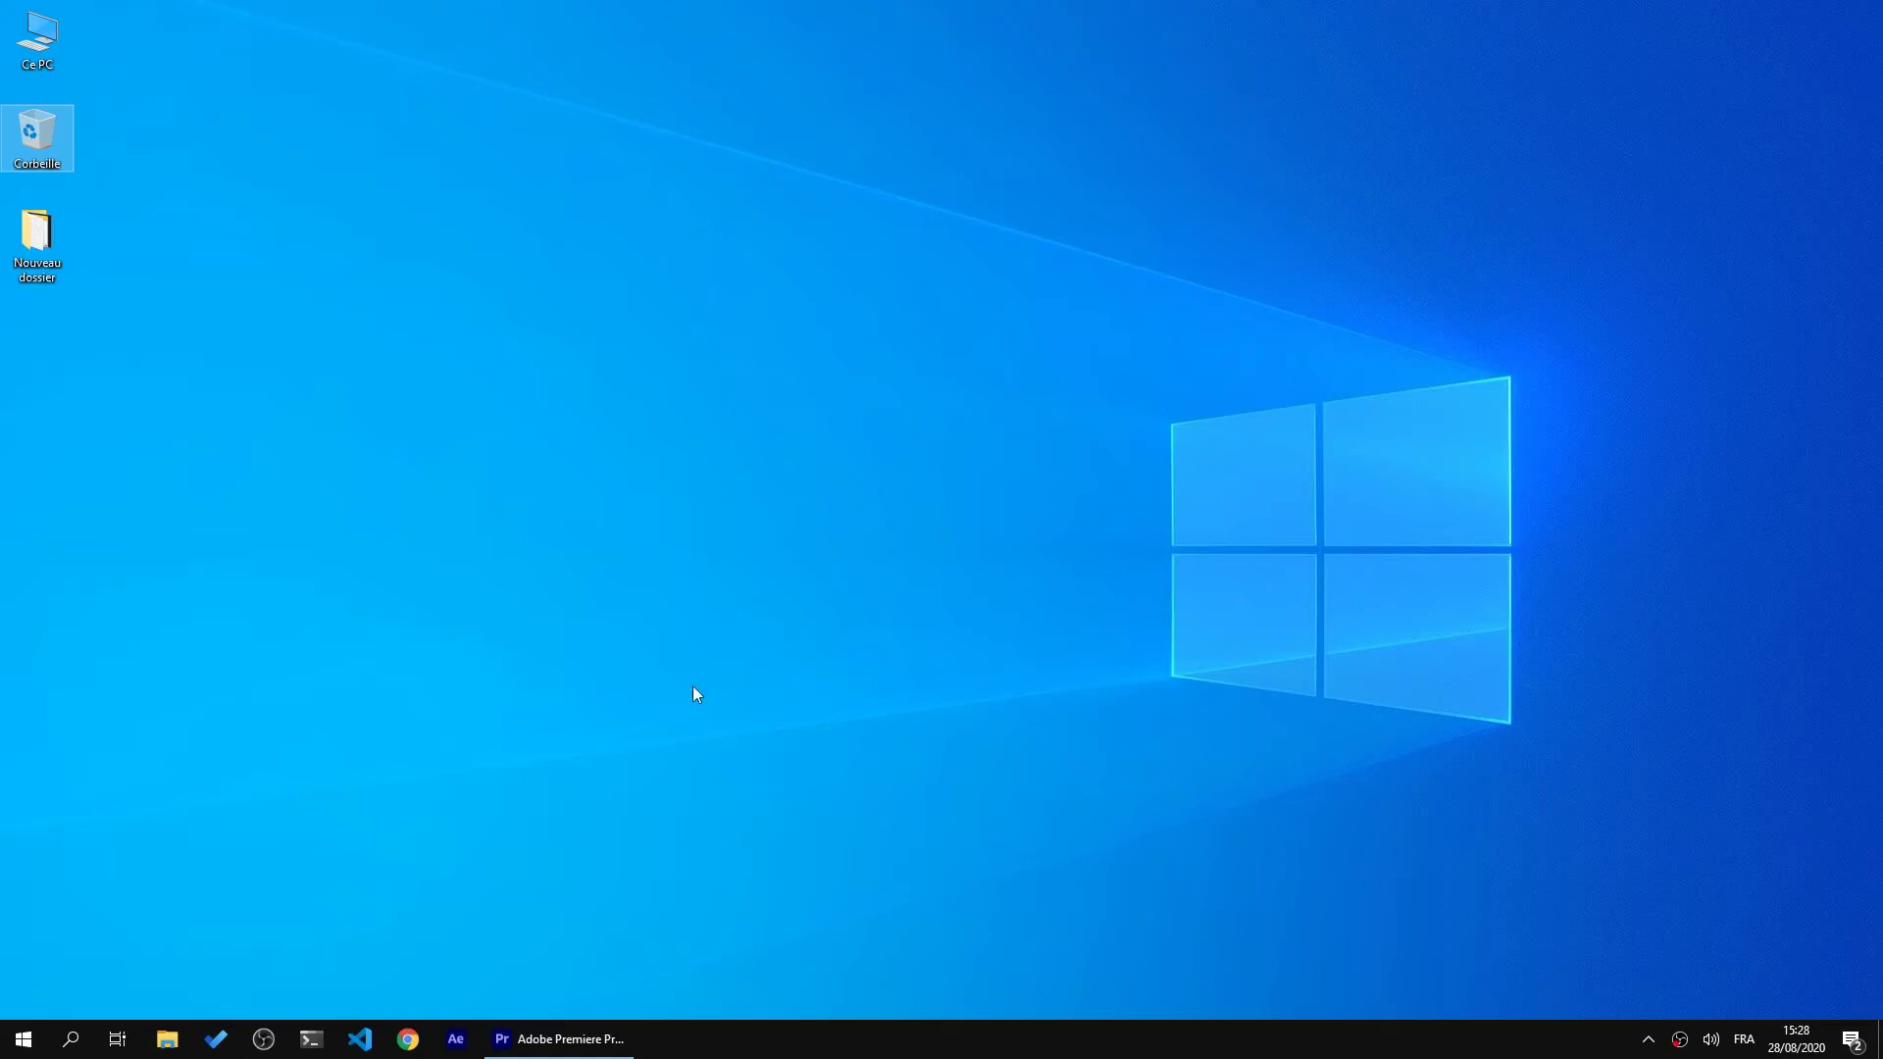
Launch After Effects 2020 from the taskbar and wait for the empty Untitled Project
click(457, 1039)
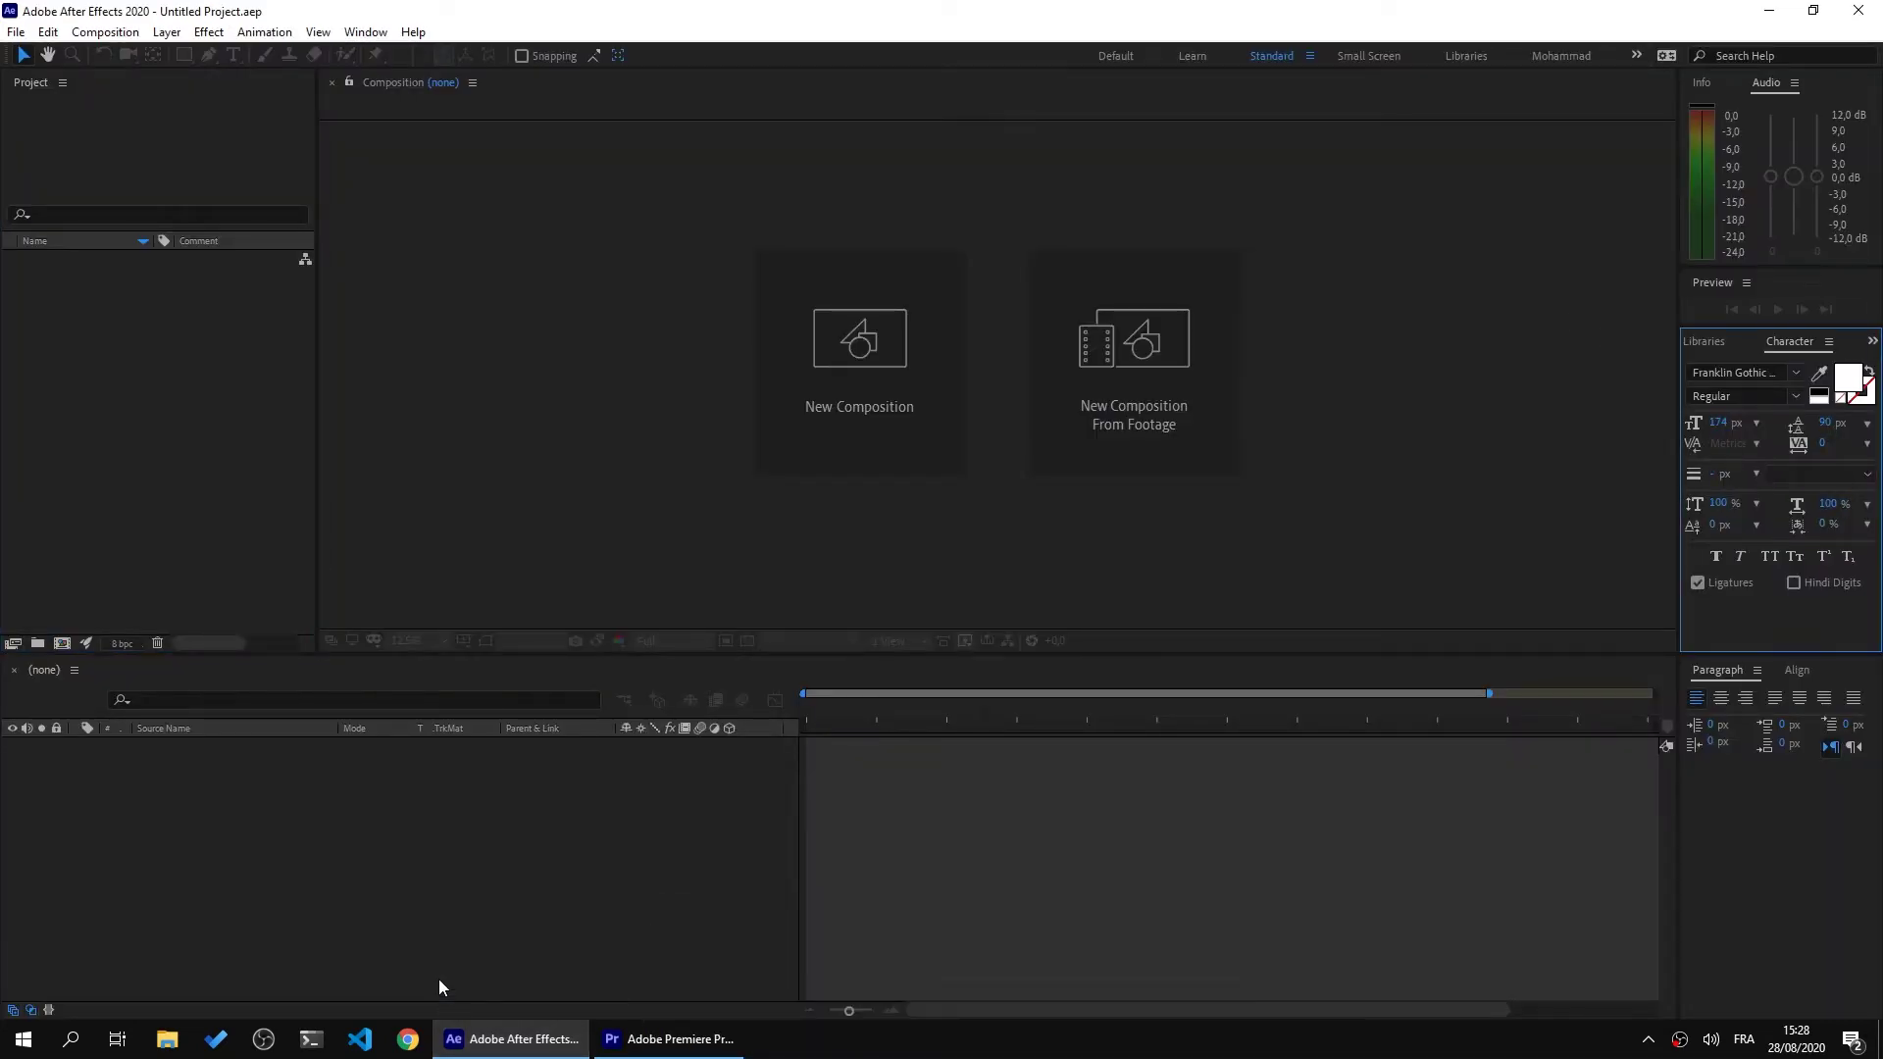
Open the Title 01.mogrt template as a project
click(17, 32)
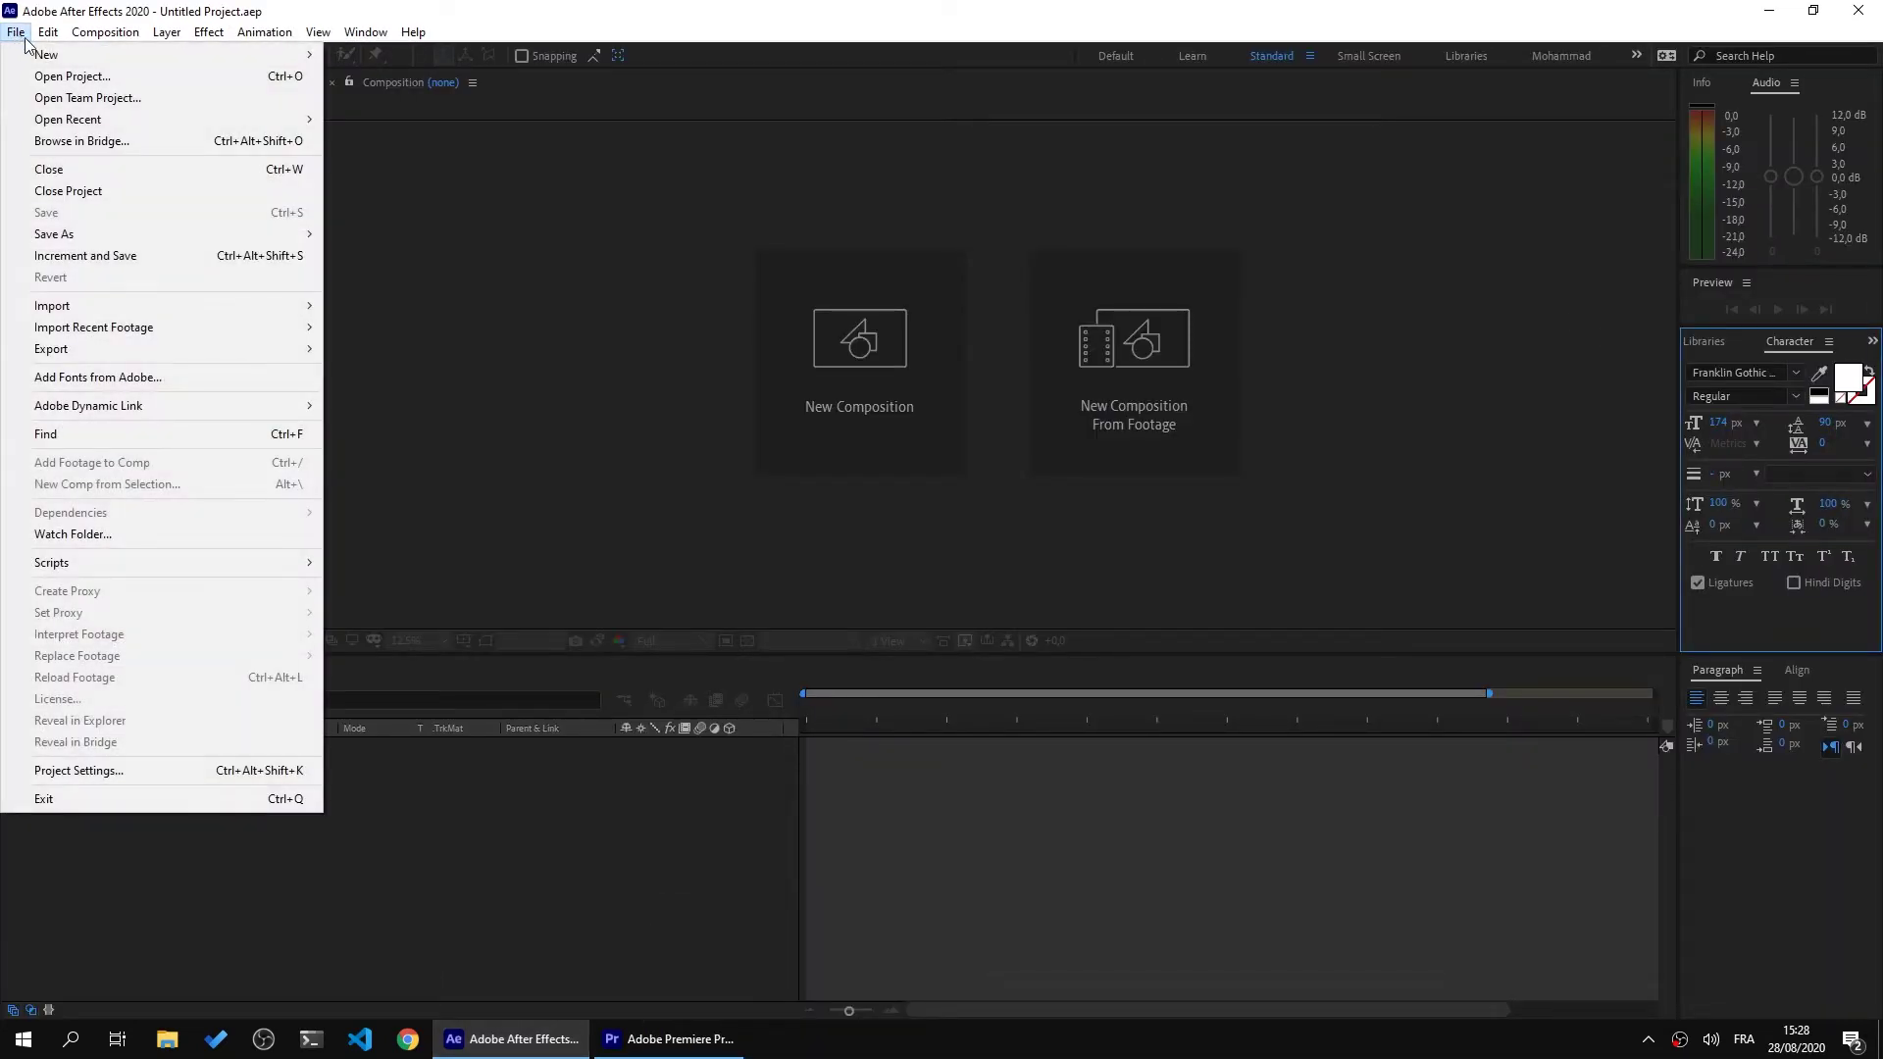
click(111, 84)
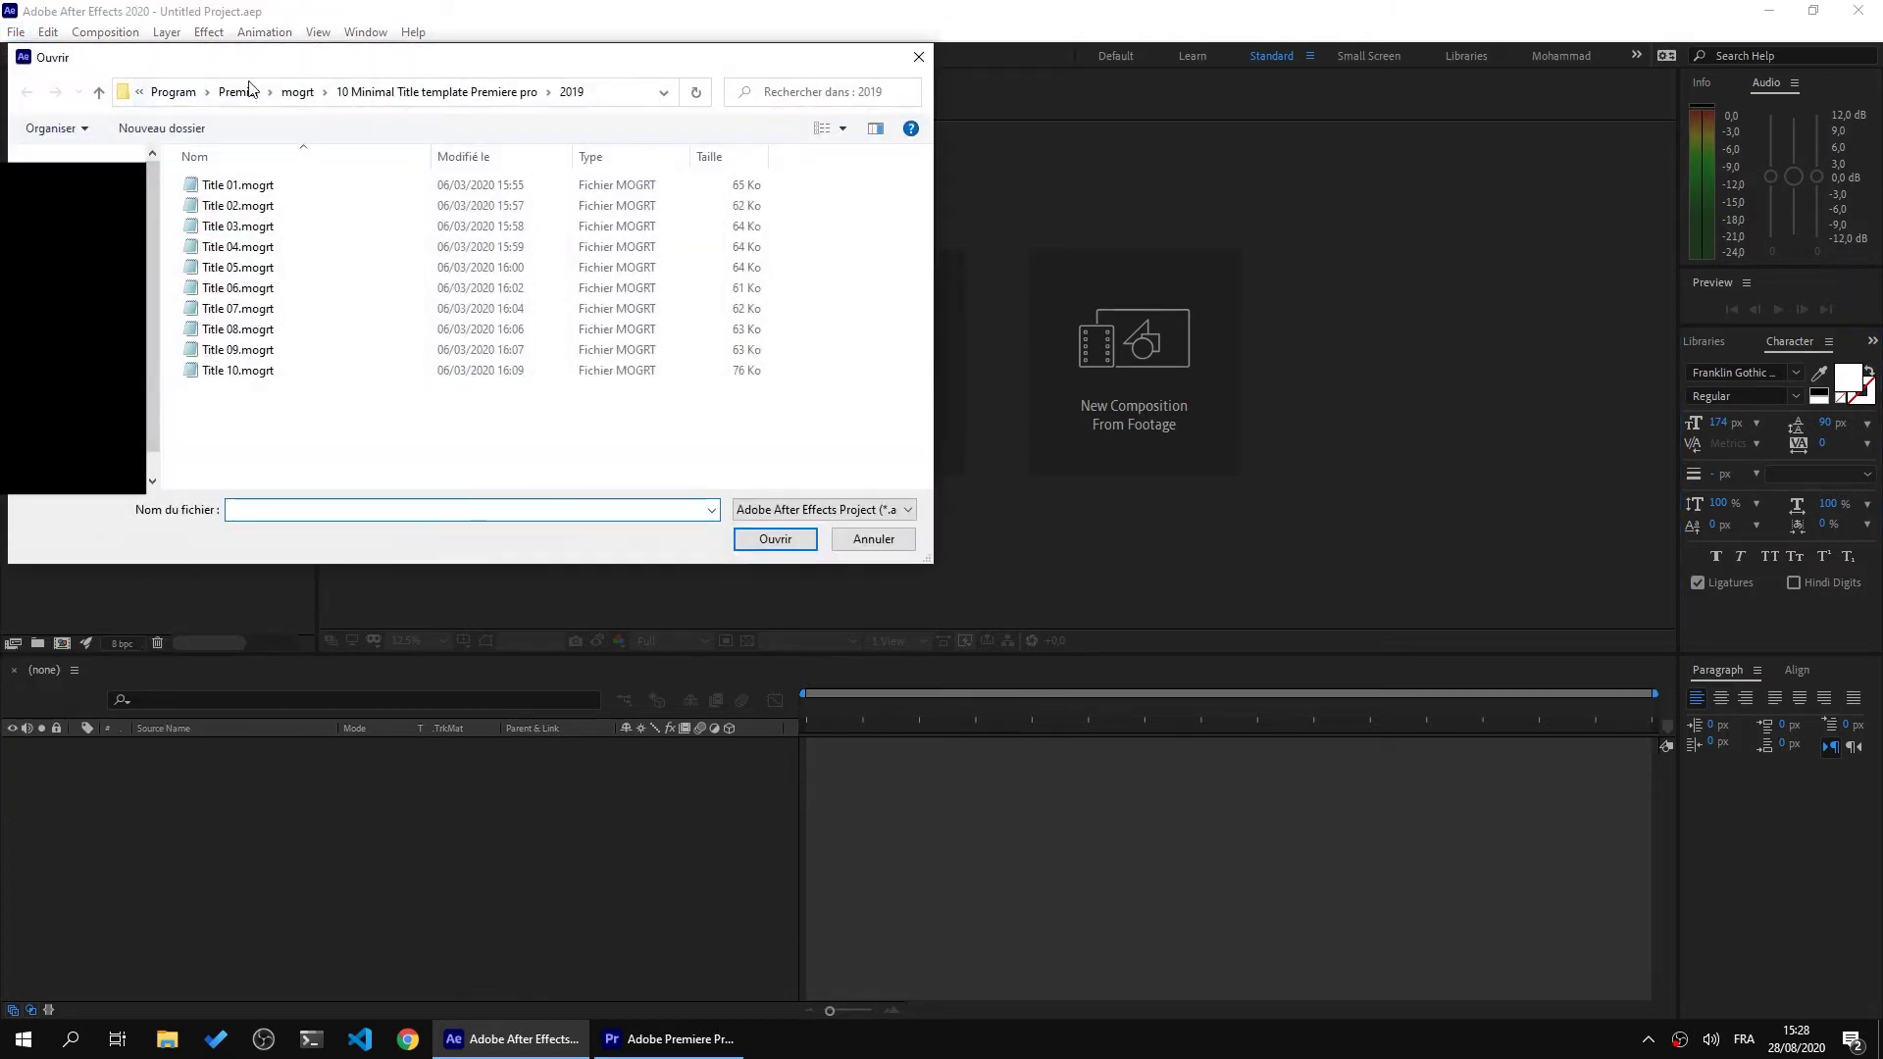
click(274, 188)
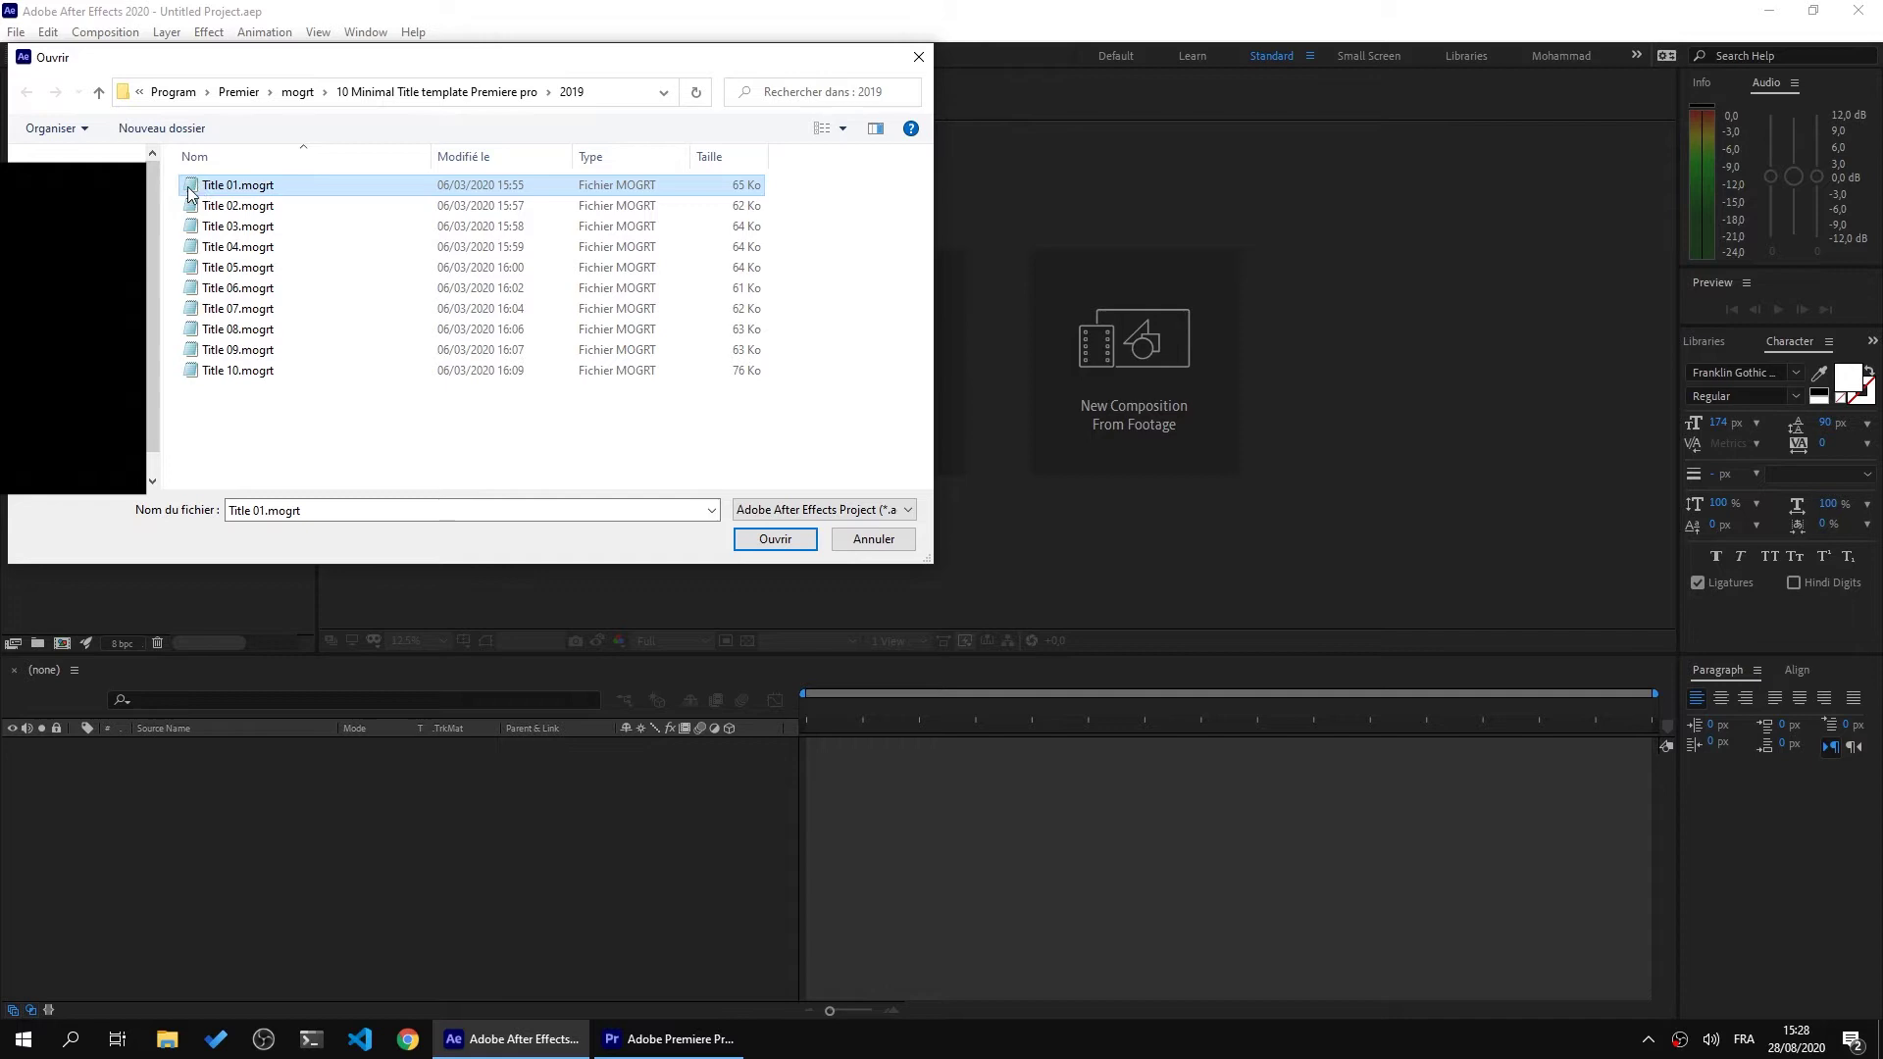
click(775, 538)
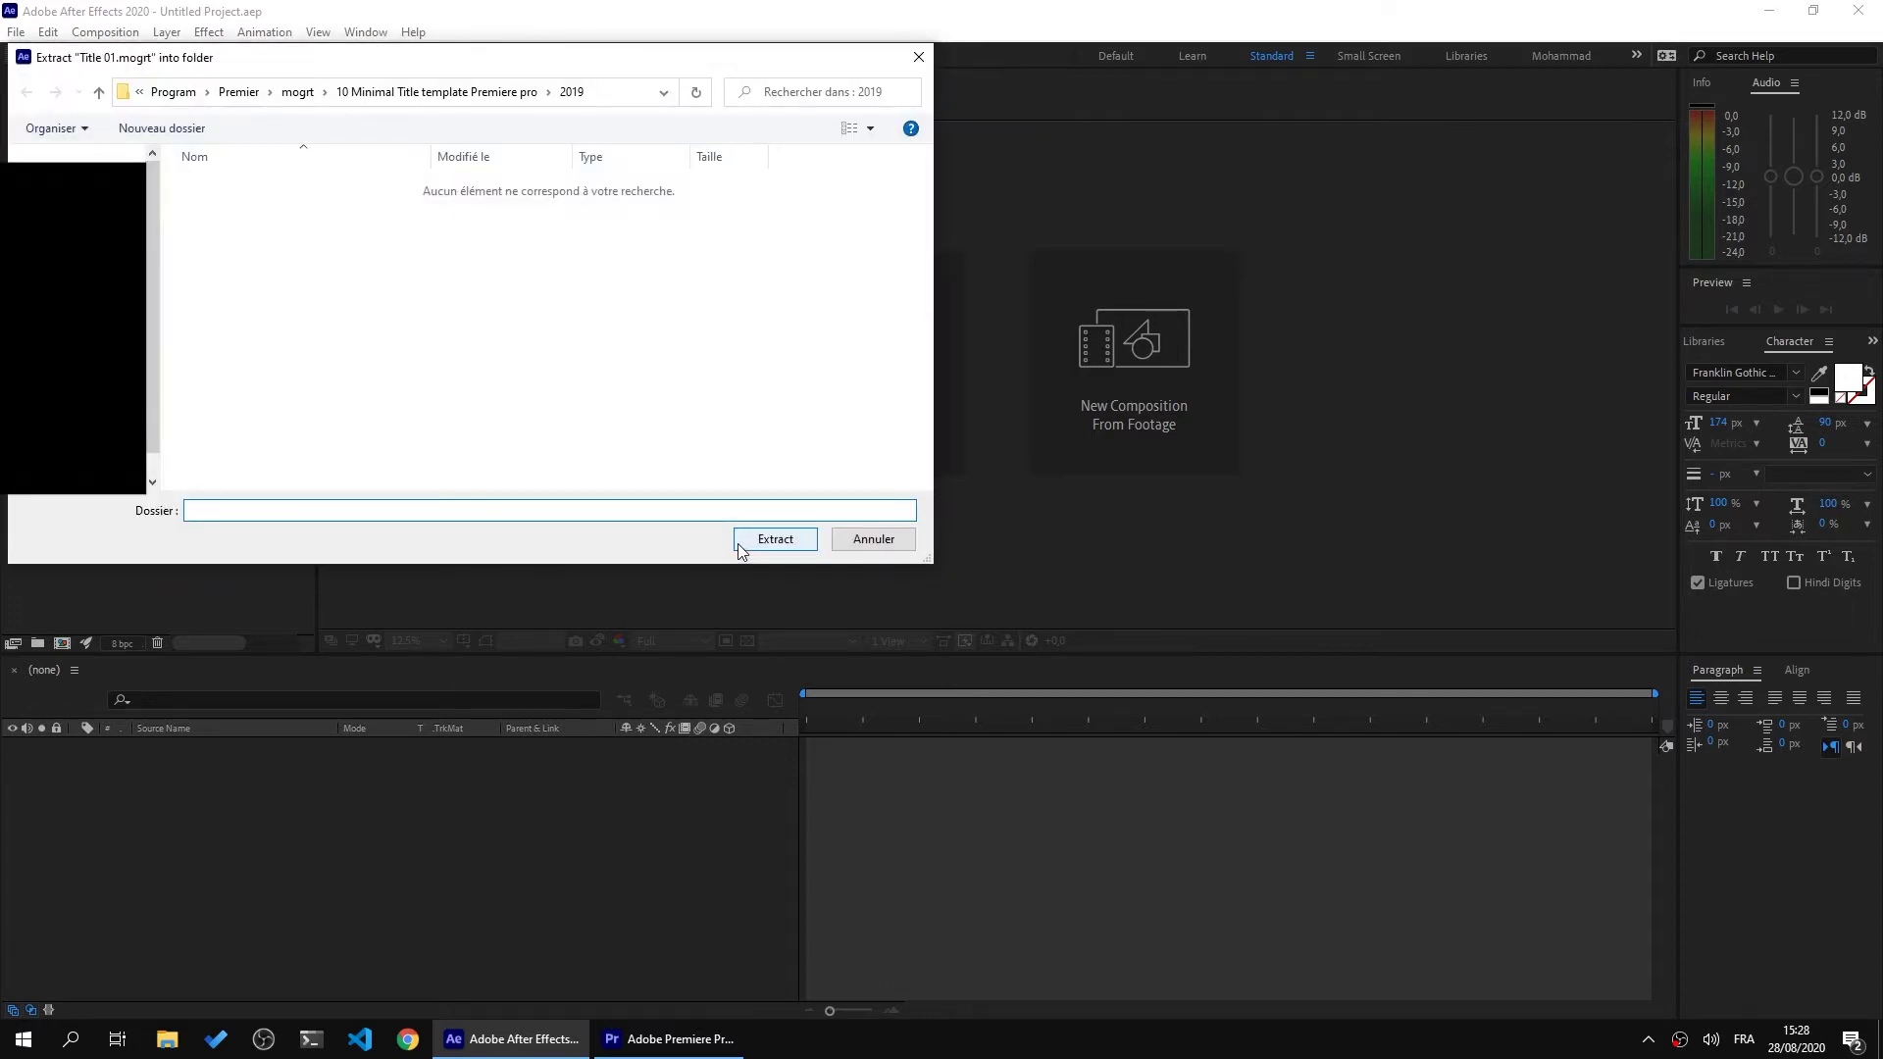
Create a new 'left click' folder inside the template folder for extraction
click(401, 94)
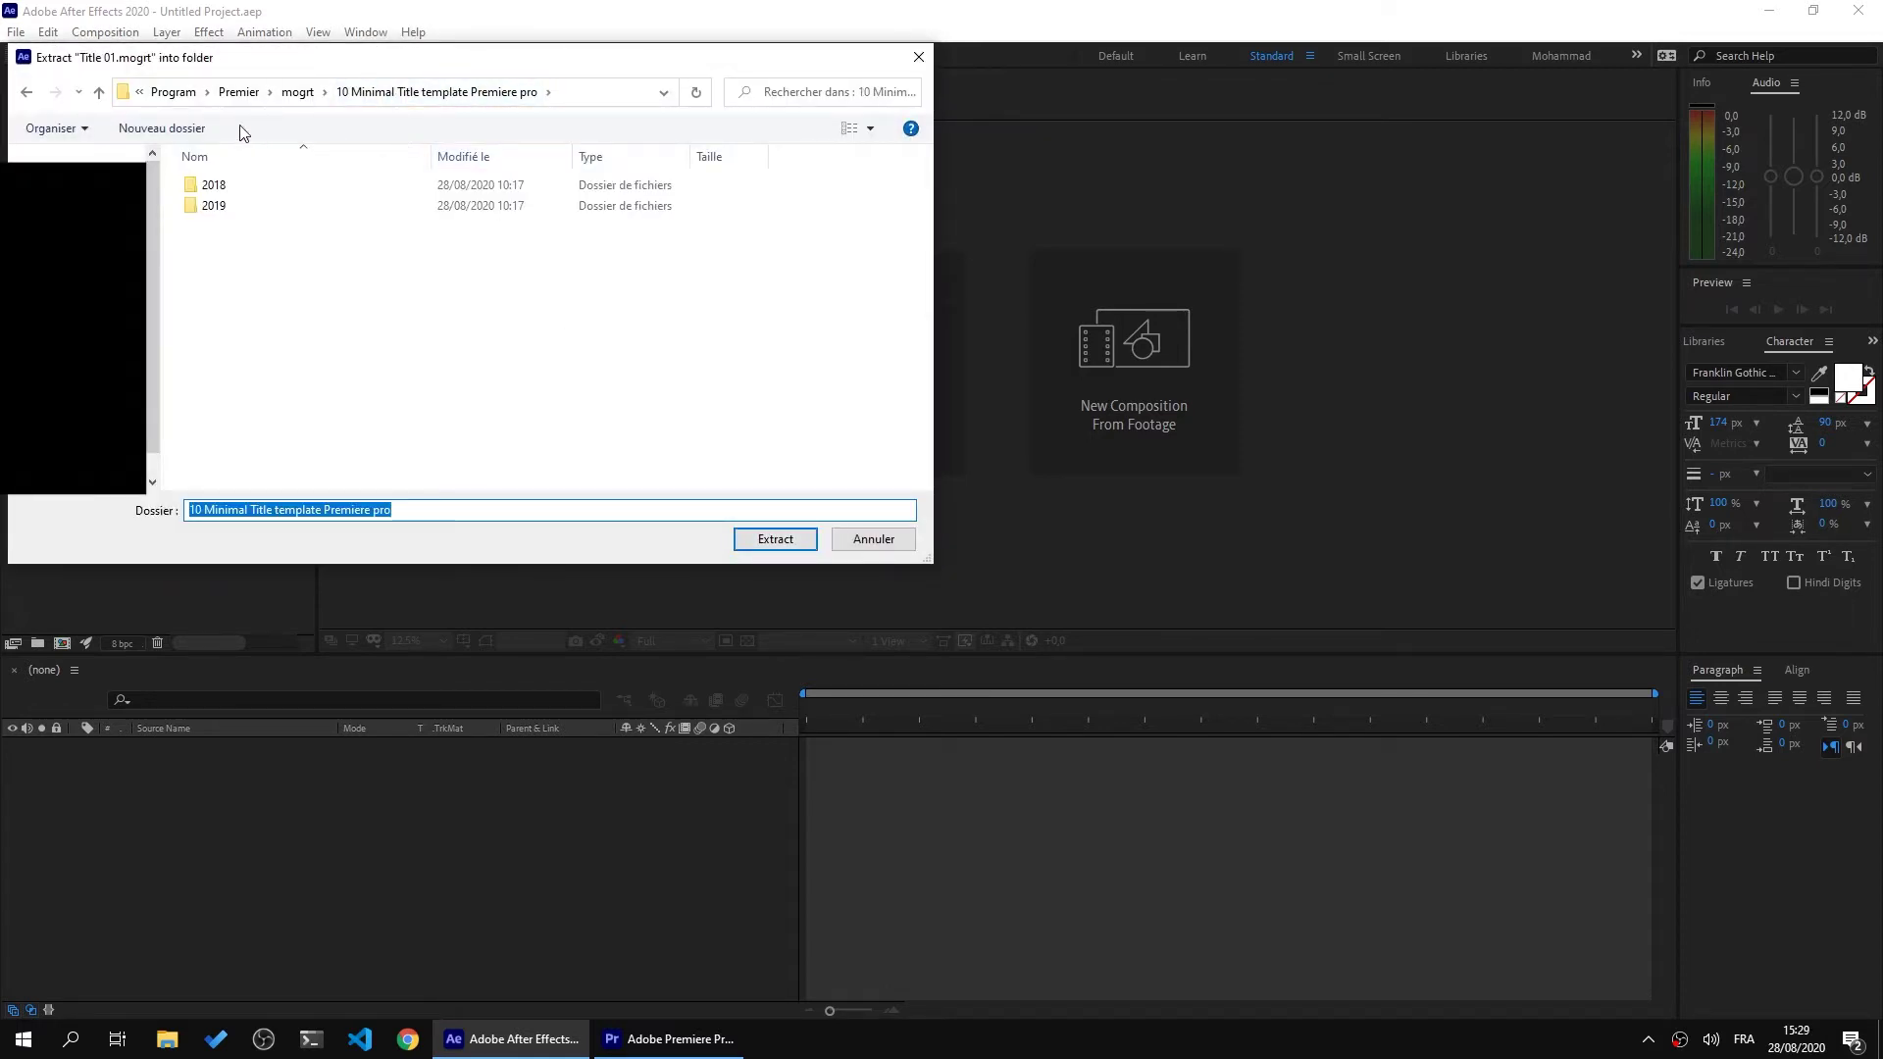
click(208, 130)
text(le)
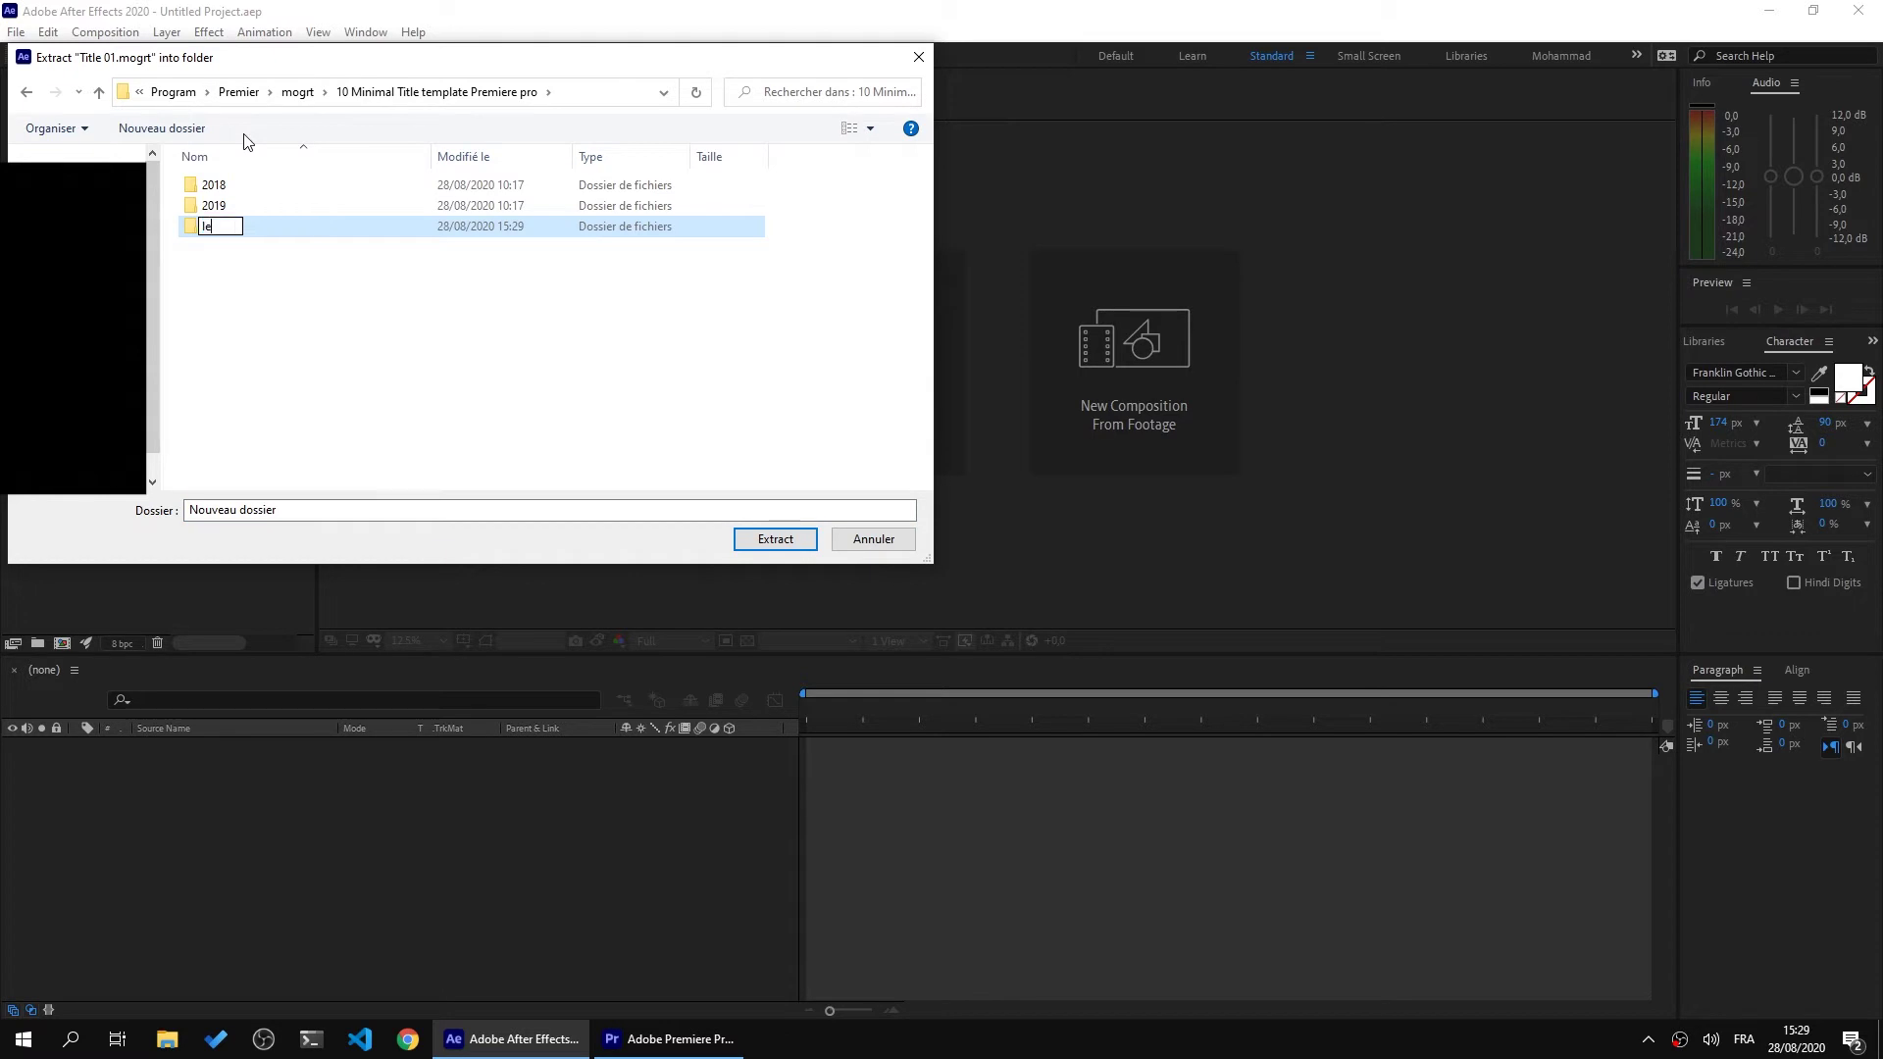
text(ft click)
key(Return)
key(Return)
Extract the template into 'left click' and retype the MODERN TITLES text as LEFT CLICK
click(776, 540)
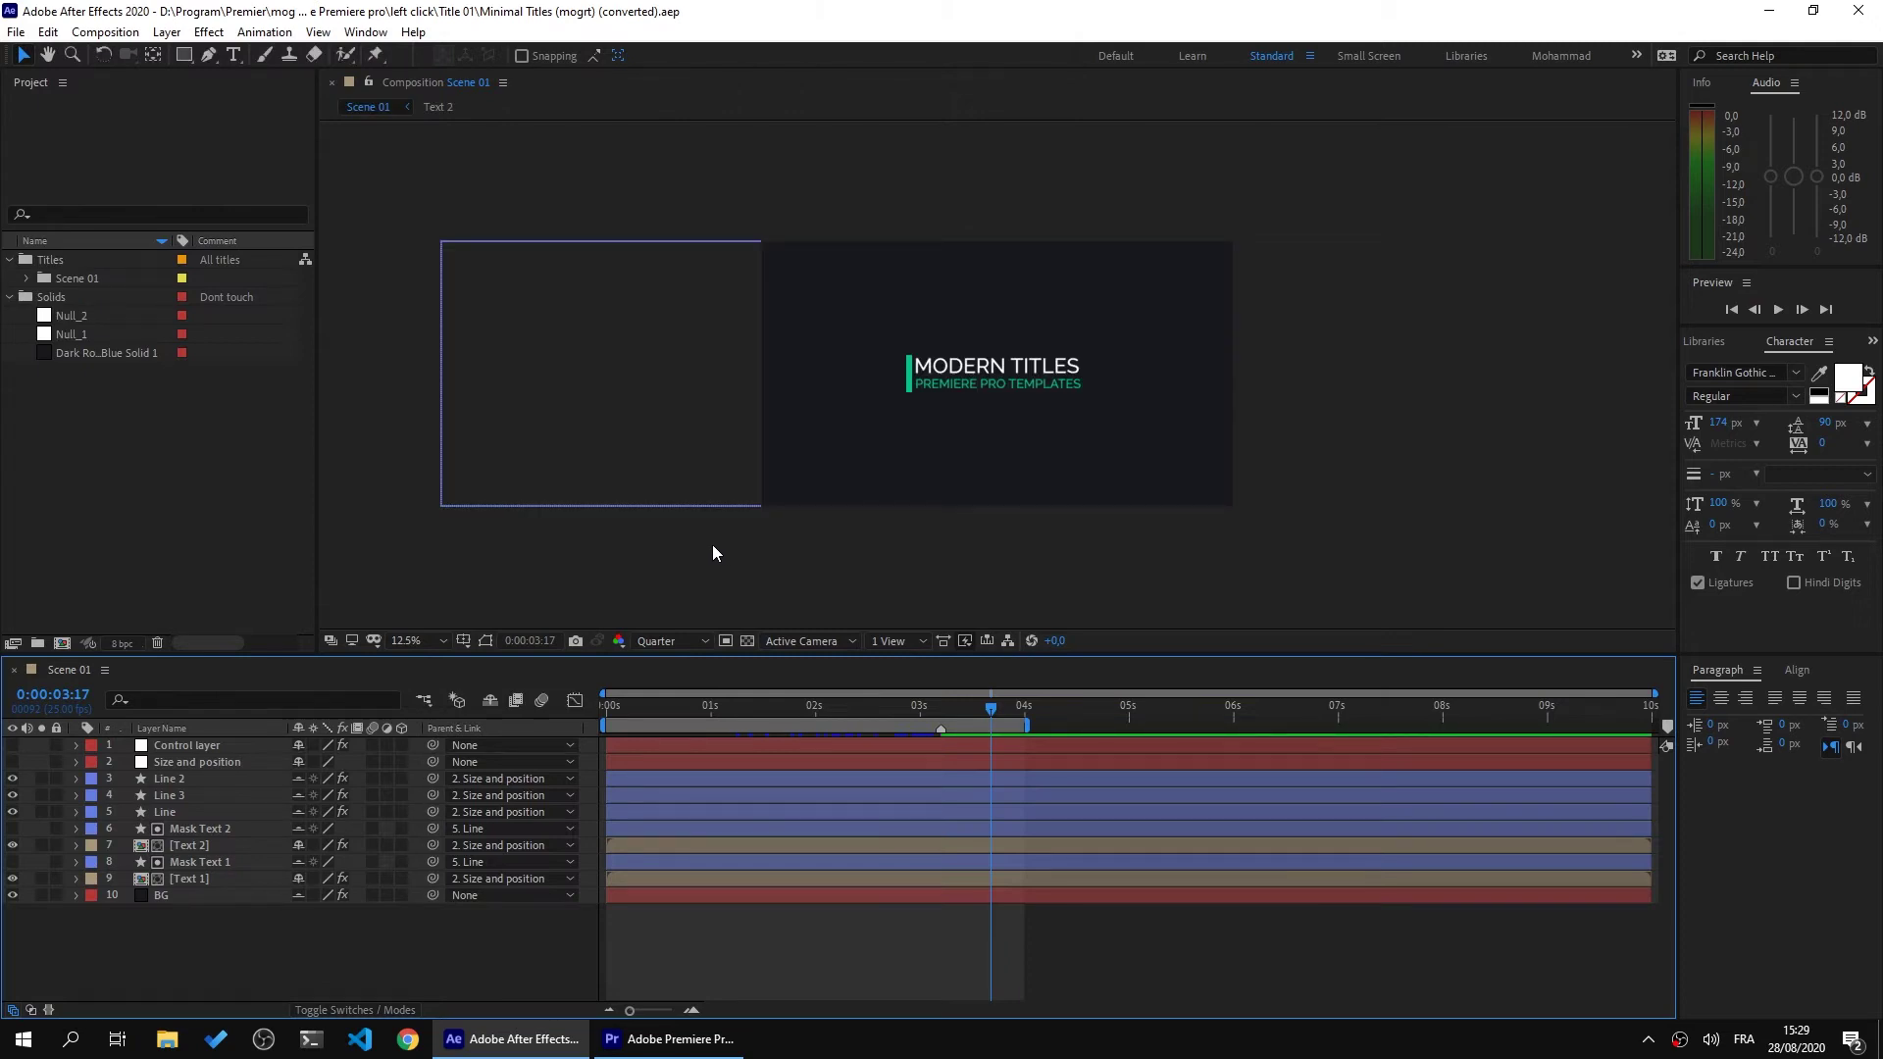
click(1002, 367)
double_click(1003, 368)
double_click(988, 372)
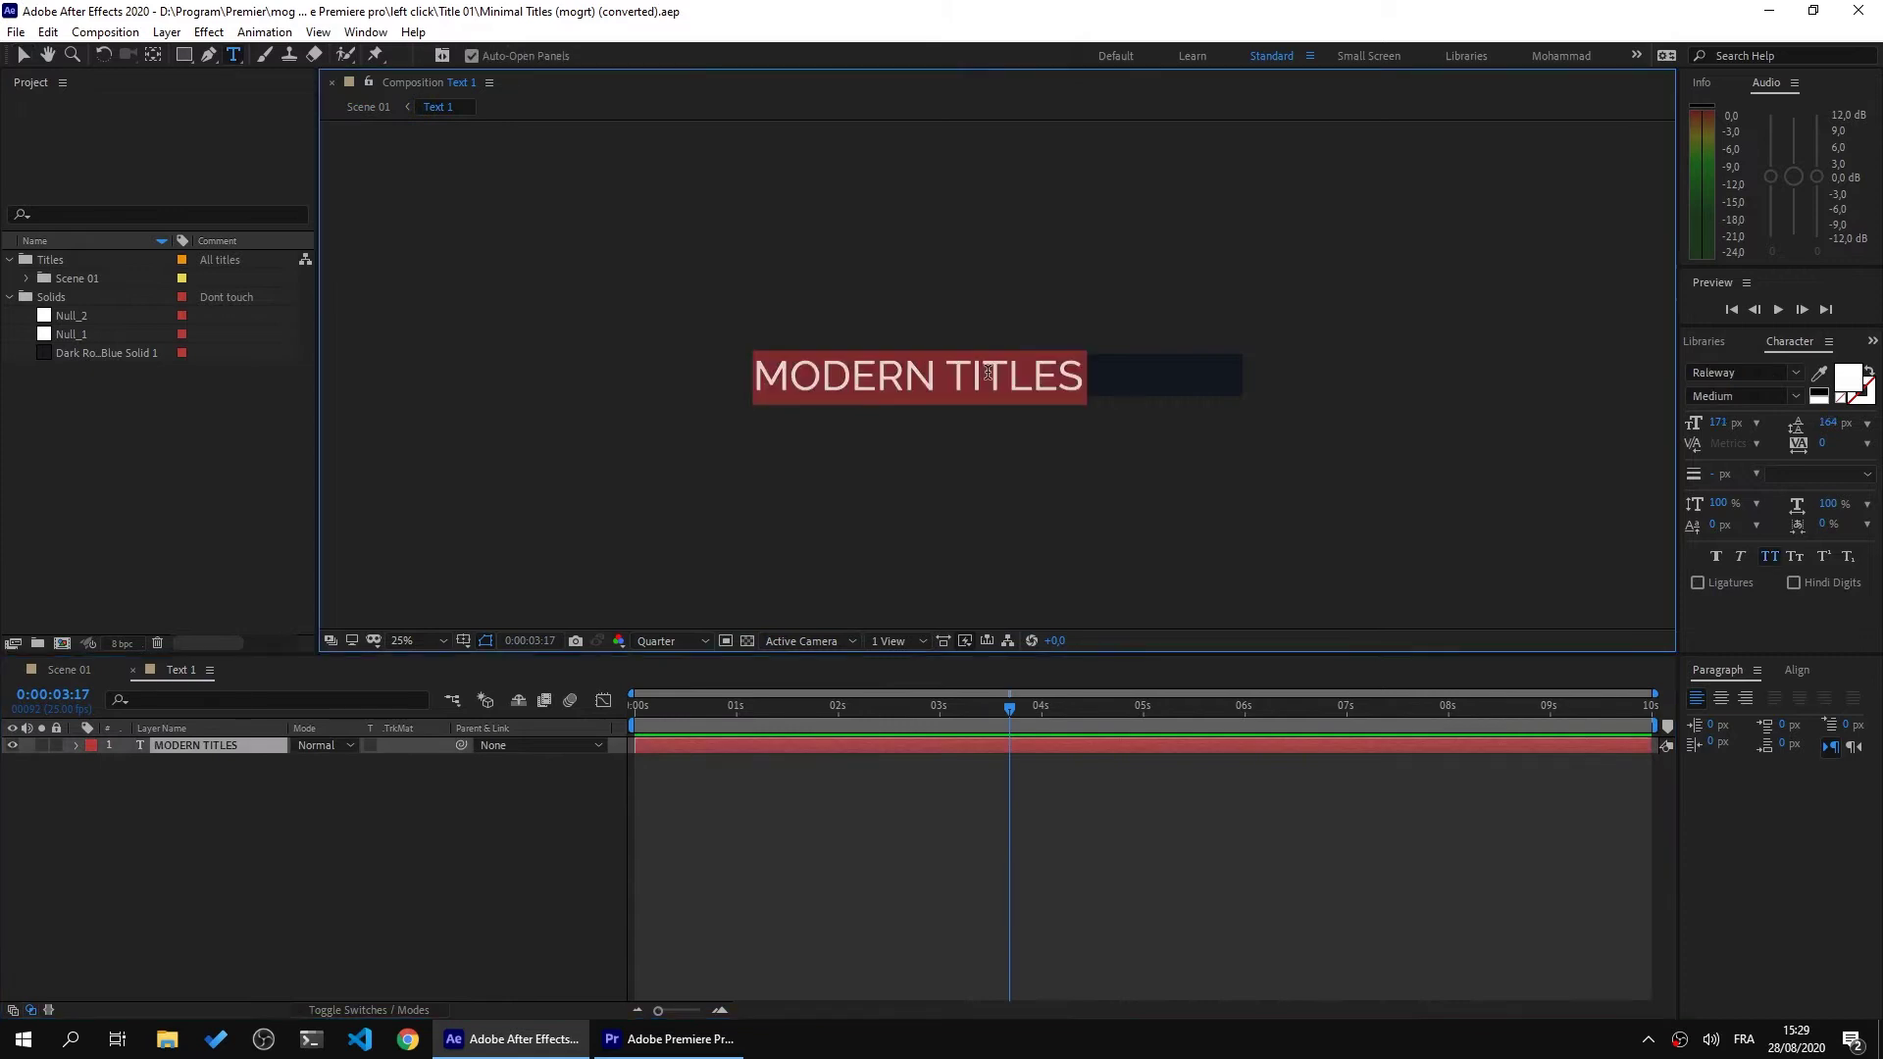
text(le)
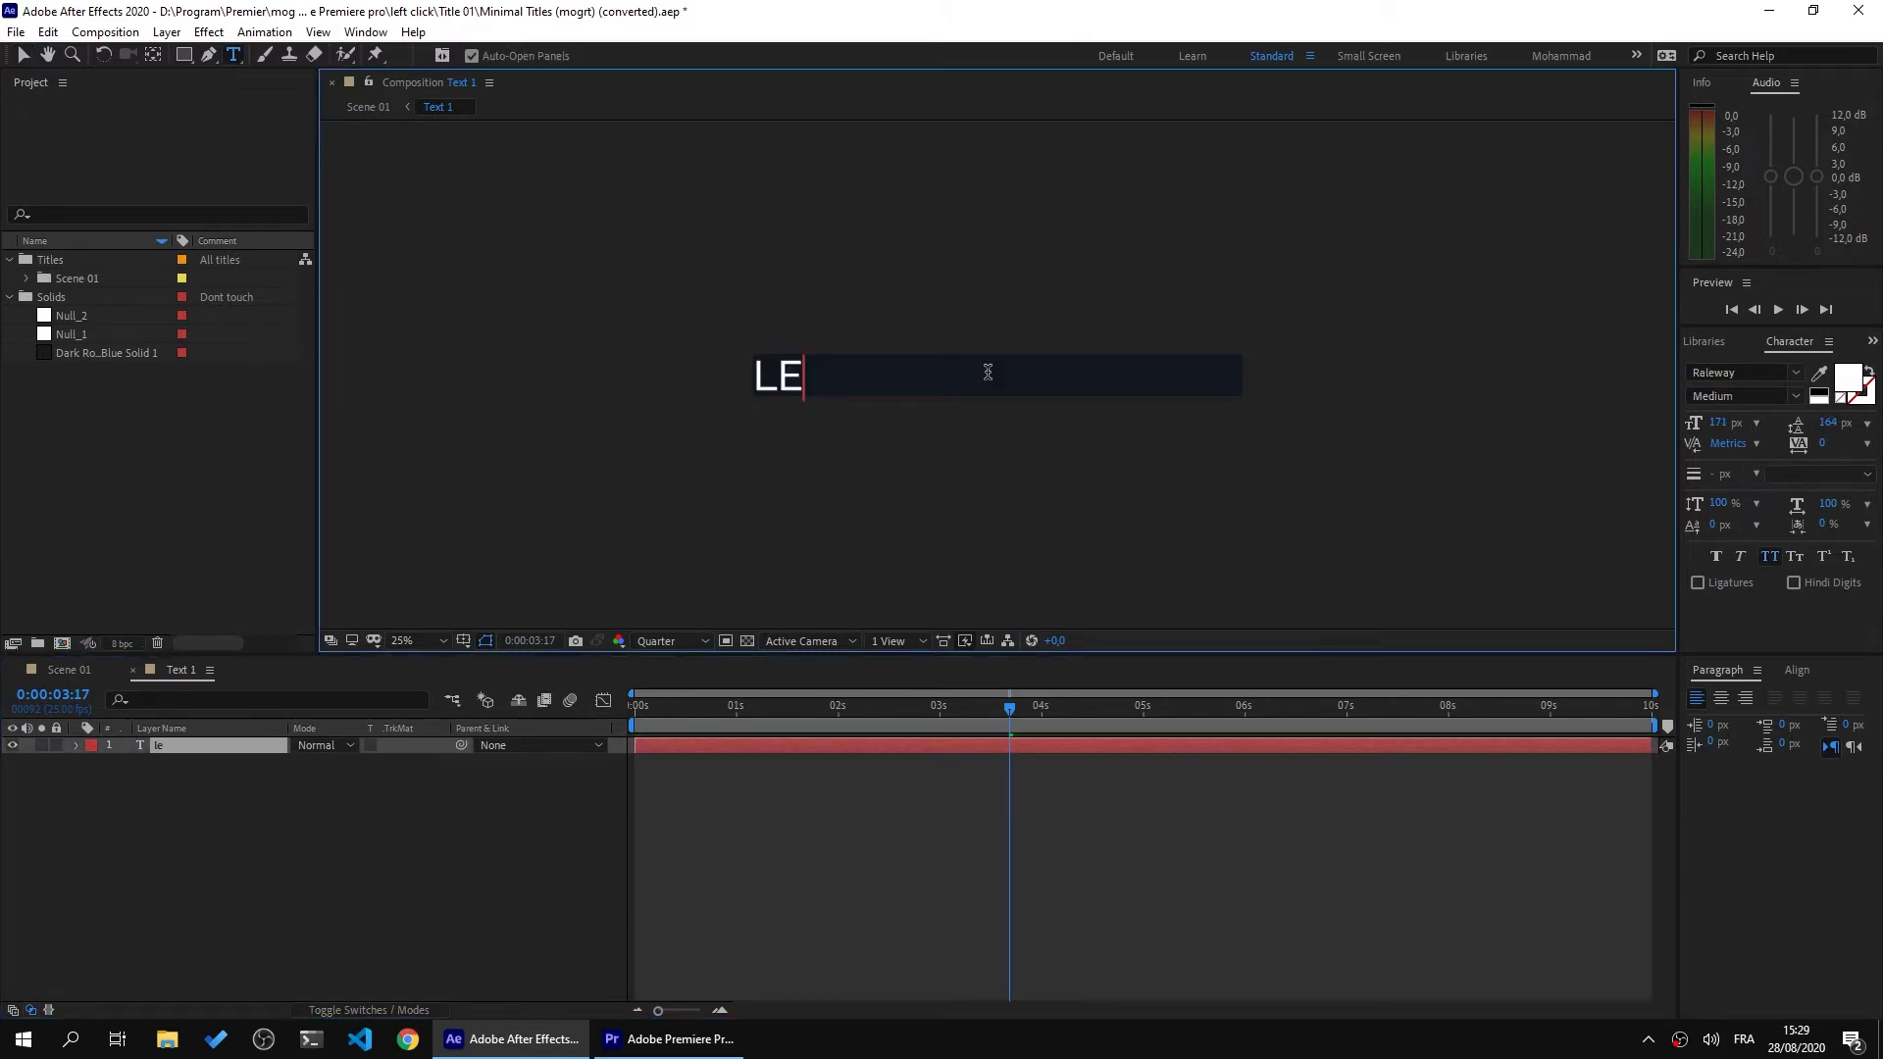
text(ft )
text(click)
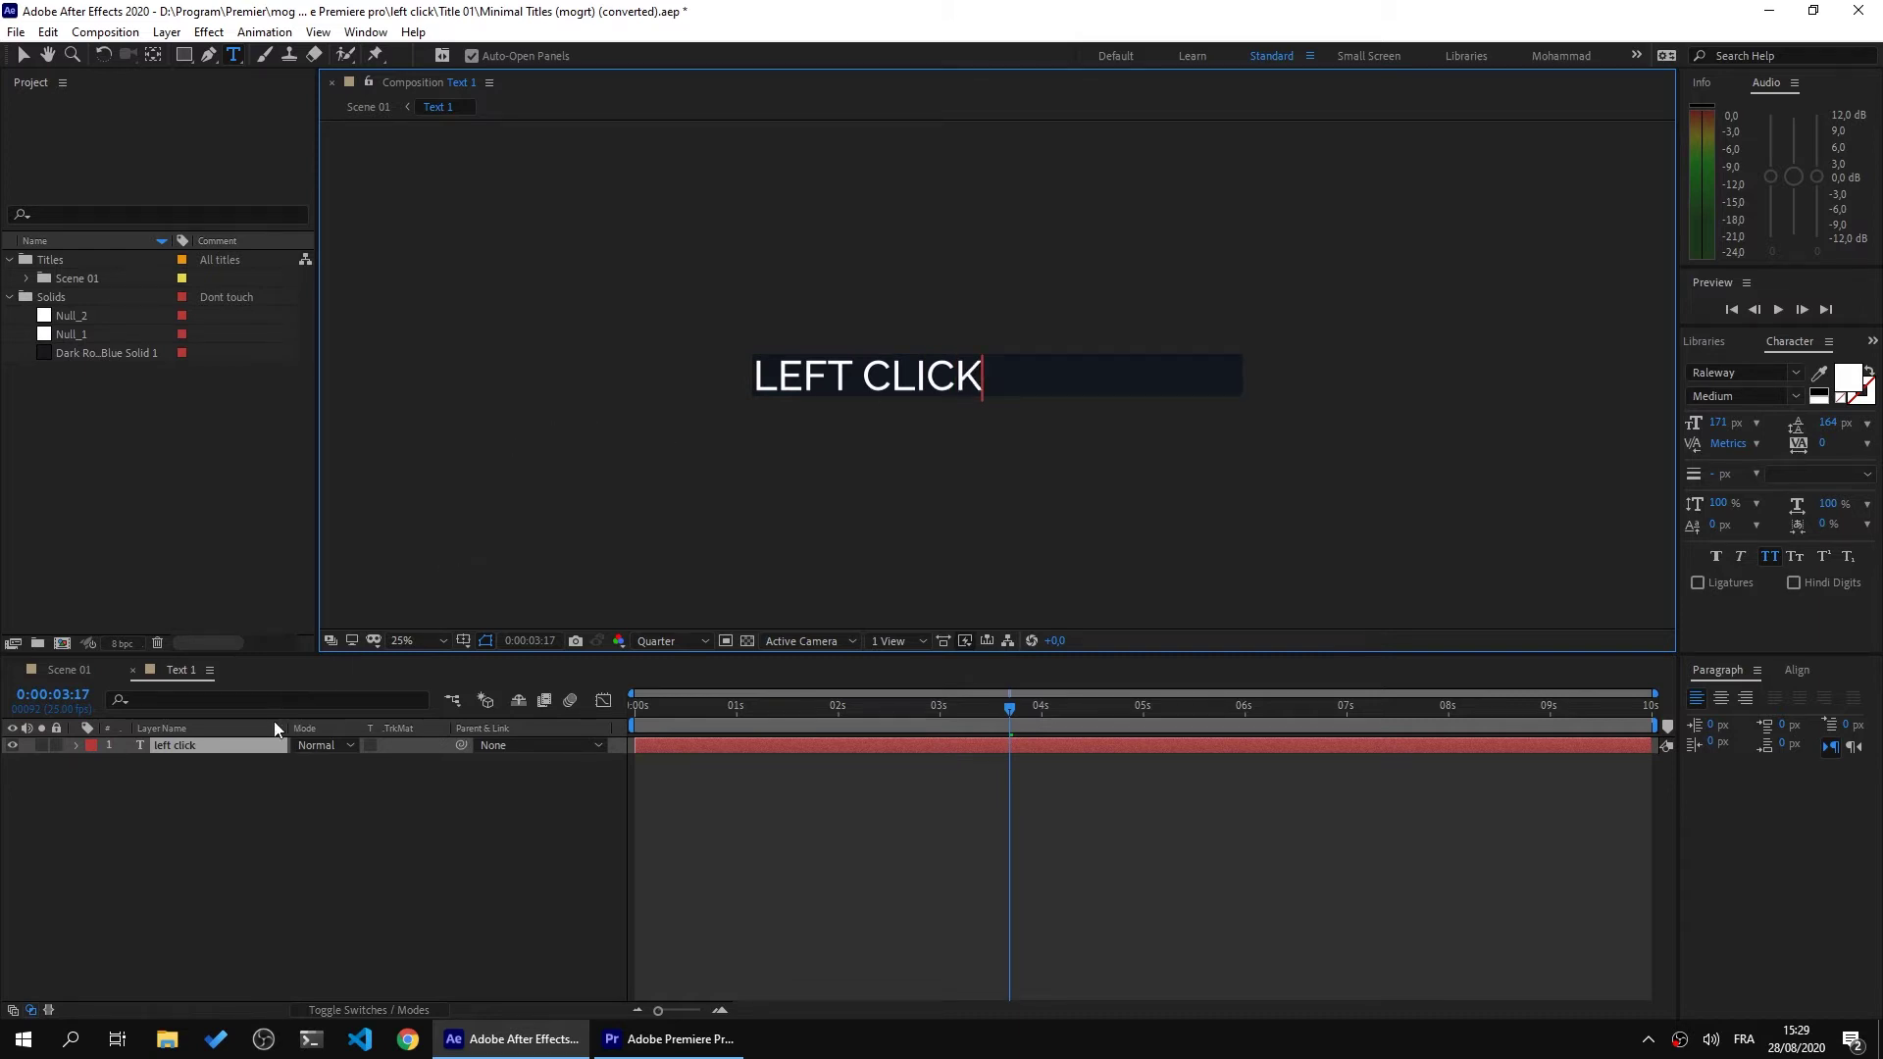
Return to the Scene 01 composition with the playhead back at the start
click(133, 670)
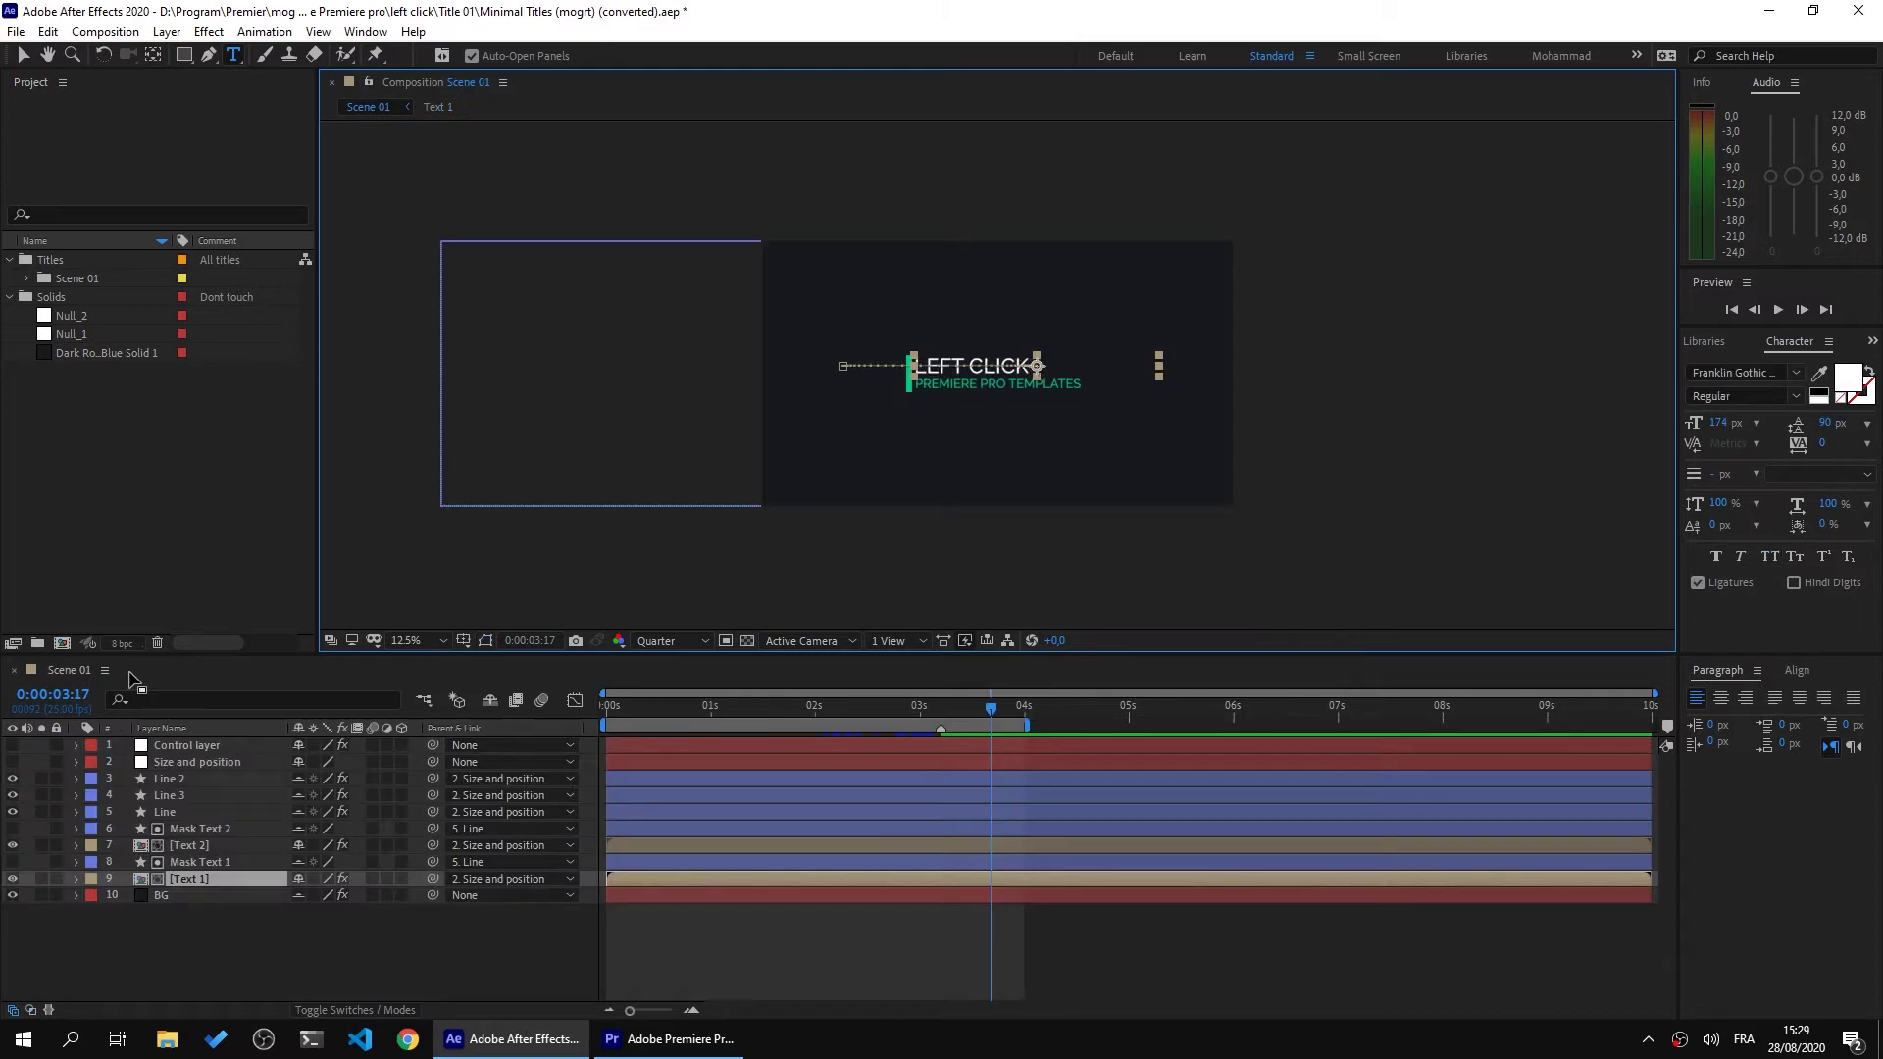
drag(996, 706, 579, 751)
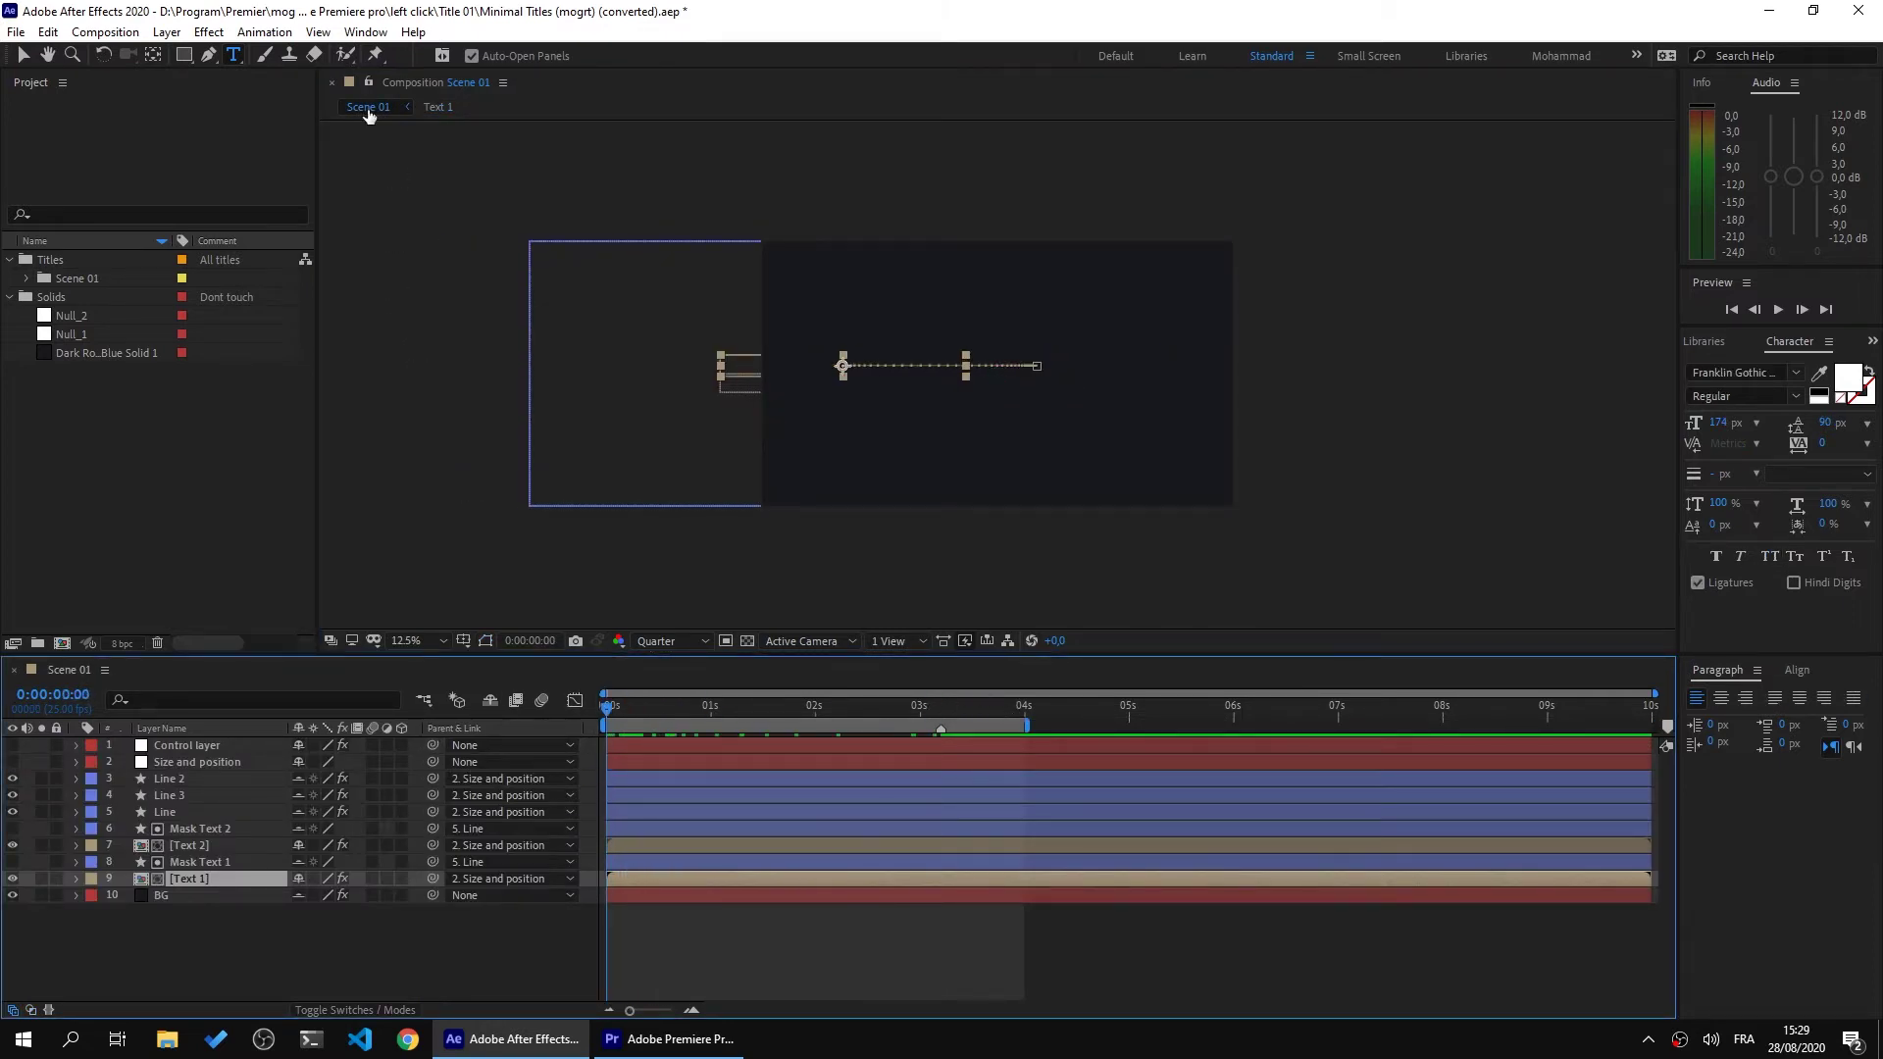
click(359, 34)
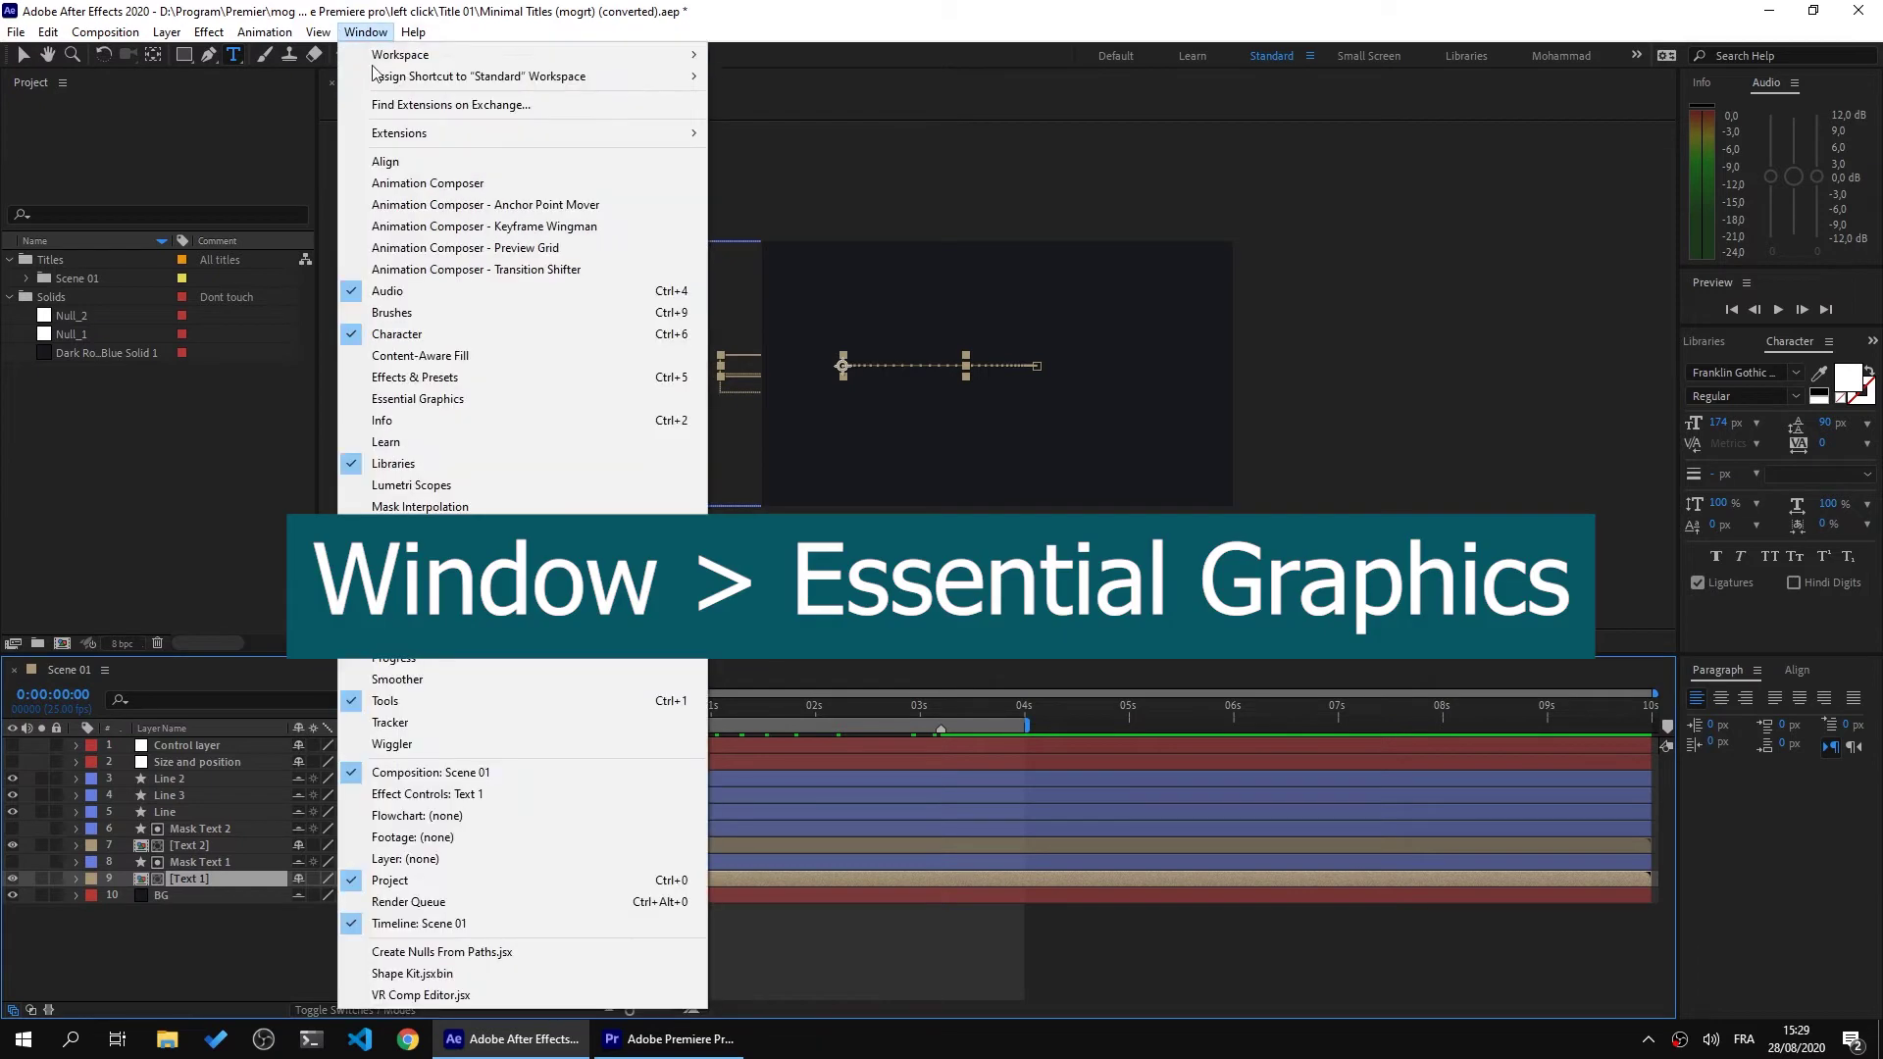
In Essential Graphics, give Text 1 Roboto Black and Text 2 Roboto Condensed
click(460, 398)
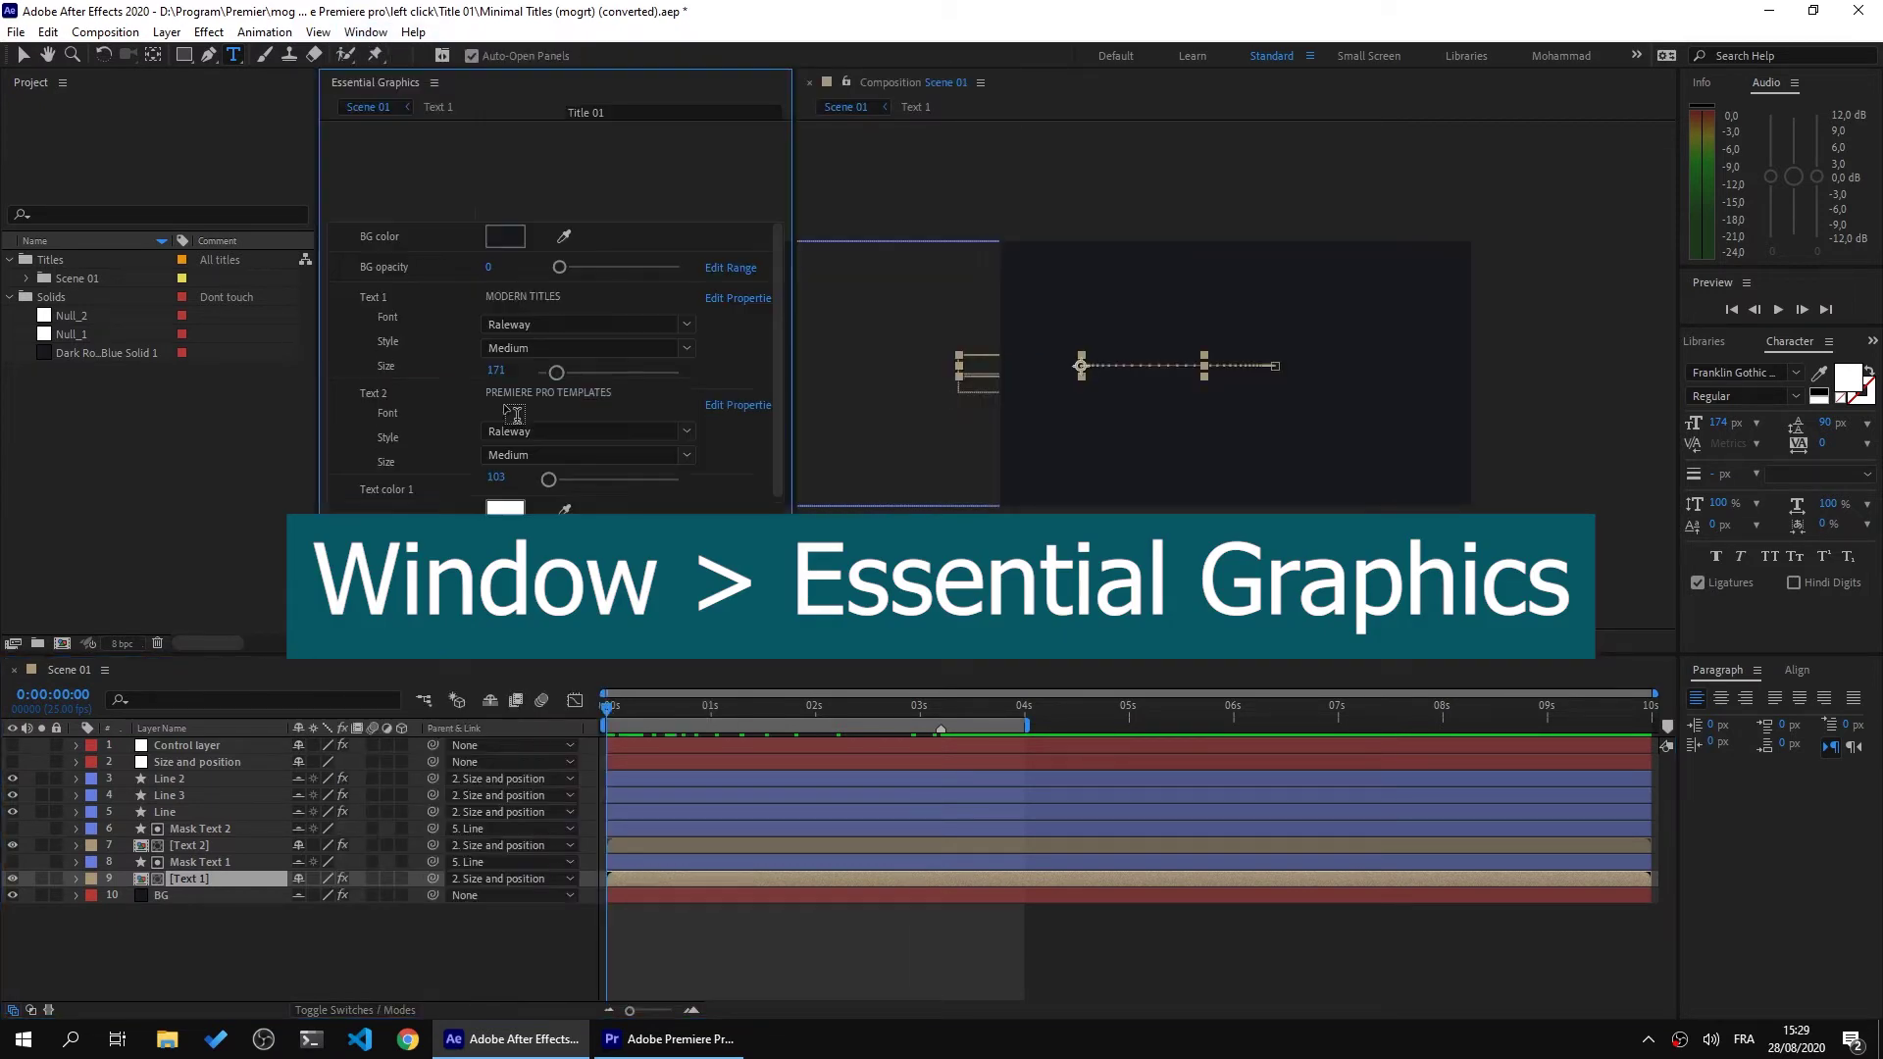
drag(608, 699, 811, 708)
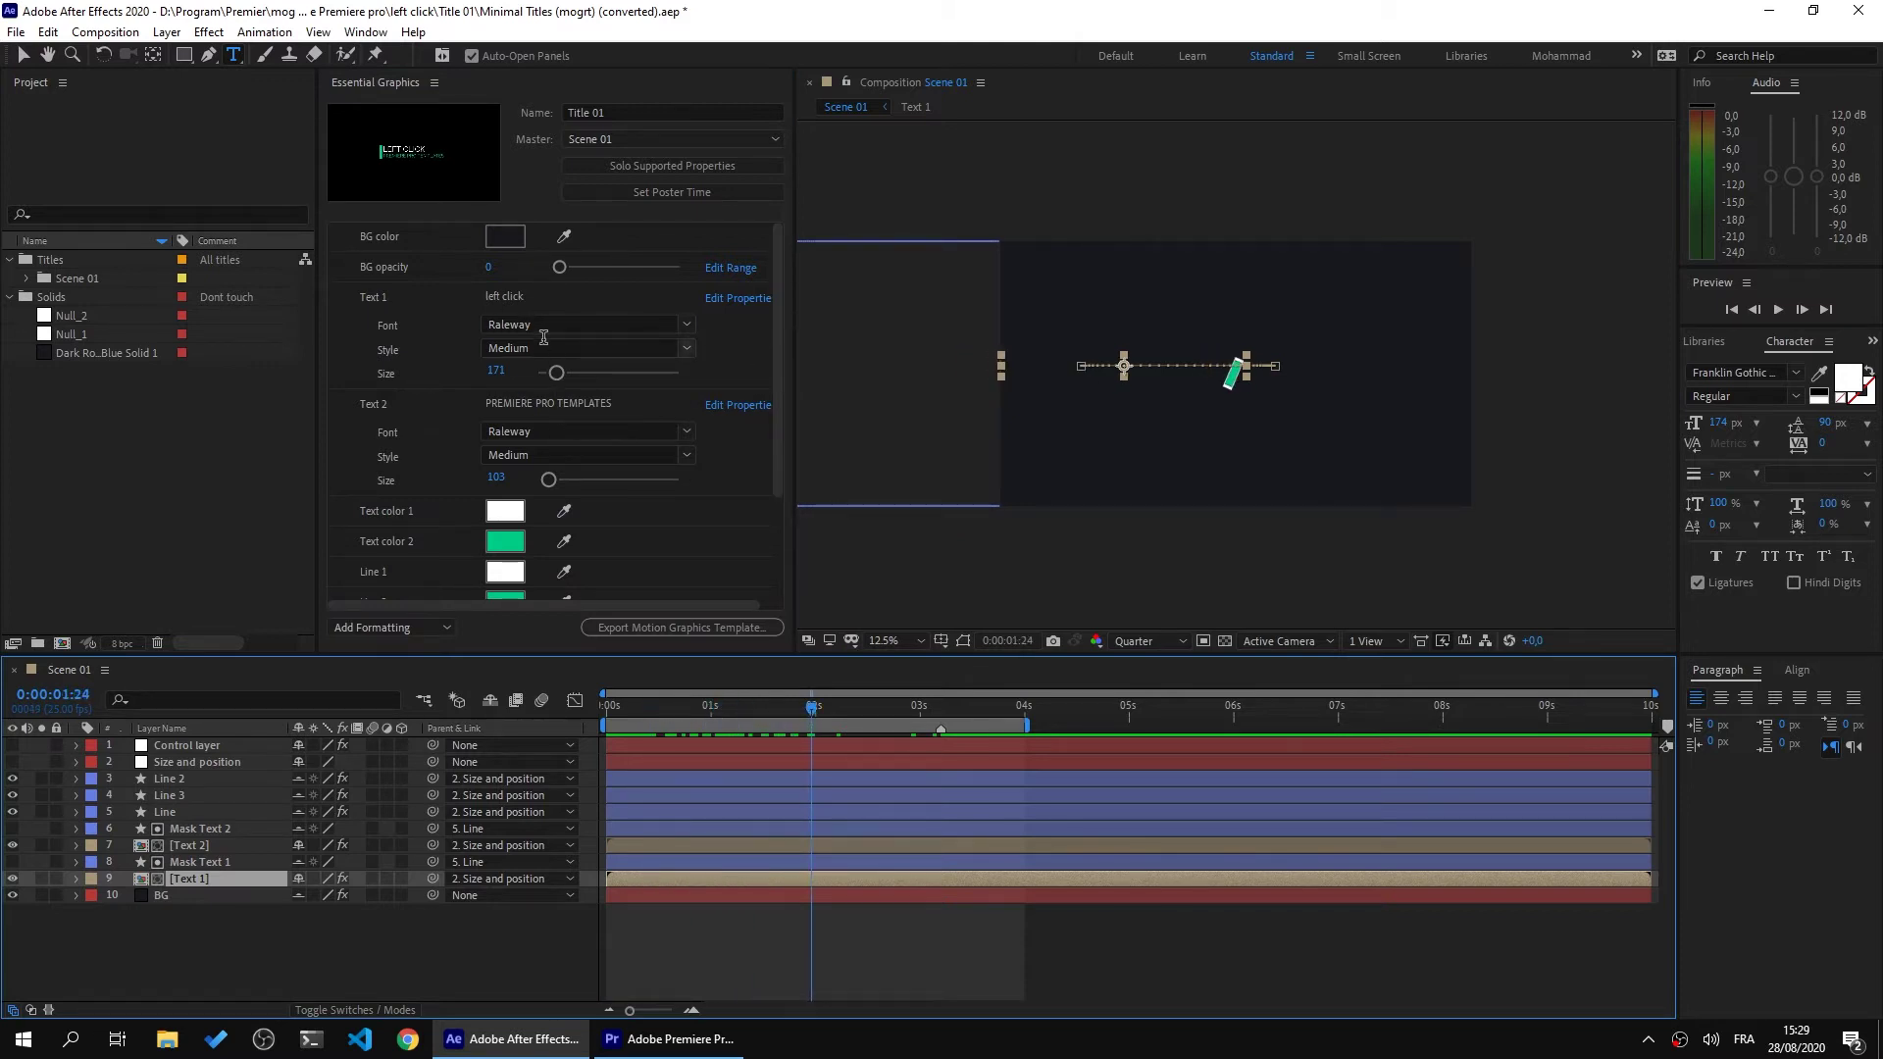
click(689, 320)
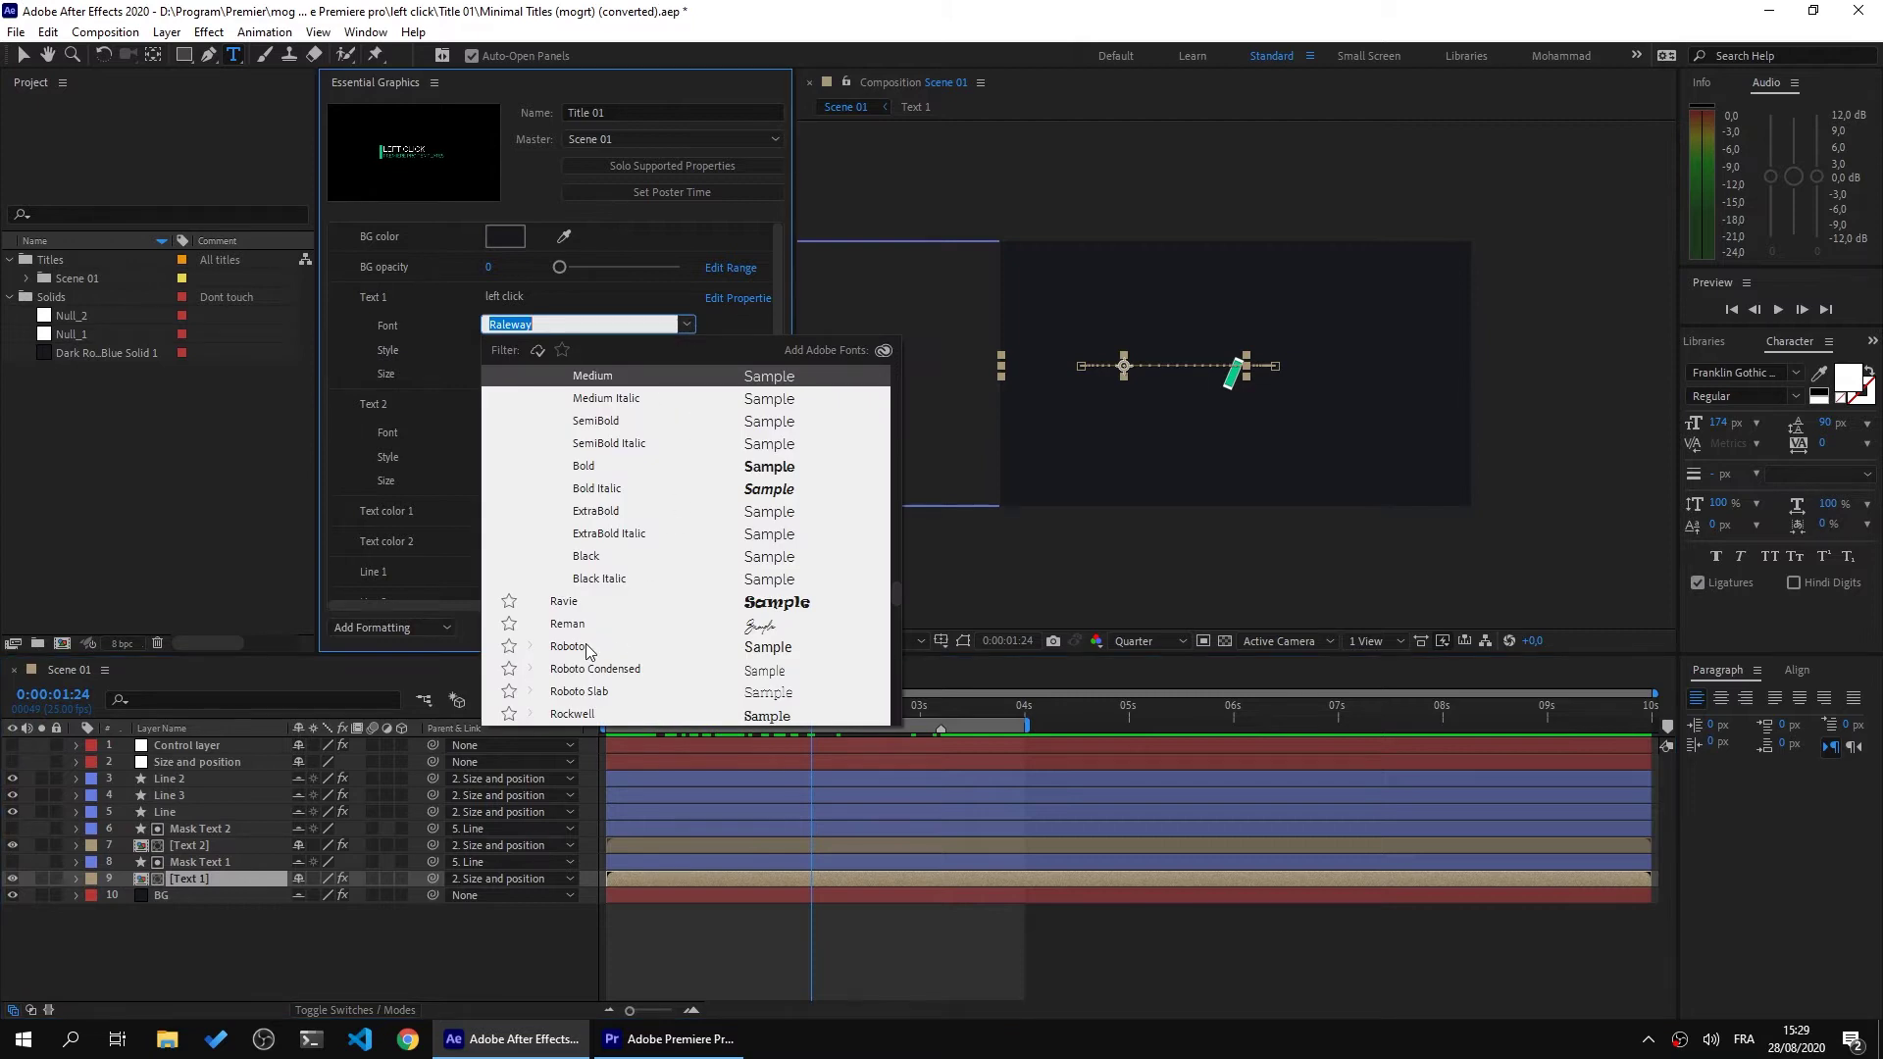
click(585, 645)
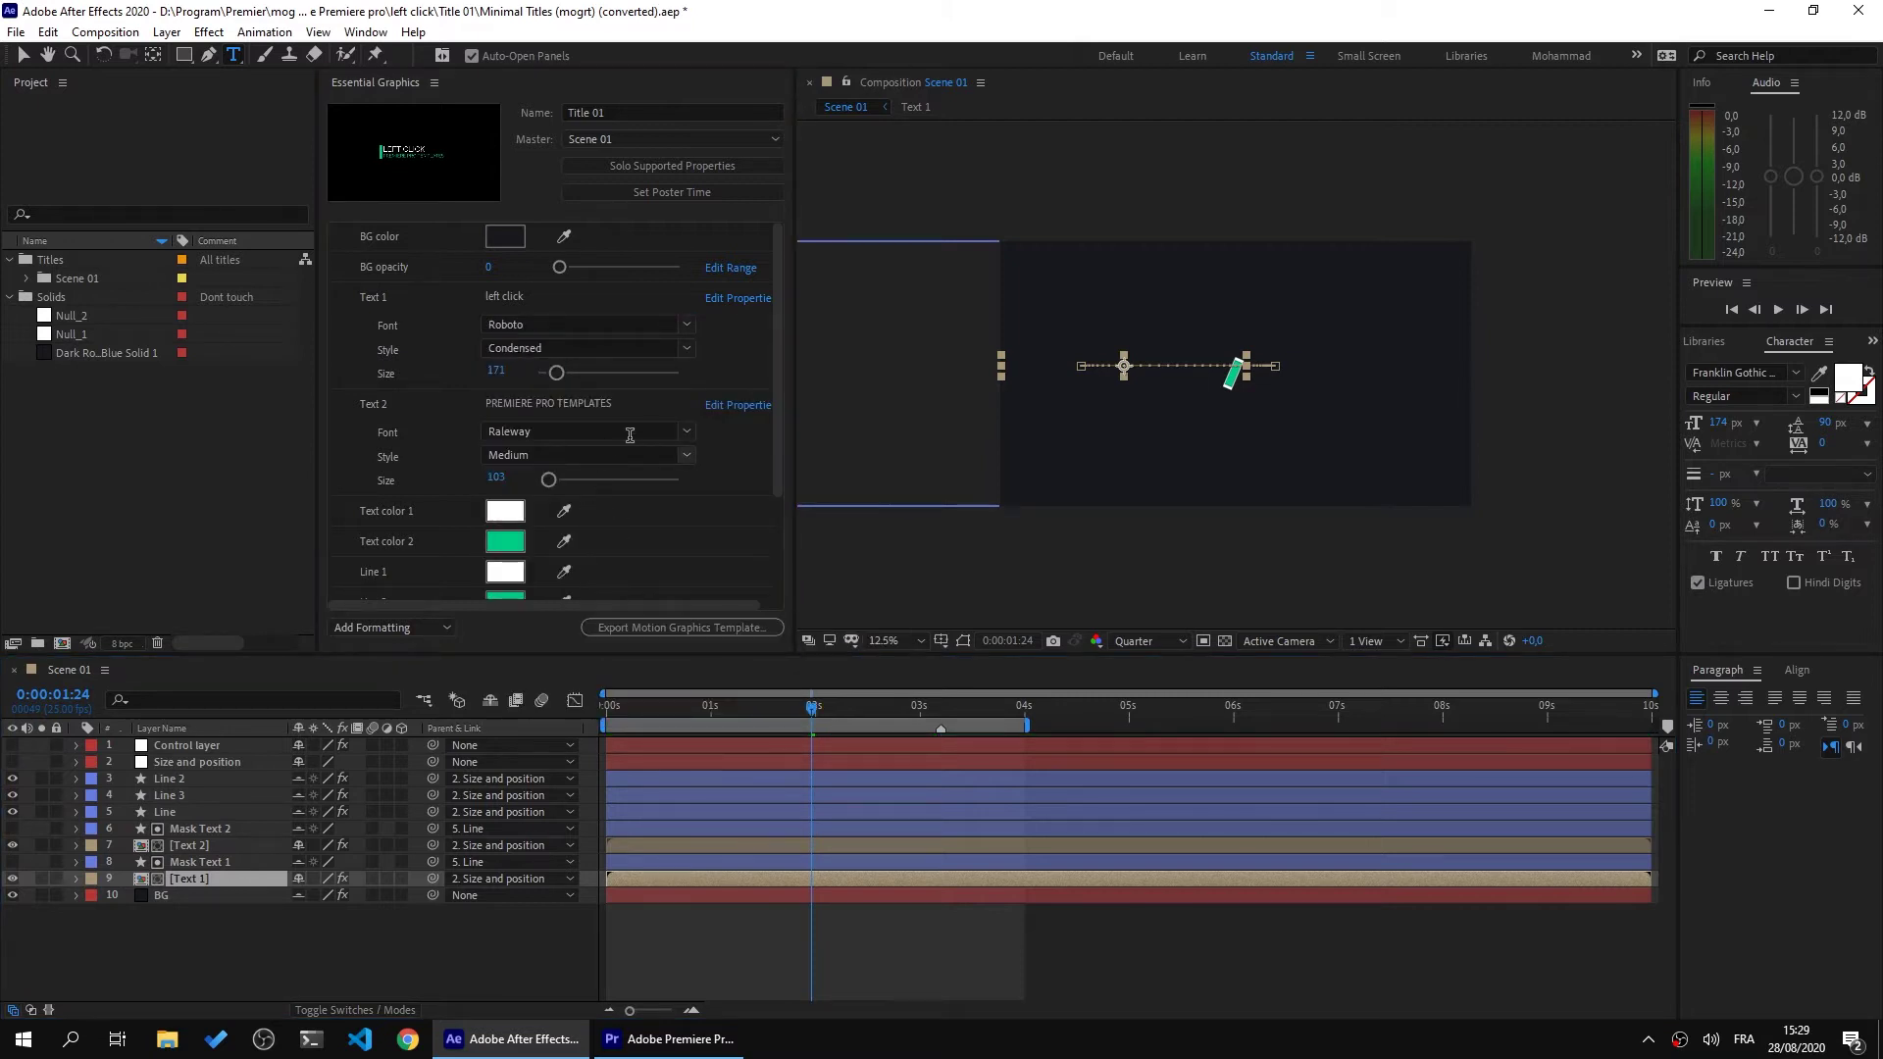
click(683, 444)
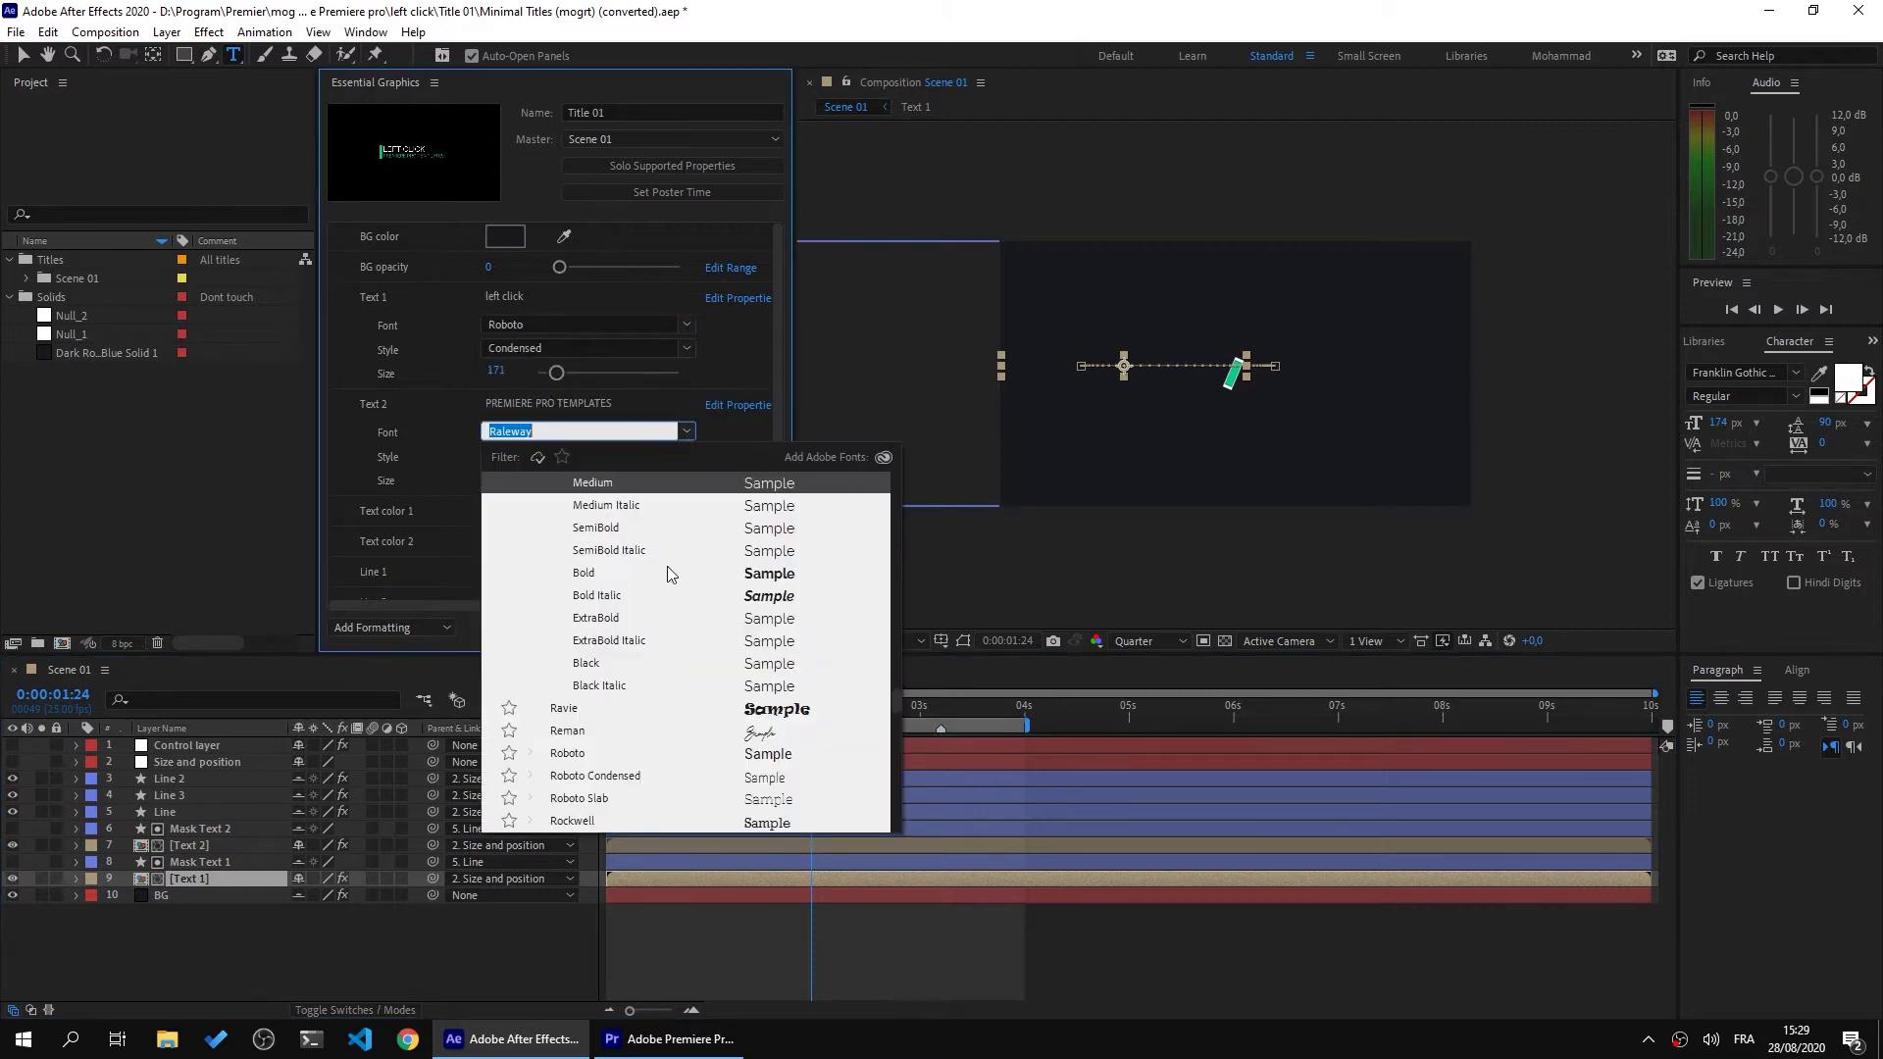
click(591, 755)
click(684, 347)
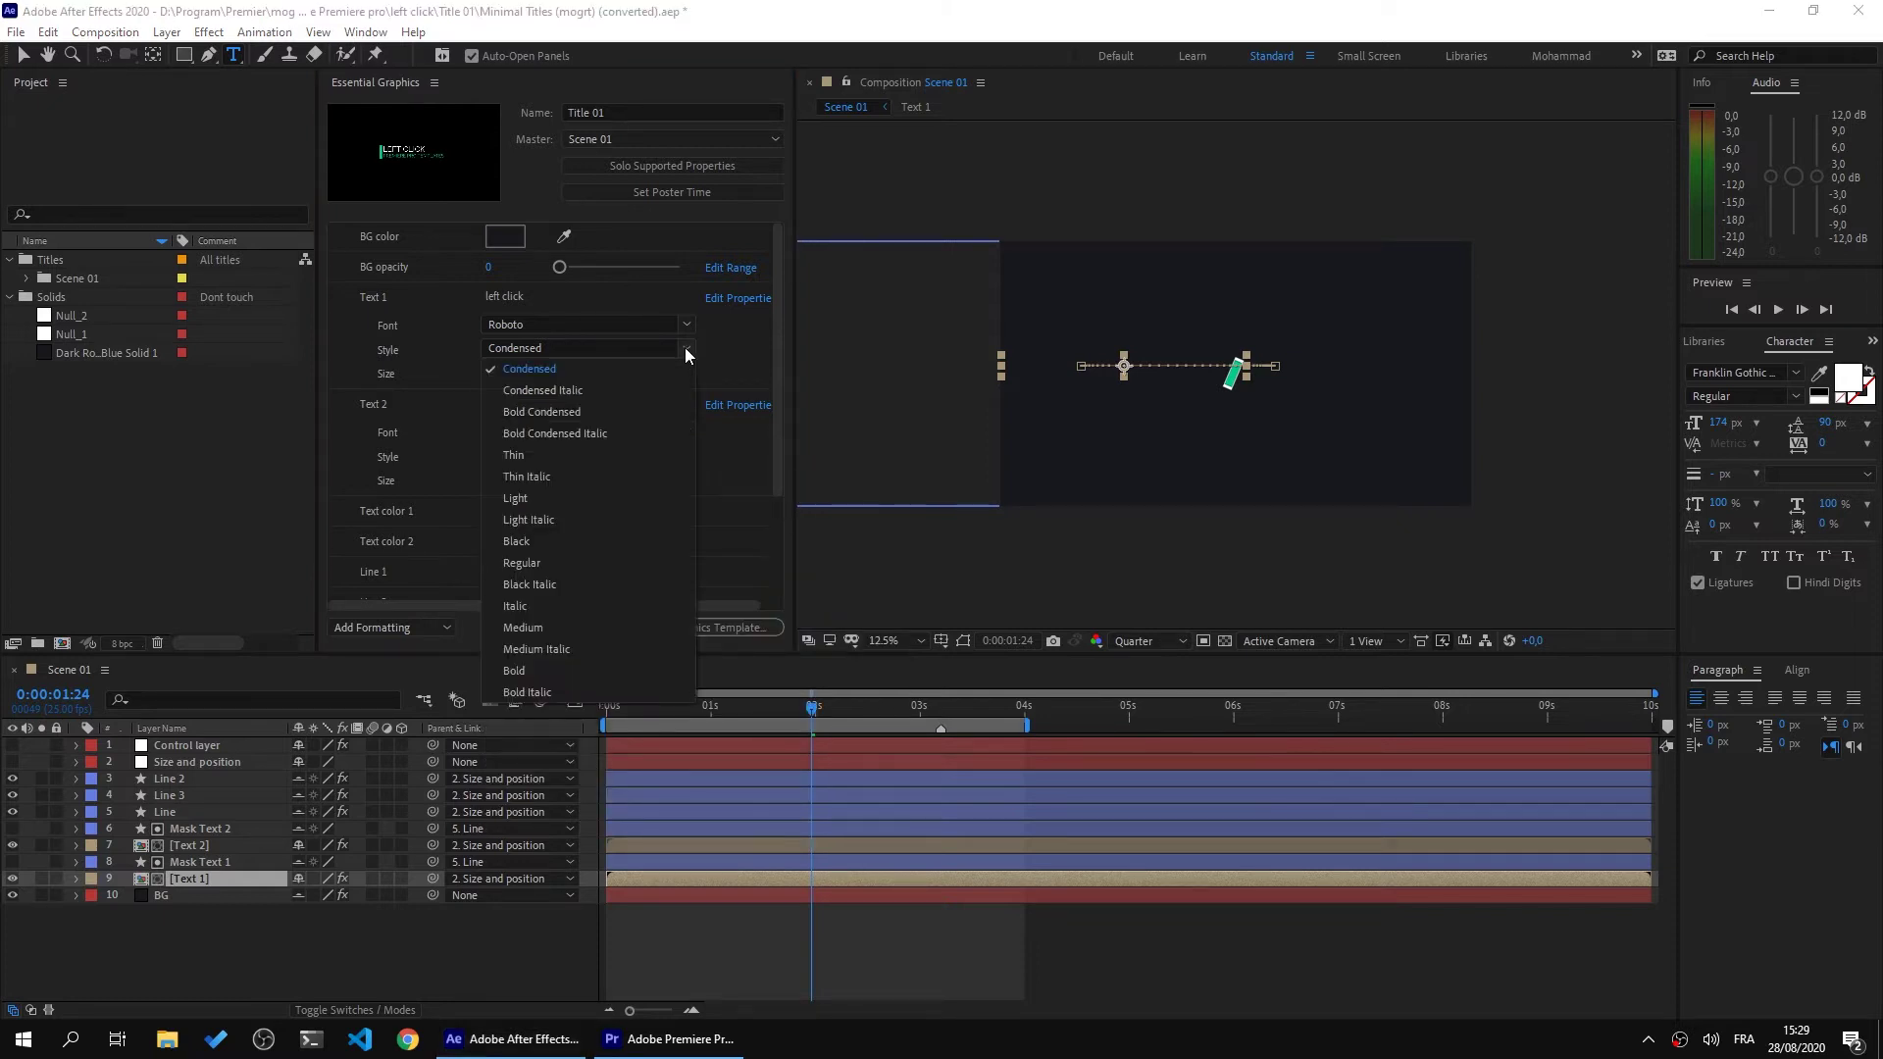
click(600, 540)
drag(811, 705, 933, 690)
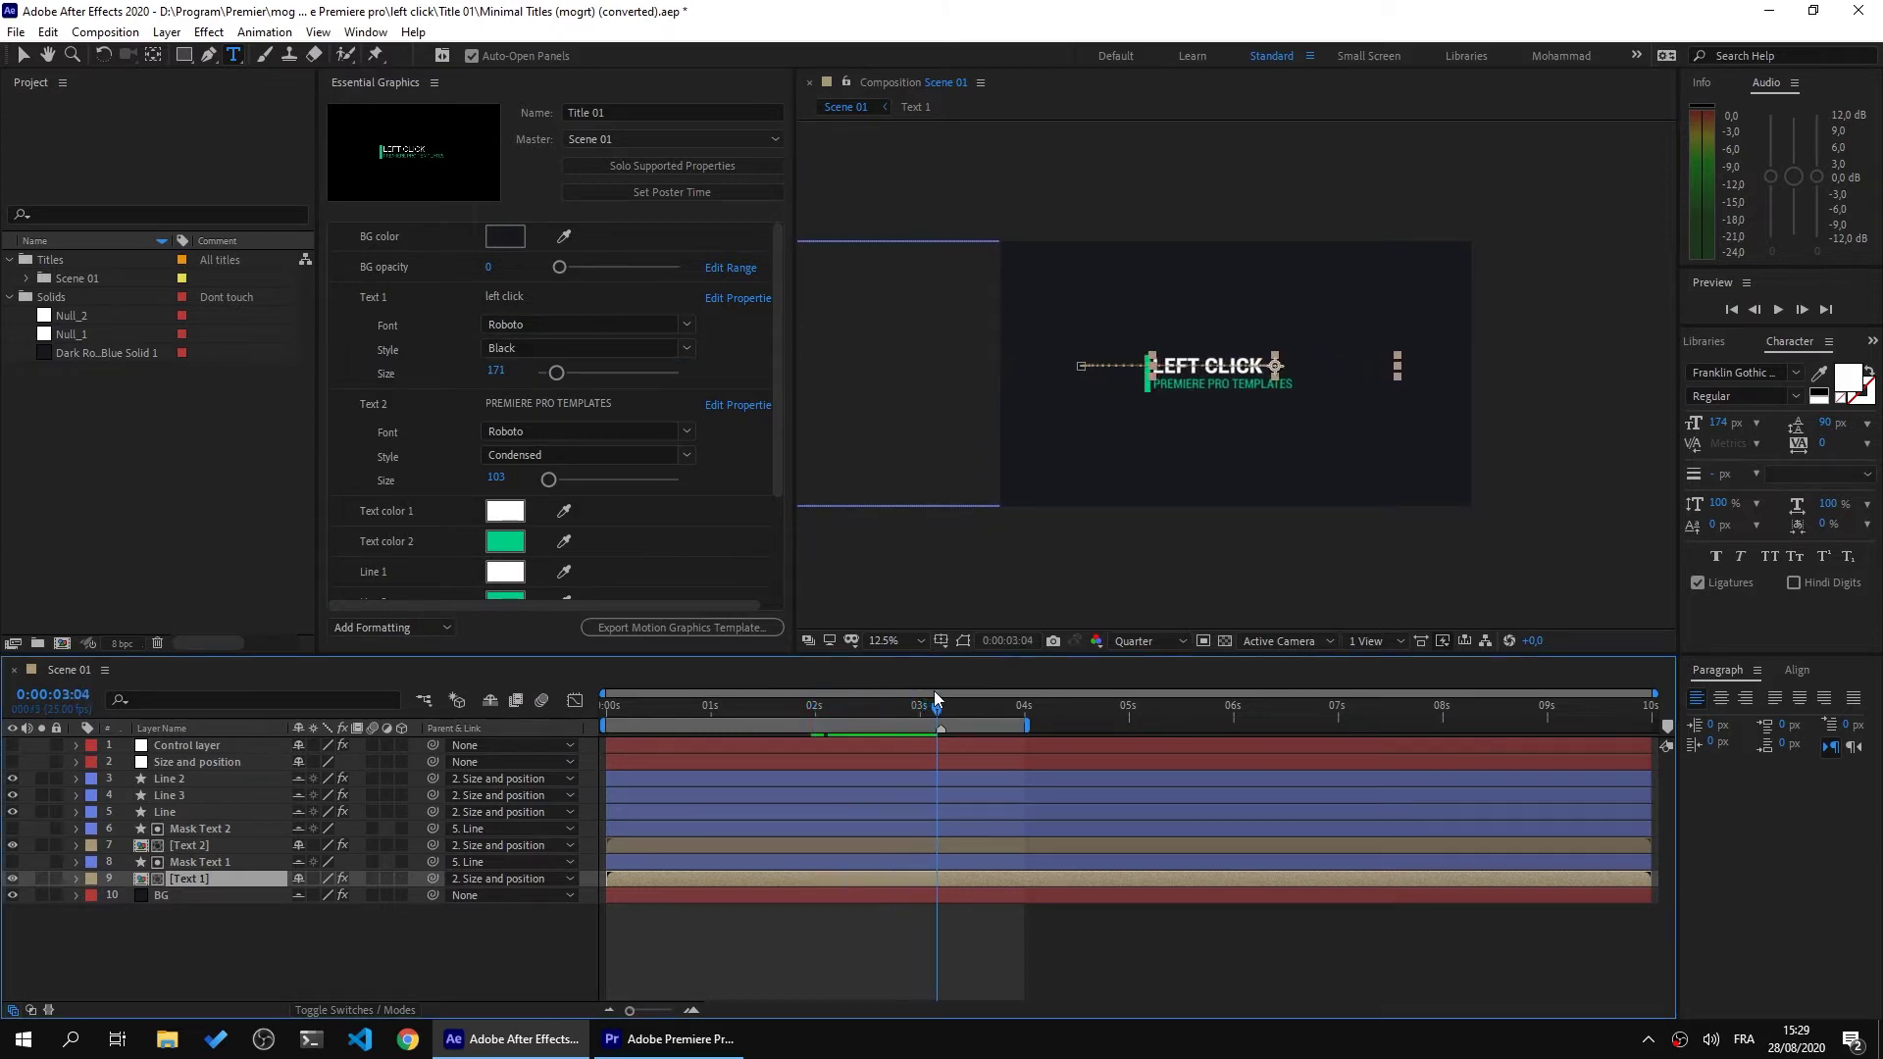
Change Text color 2 to a brighter gold, leaving Line 1 white
click(520, 544)
click(974, 775)
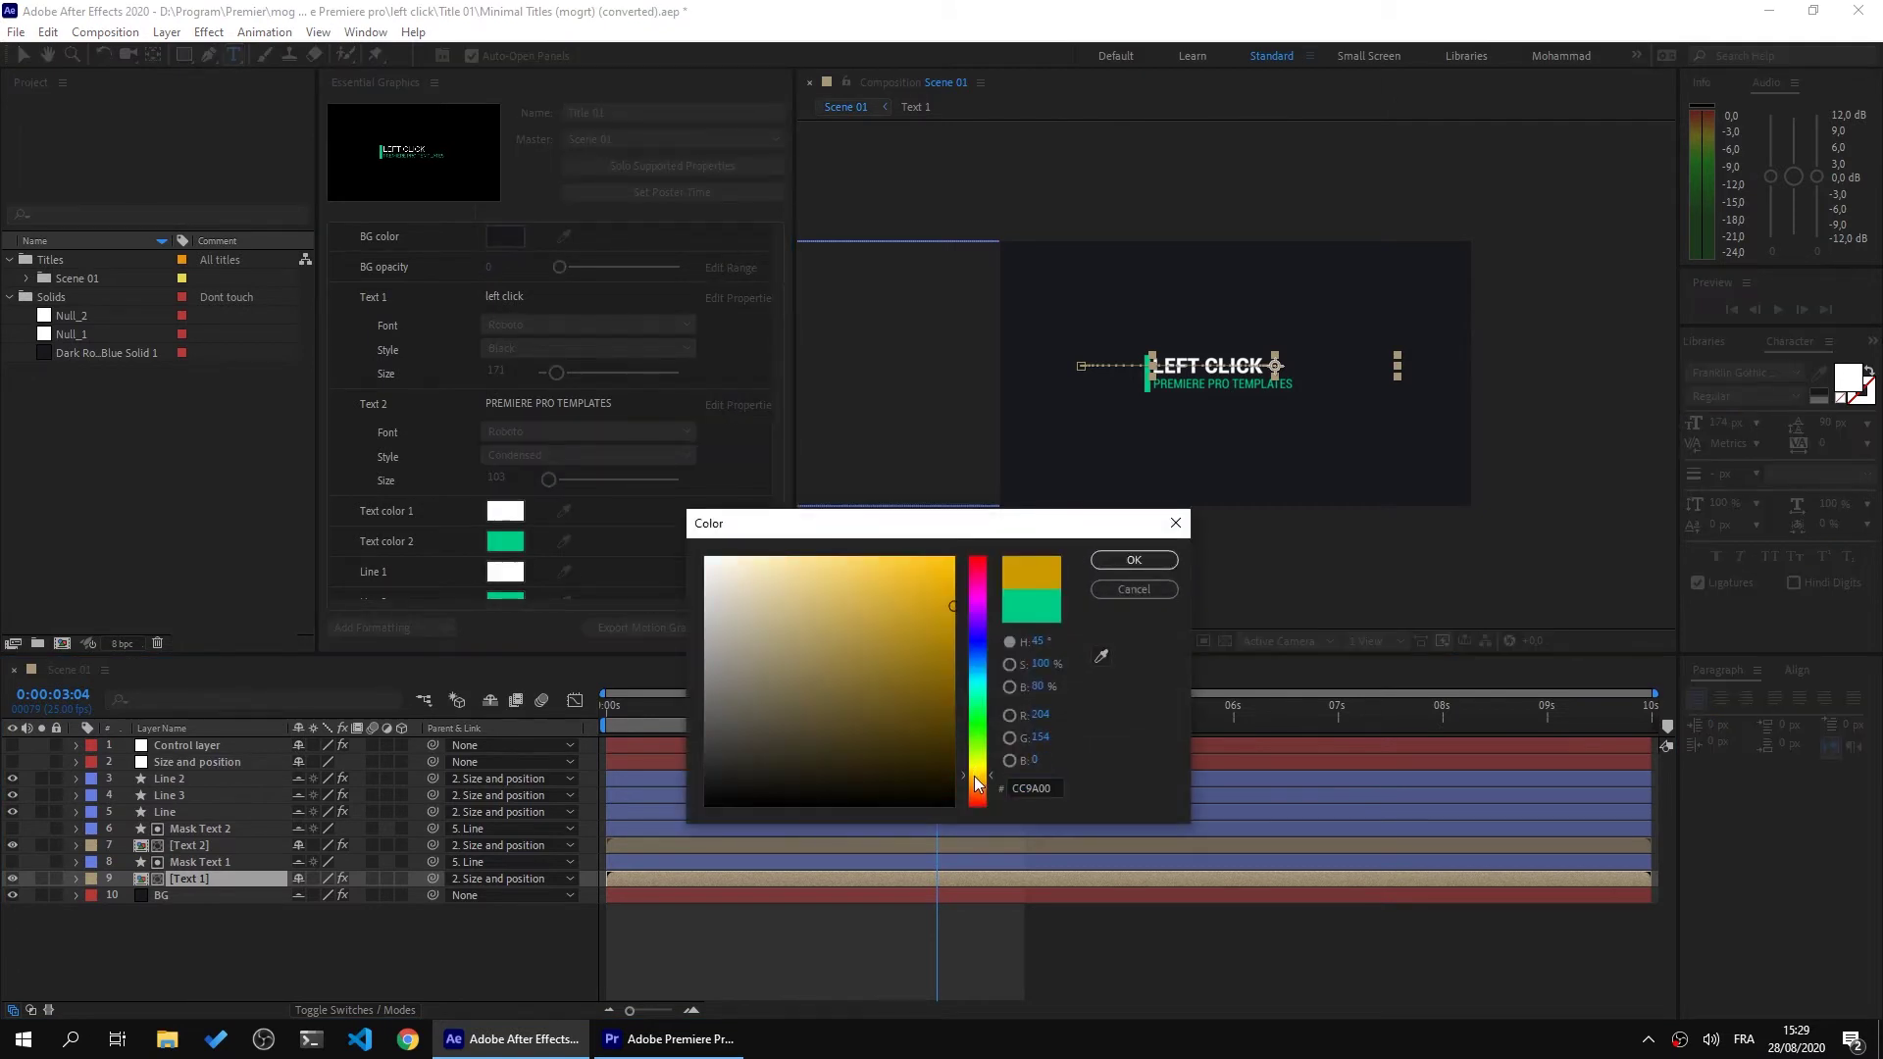
drag(953, 595, 954, 569)
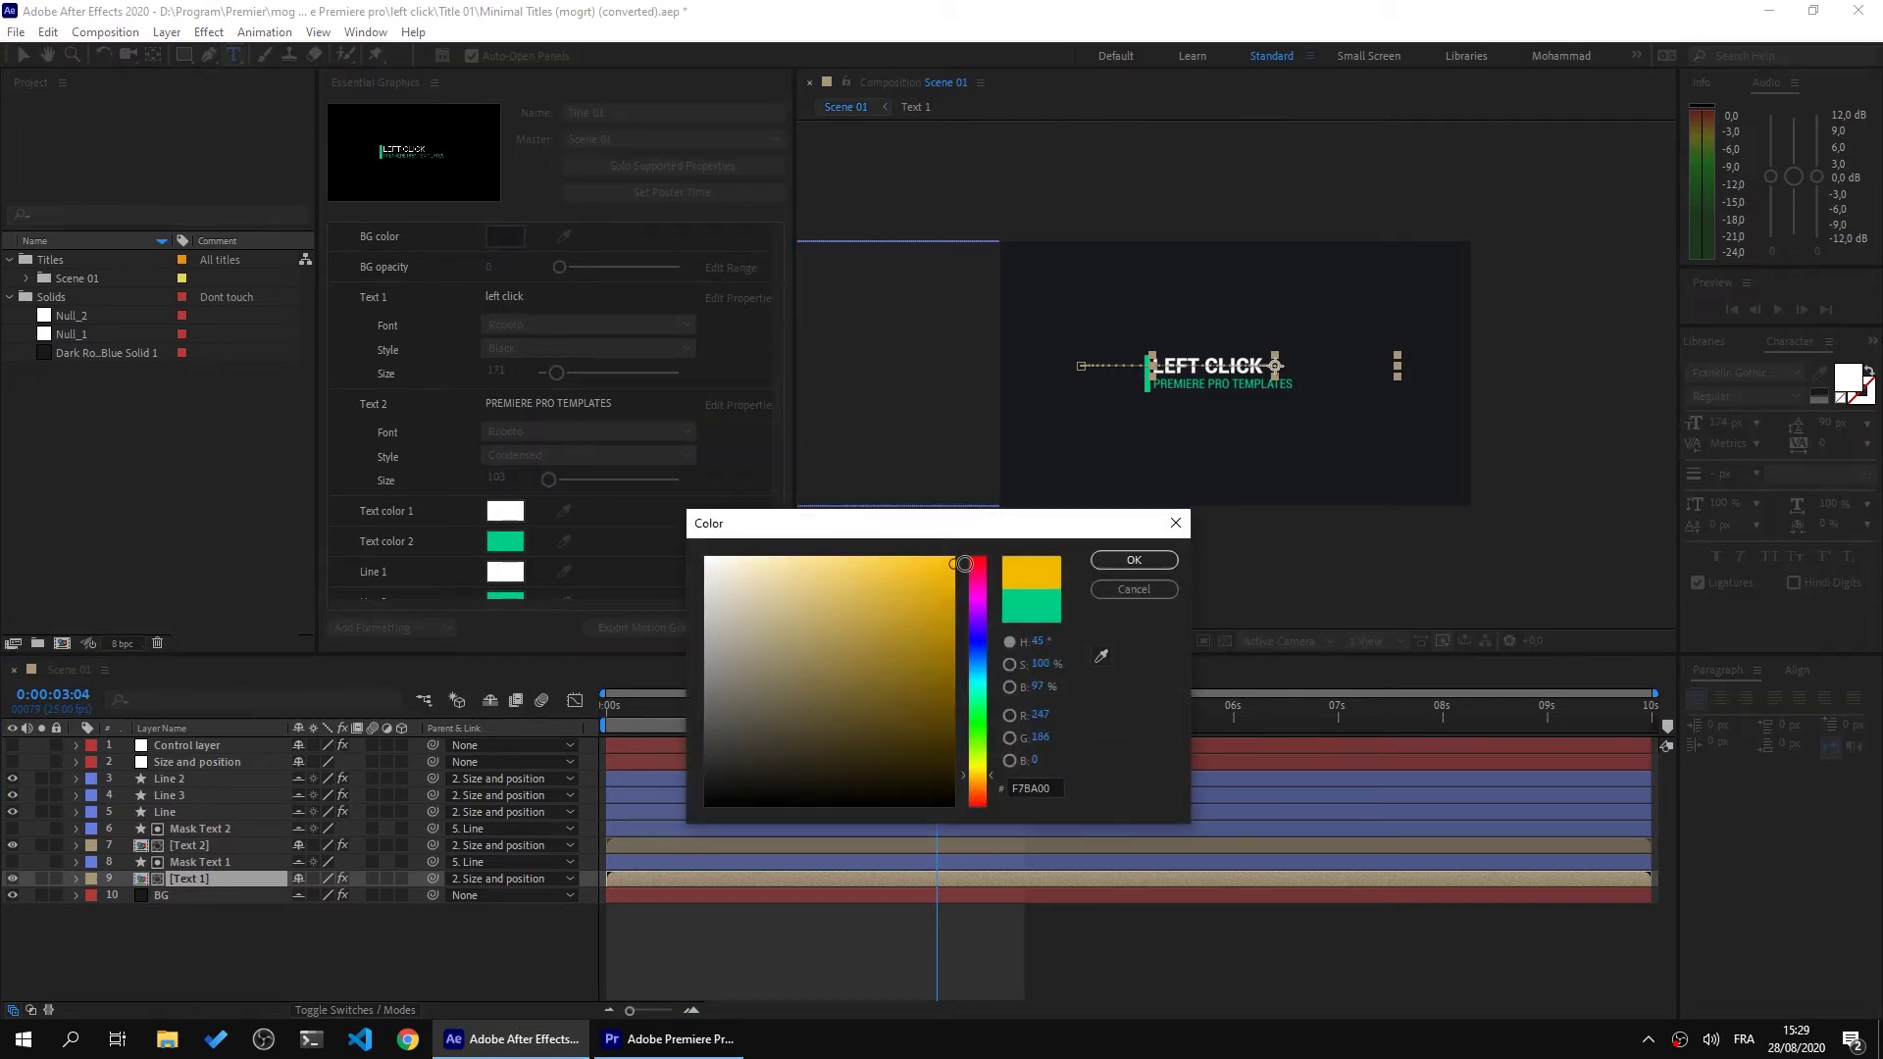
click(1134, 560)
click(505, 572)
click(1133, 589)
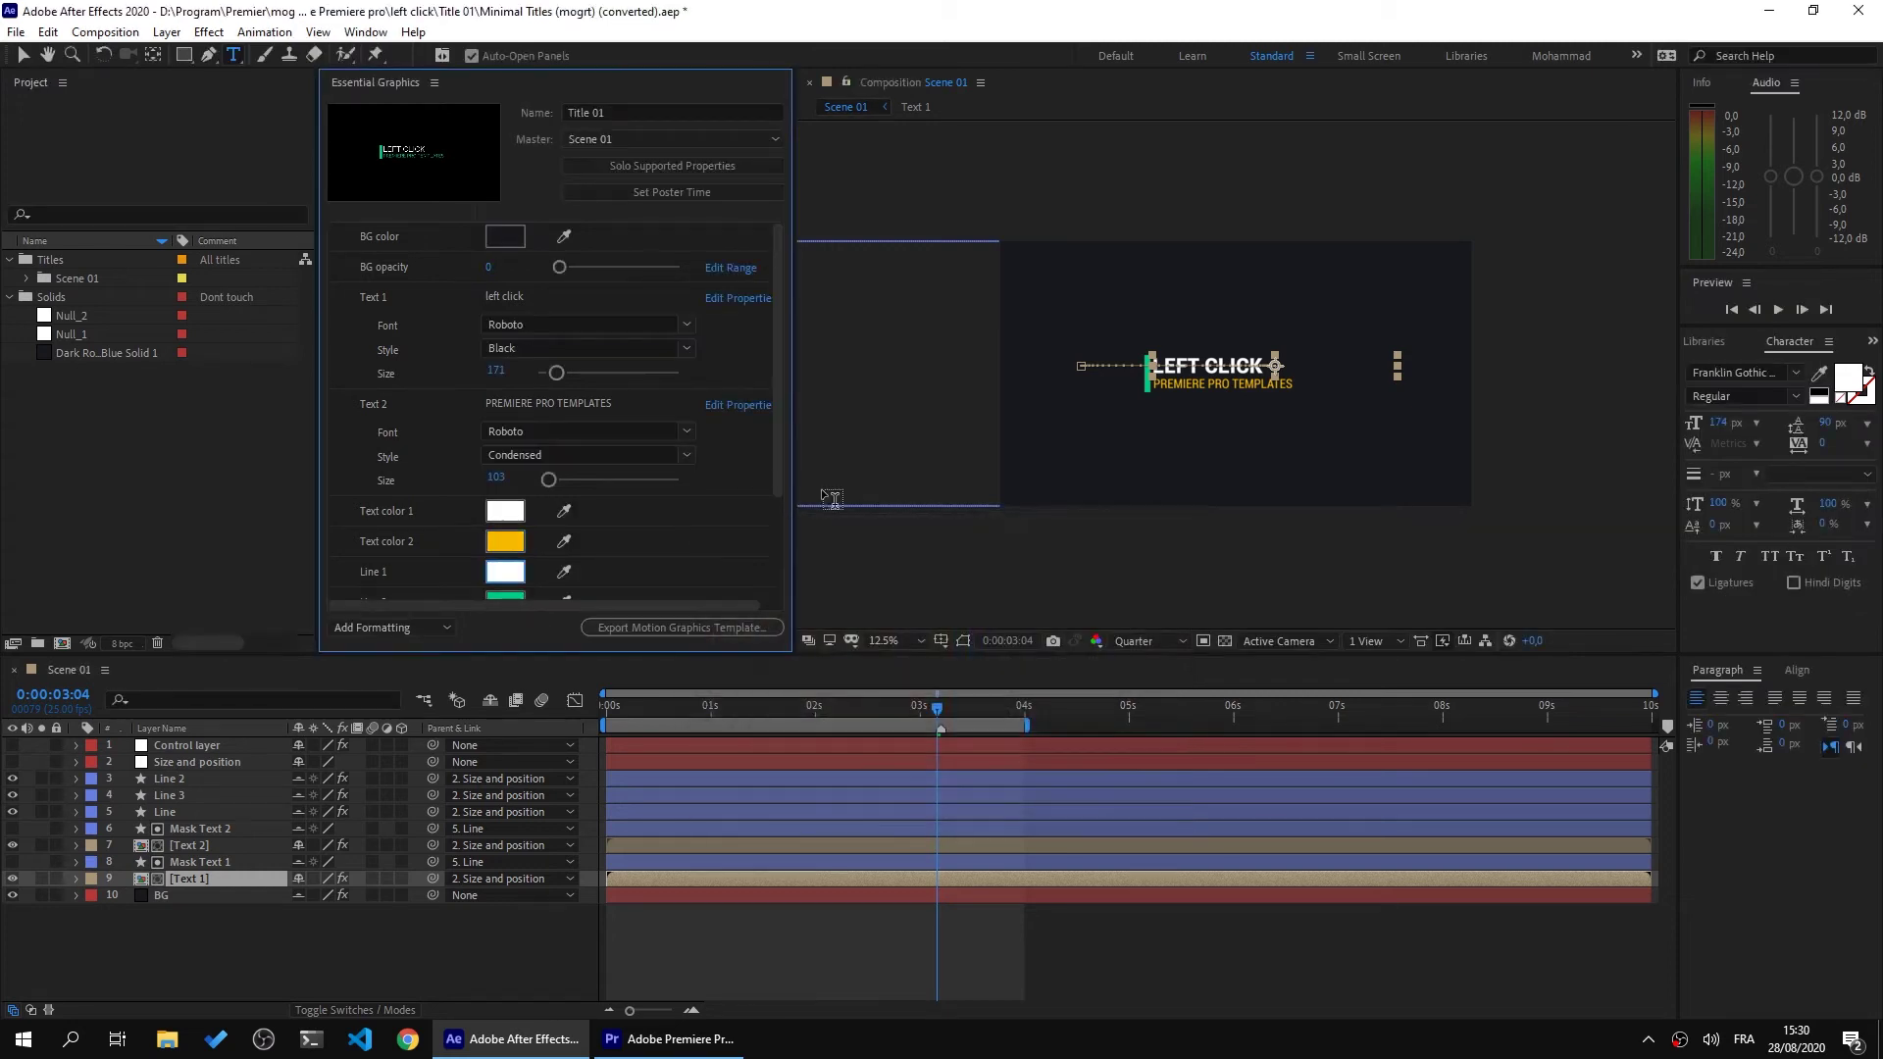
Change the Line 2 colour to a bright yellow
scroll(779, 469, down, 3)
click(505, 513)
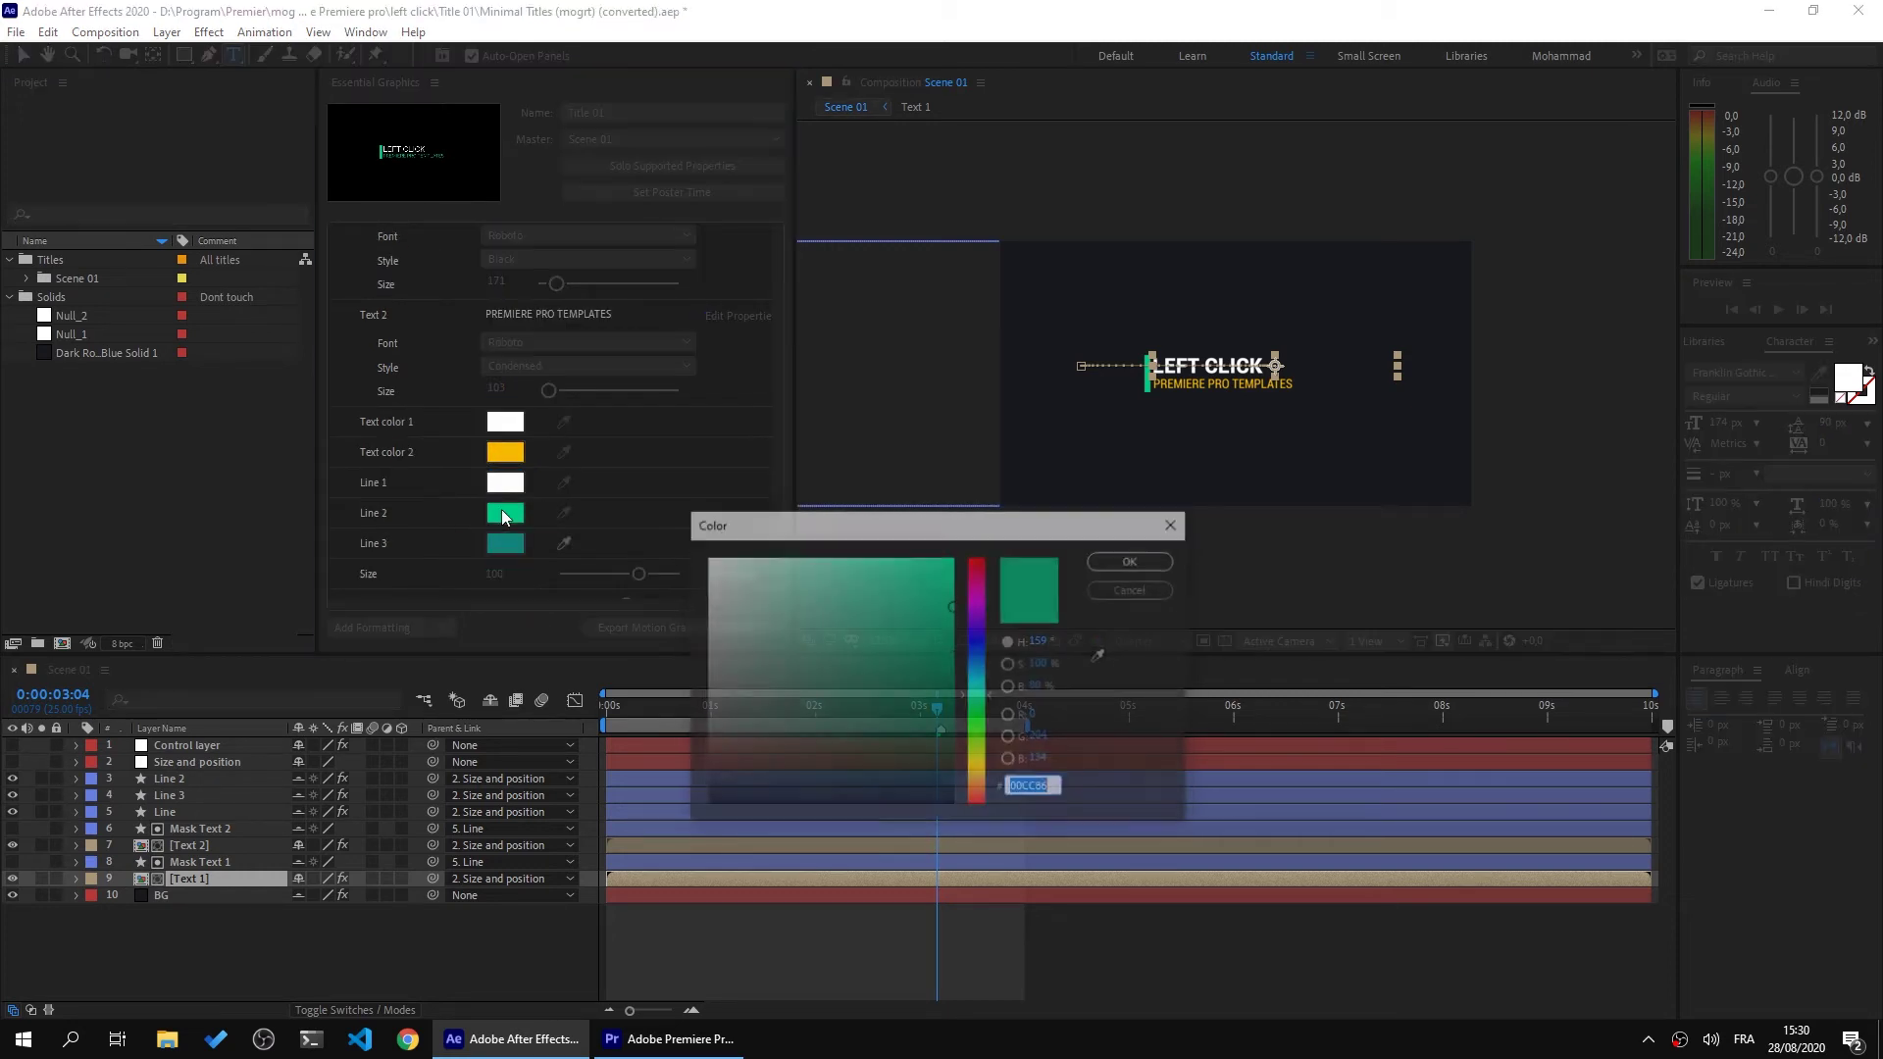
click(979, 768)
drag(952, 709, 910, 565)
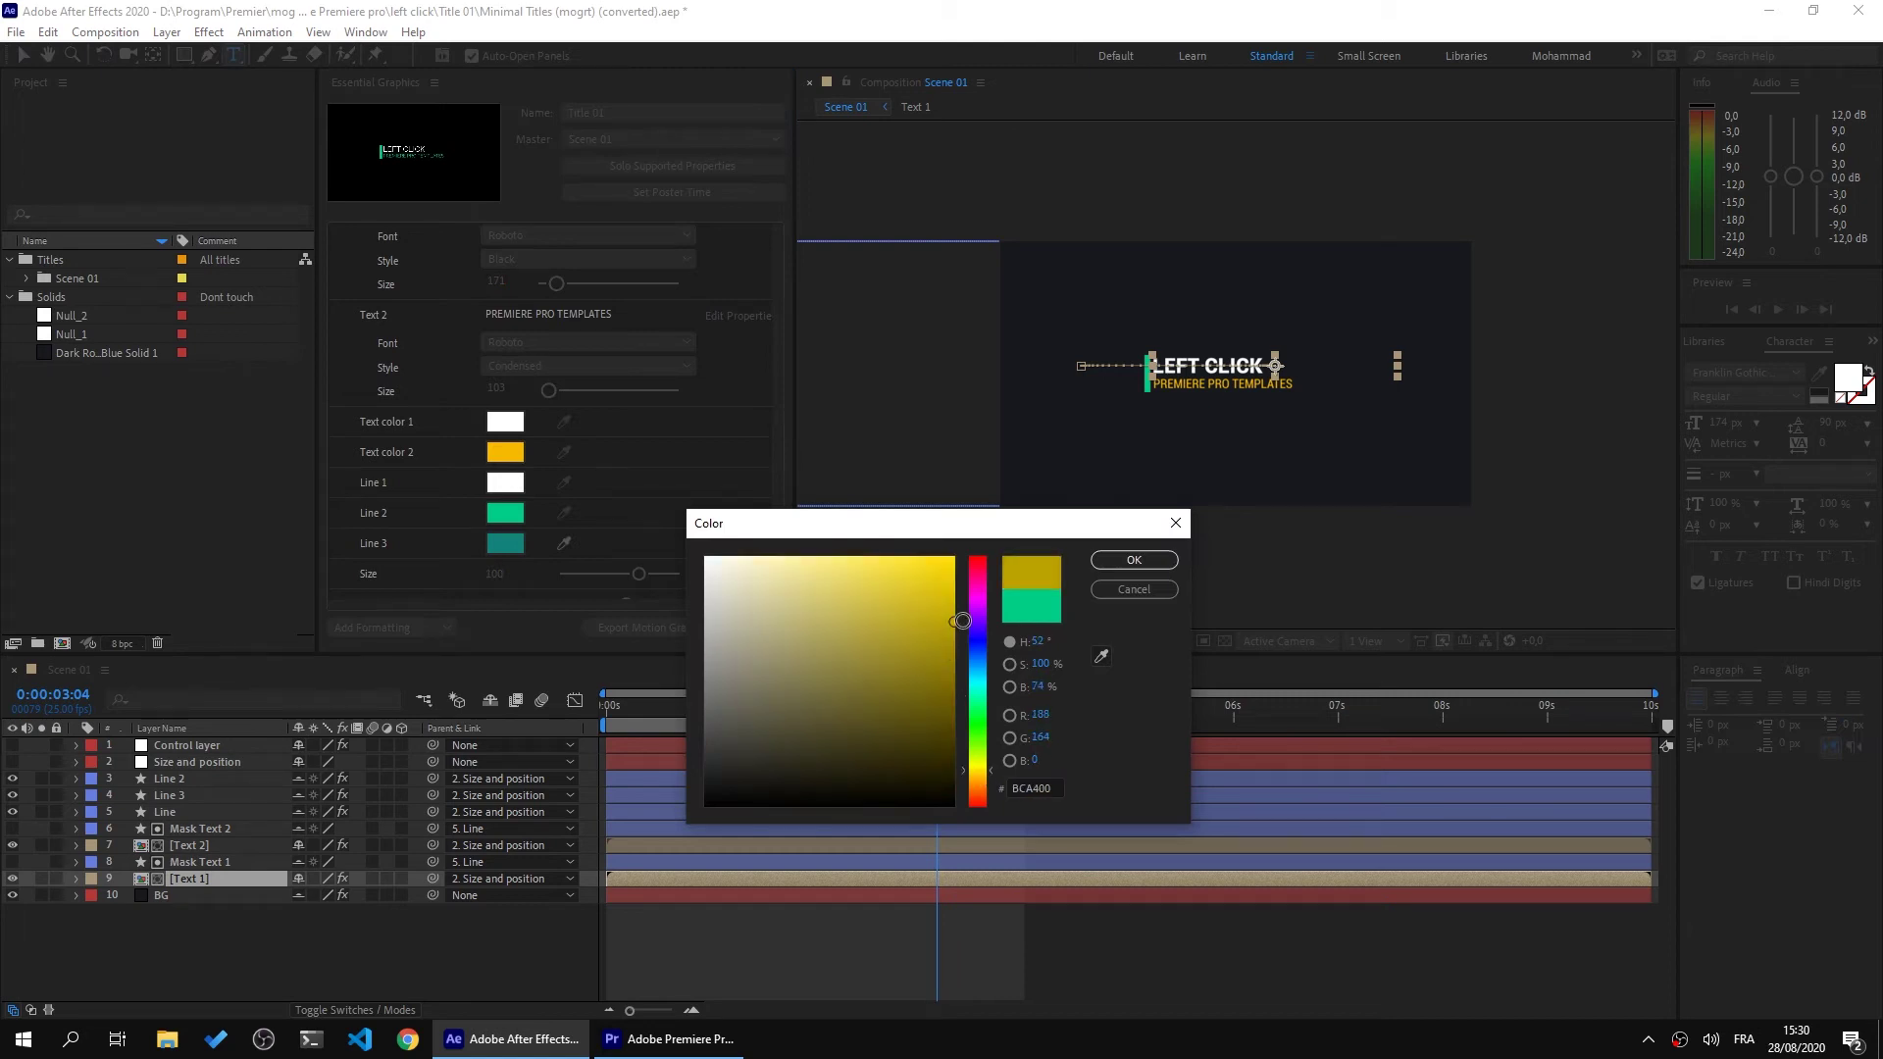
click(1134, 560)
Pick a brighter, more saturated yellow for Line 3 in the colour picker
click(505, 544)
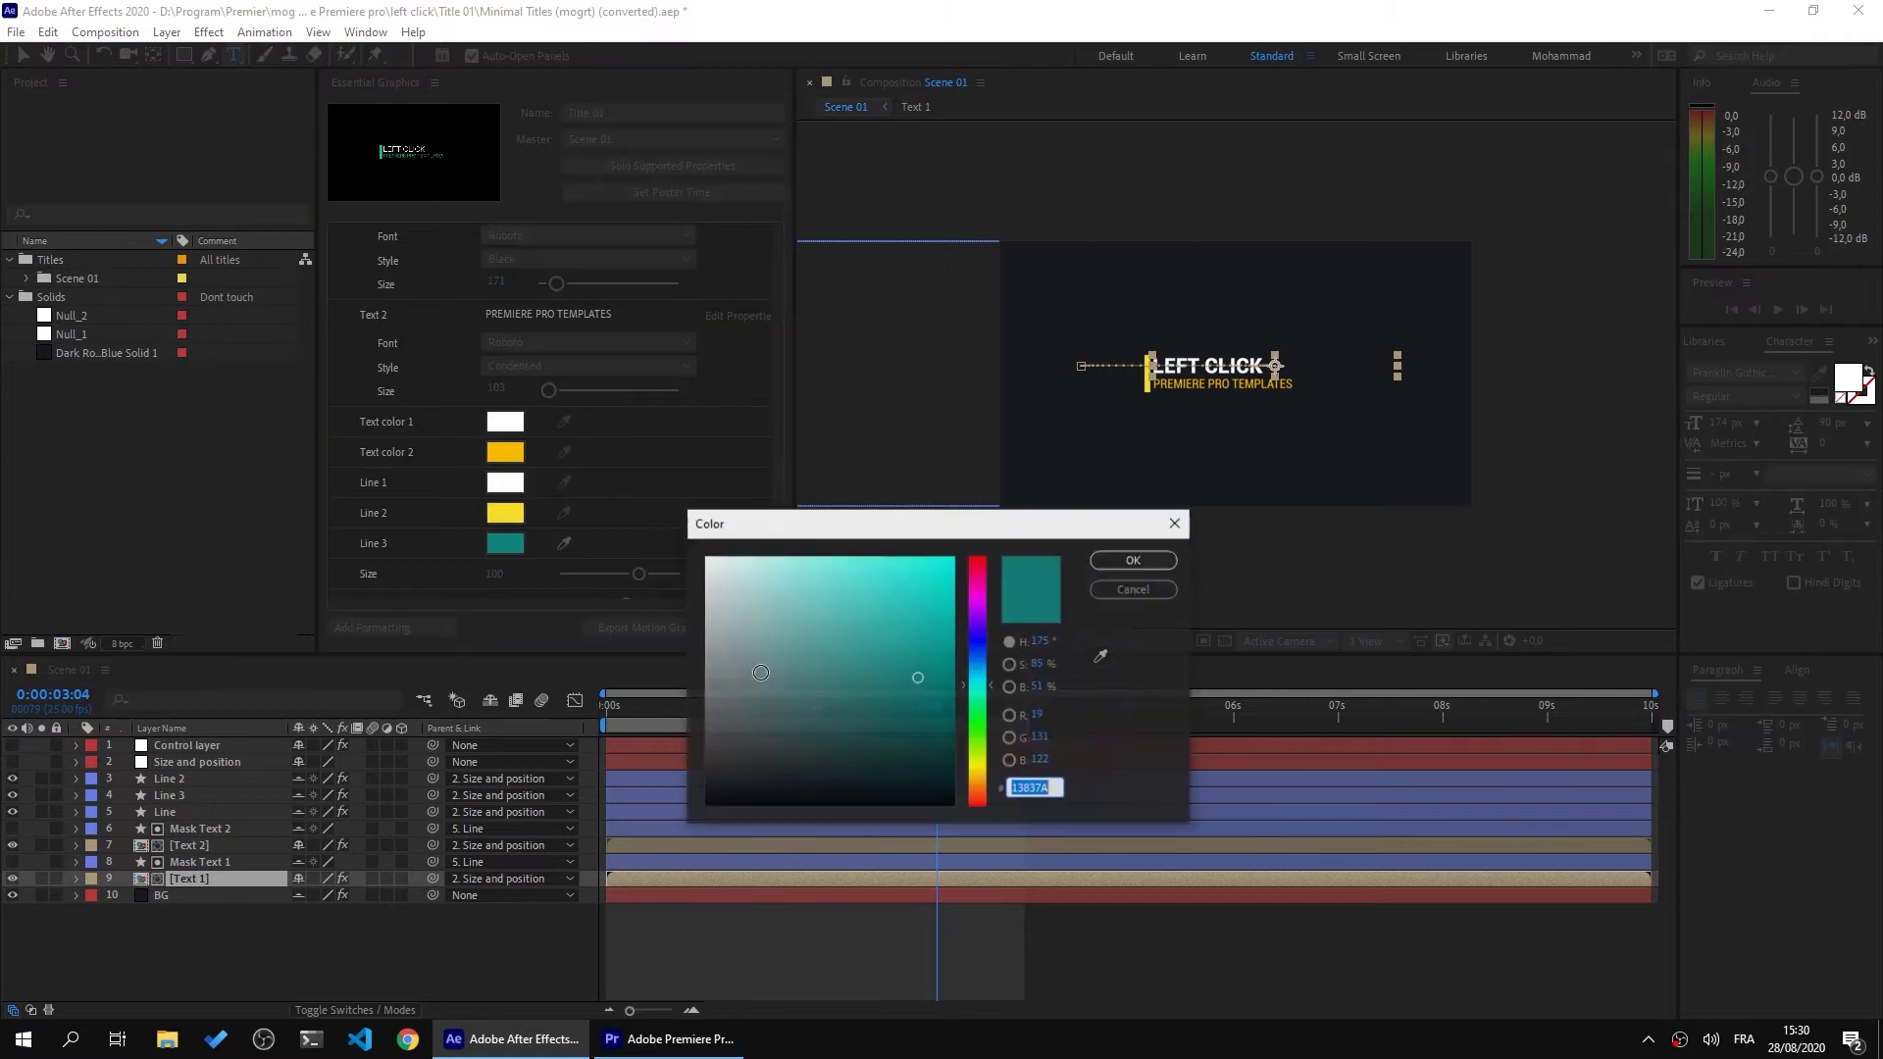
click(977, 767)
drag(939, 696, 922, 628)
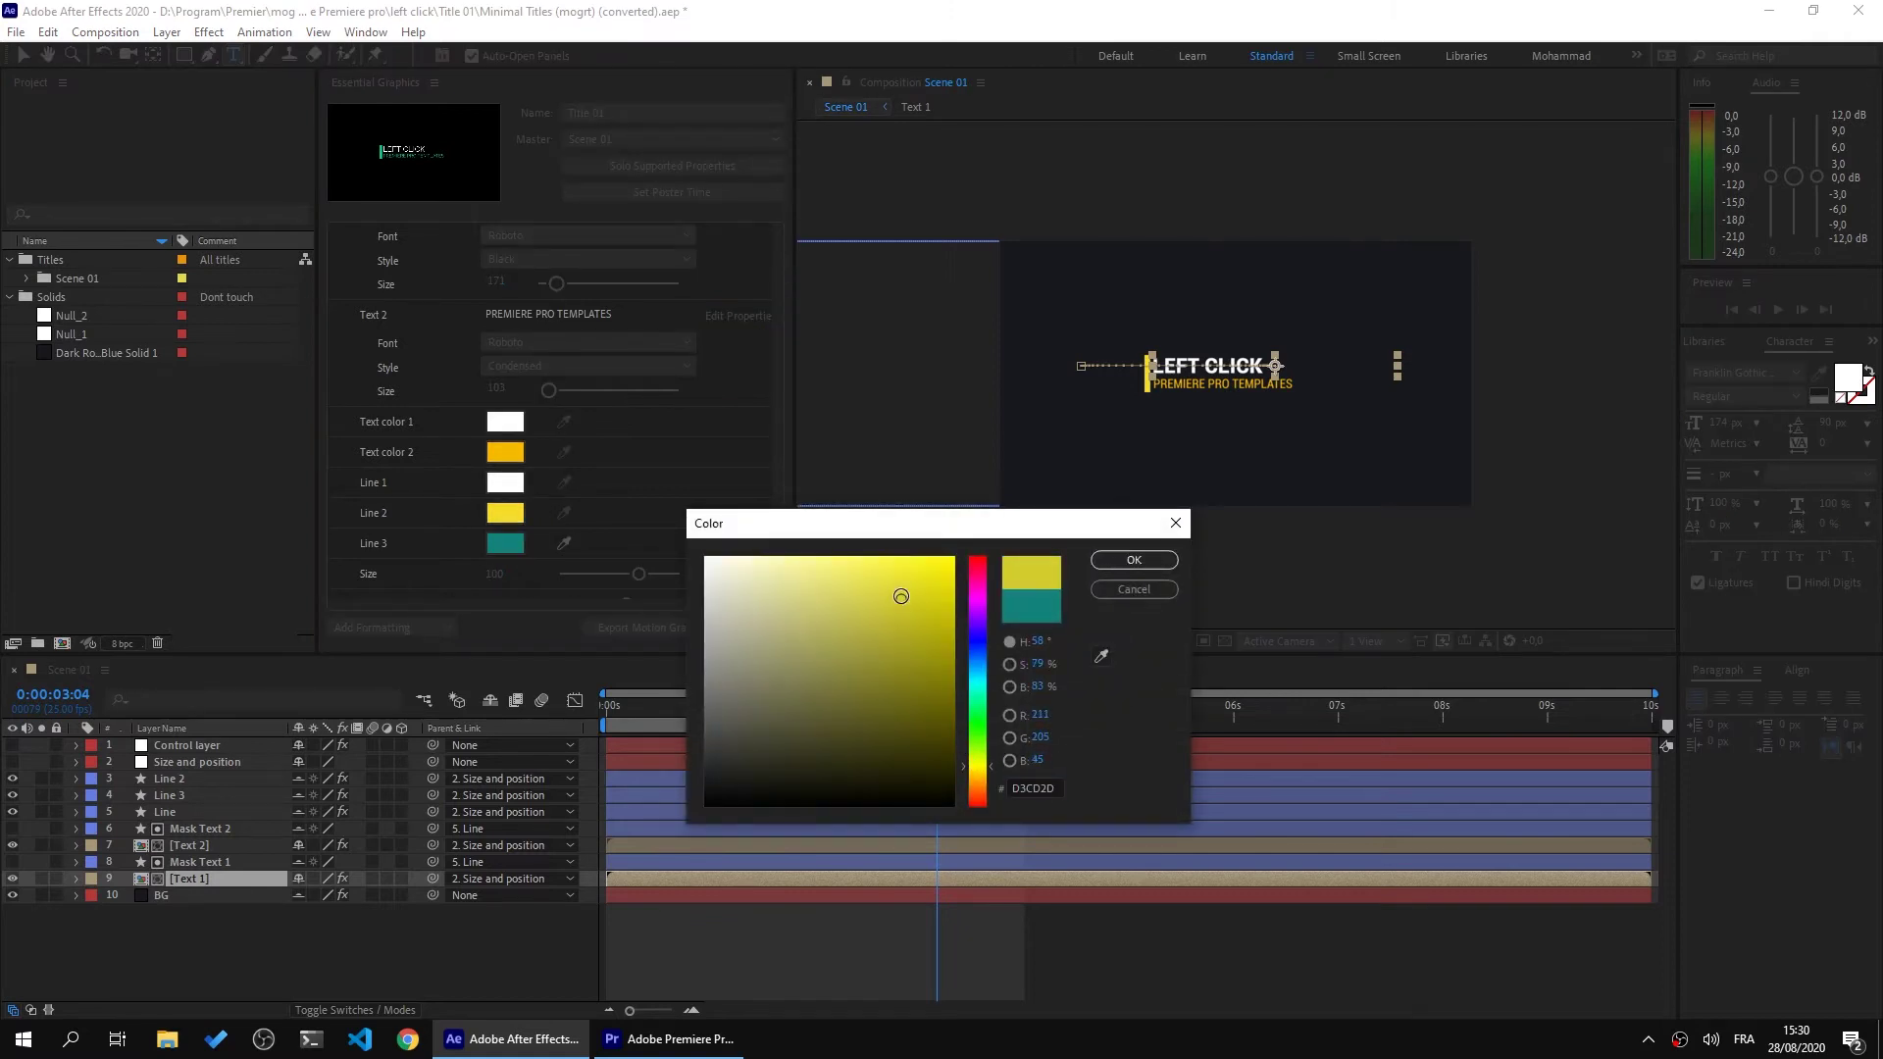
Confirm the Line 3 colour, extend the work area to 7 seconds and preview from the start
click(1135, 561)
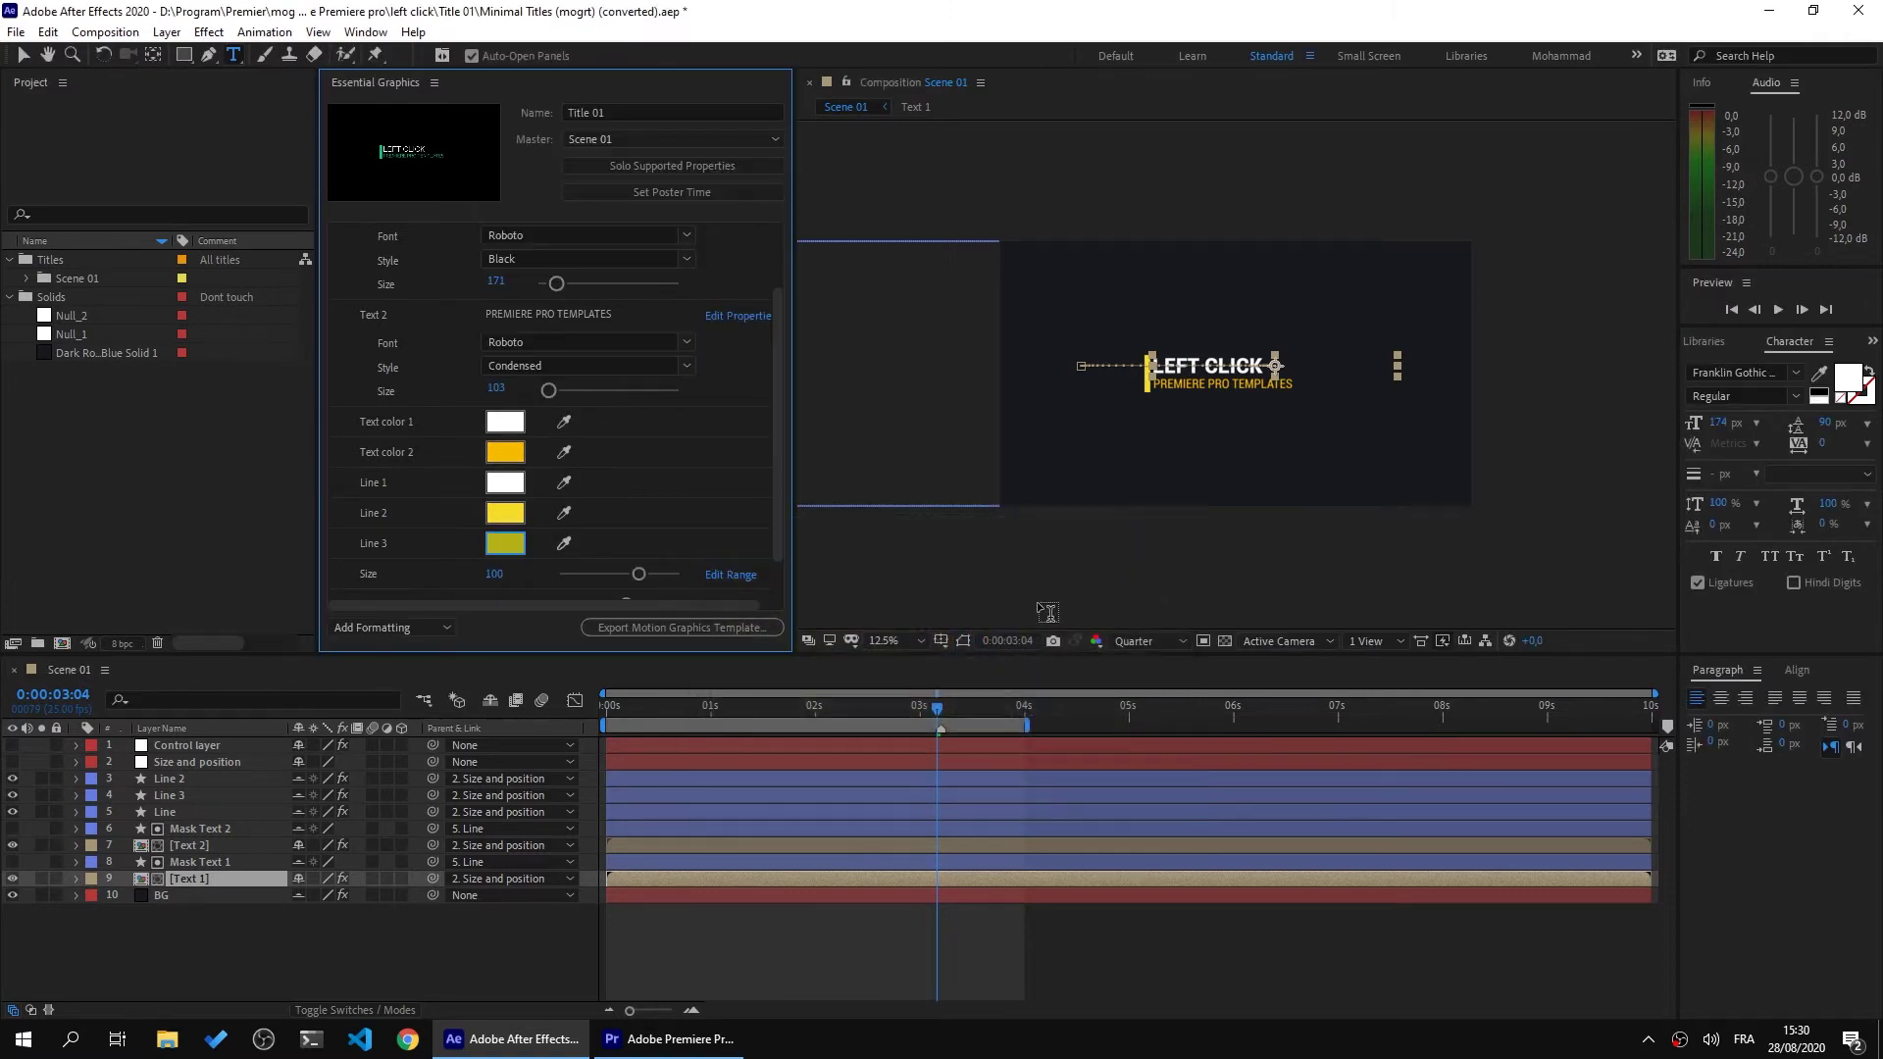
drag(1026, 725, 1341, 723)
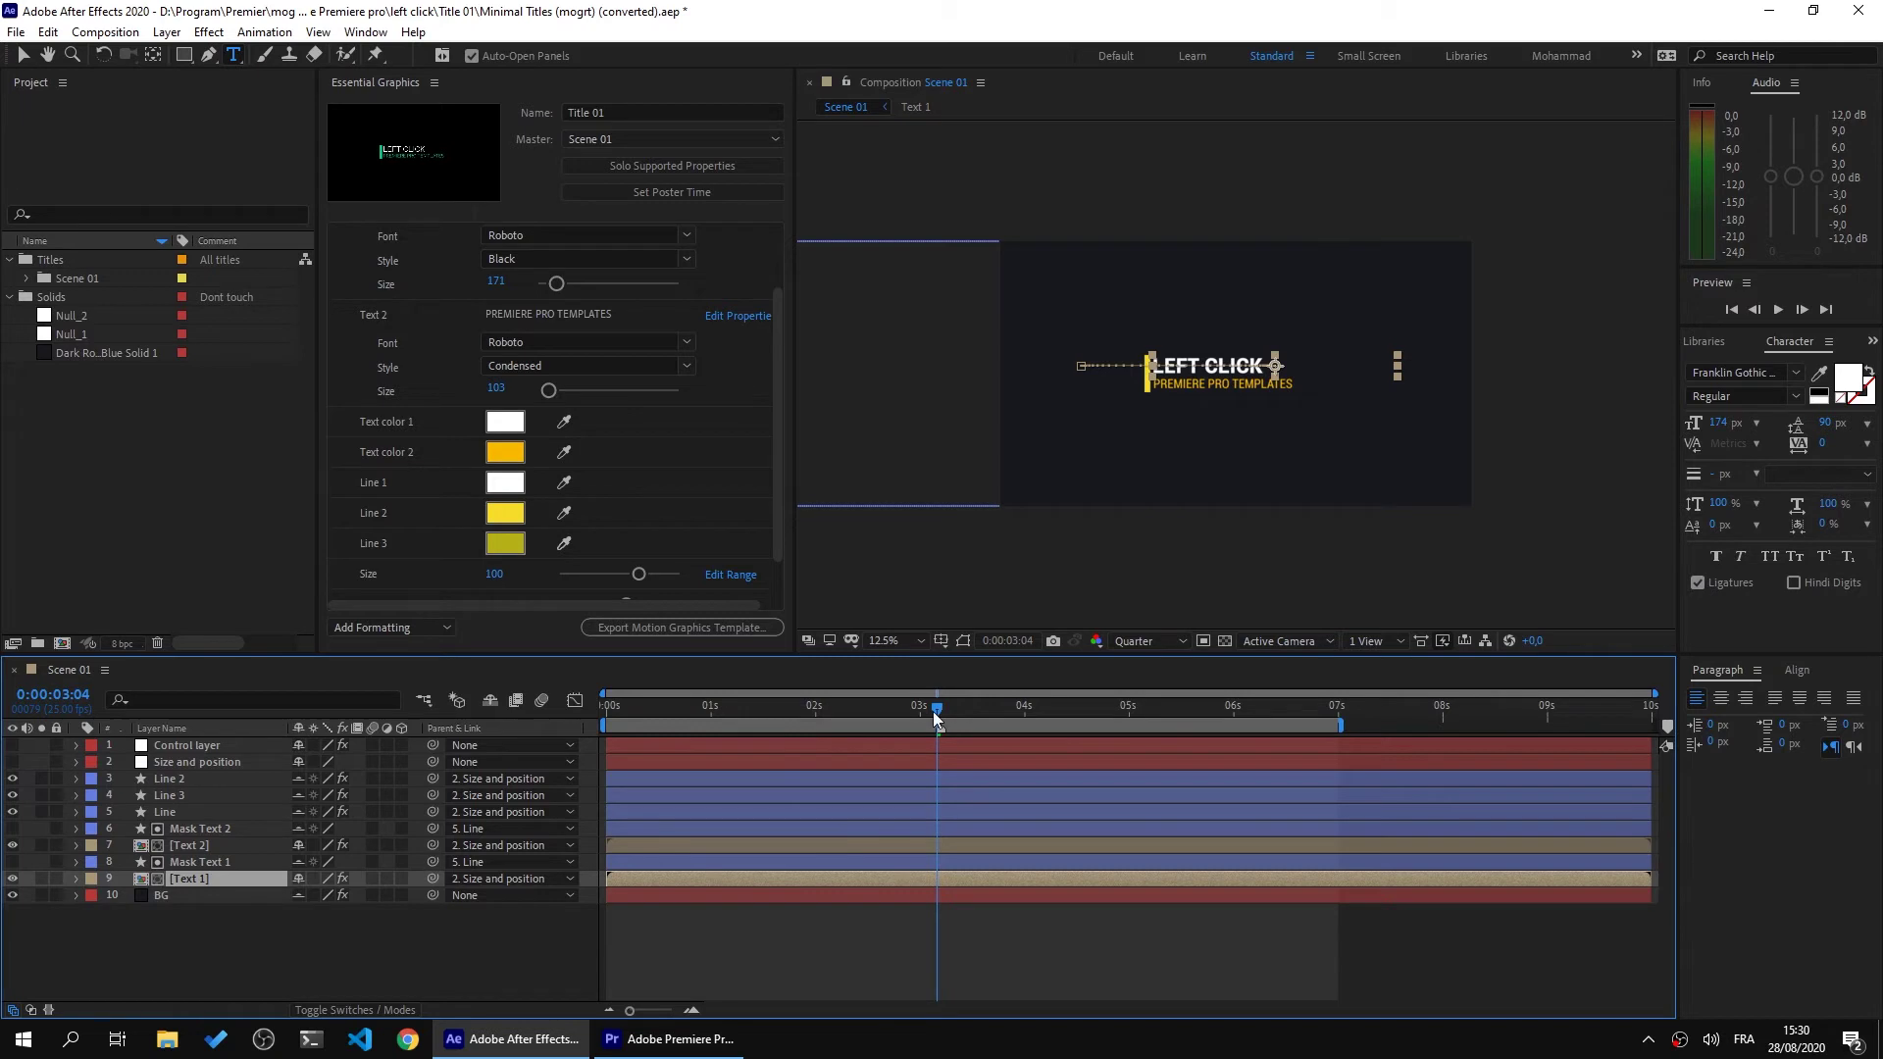
drag(932, 710, 590, 708)
key(space)
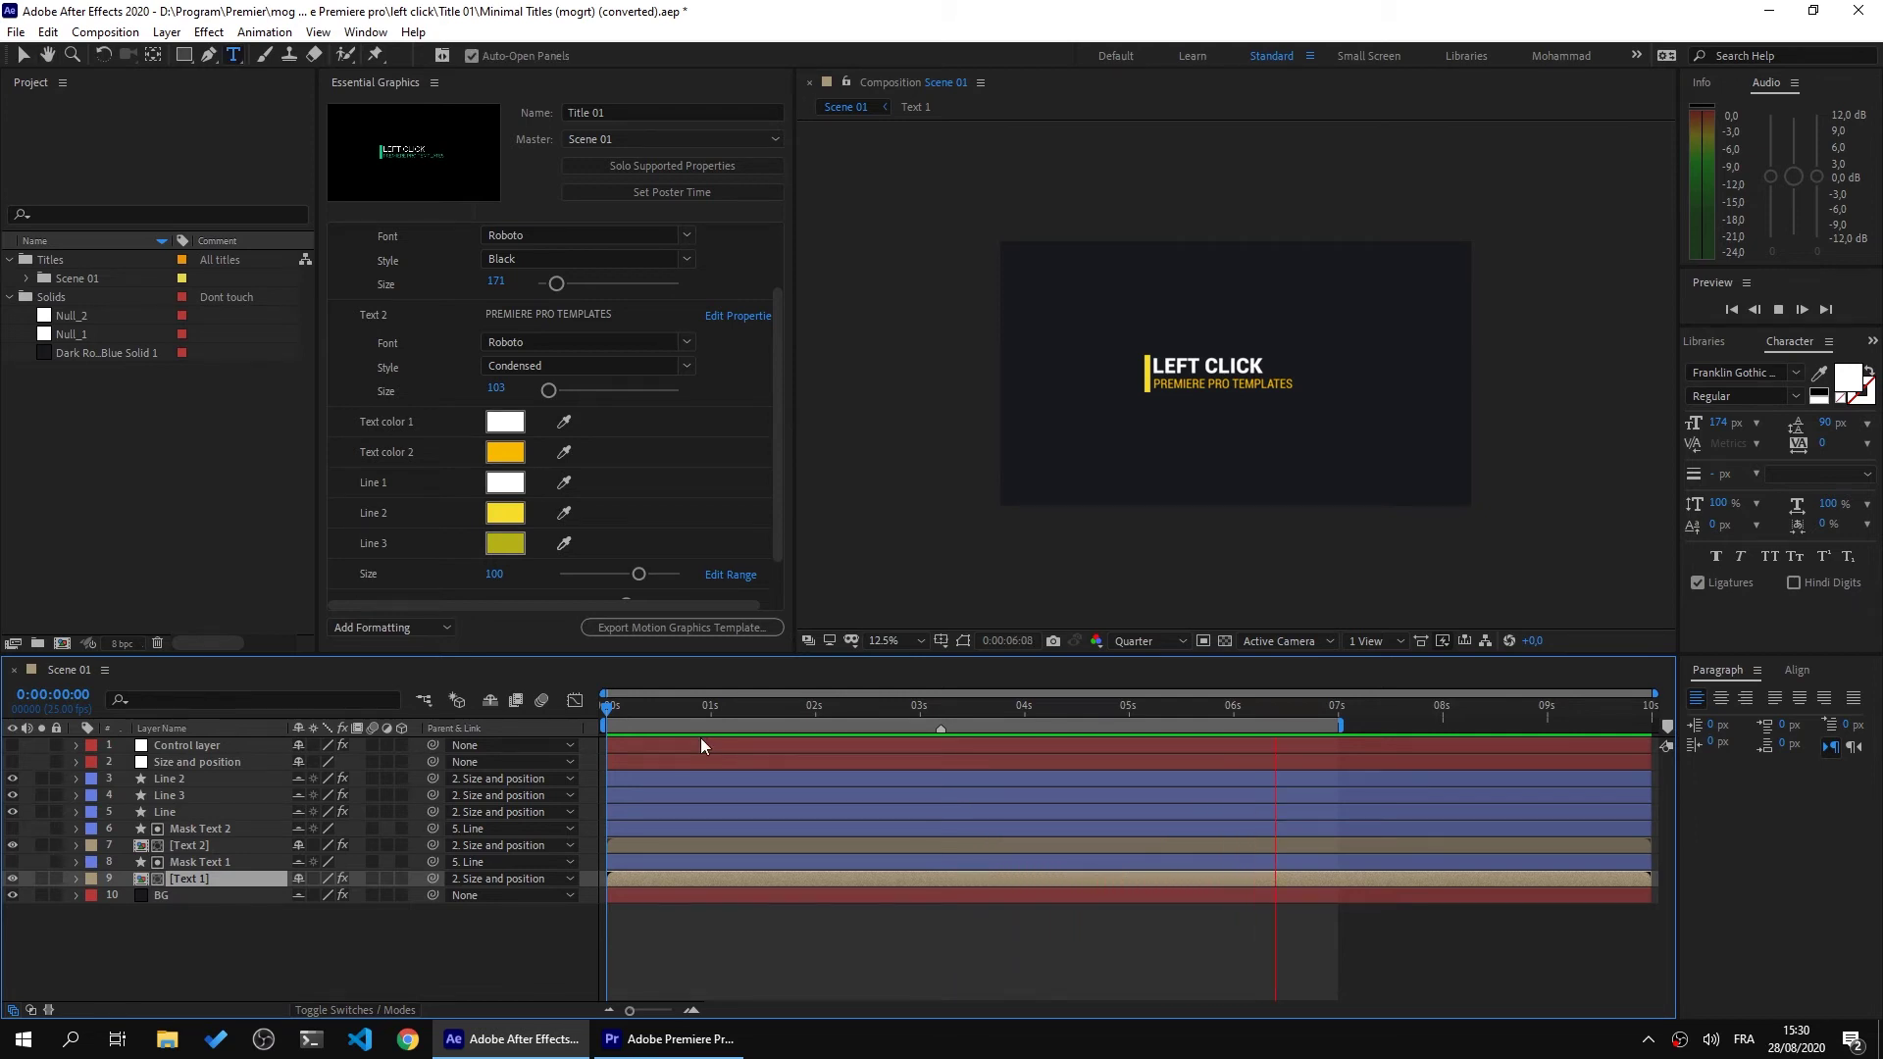
click(690, 706)
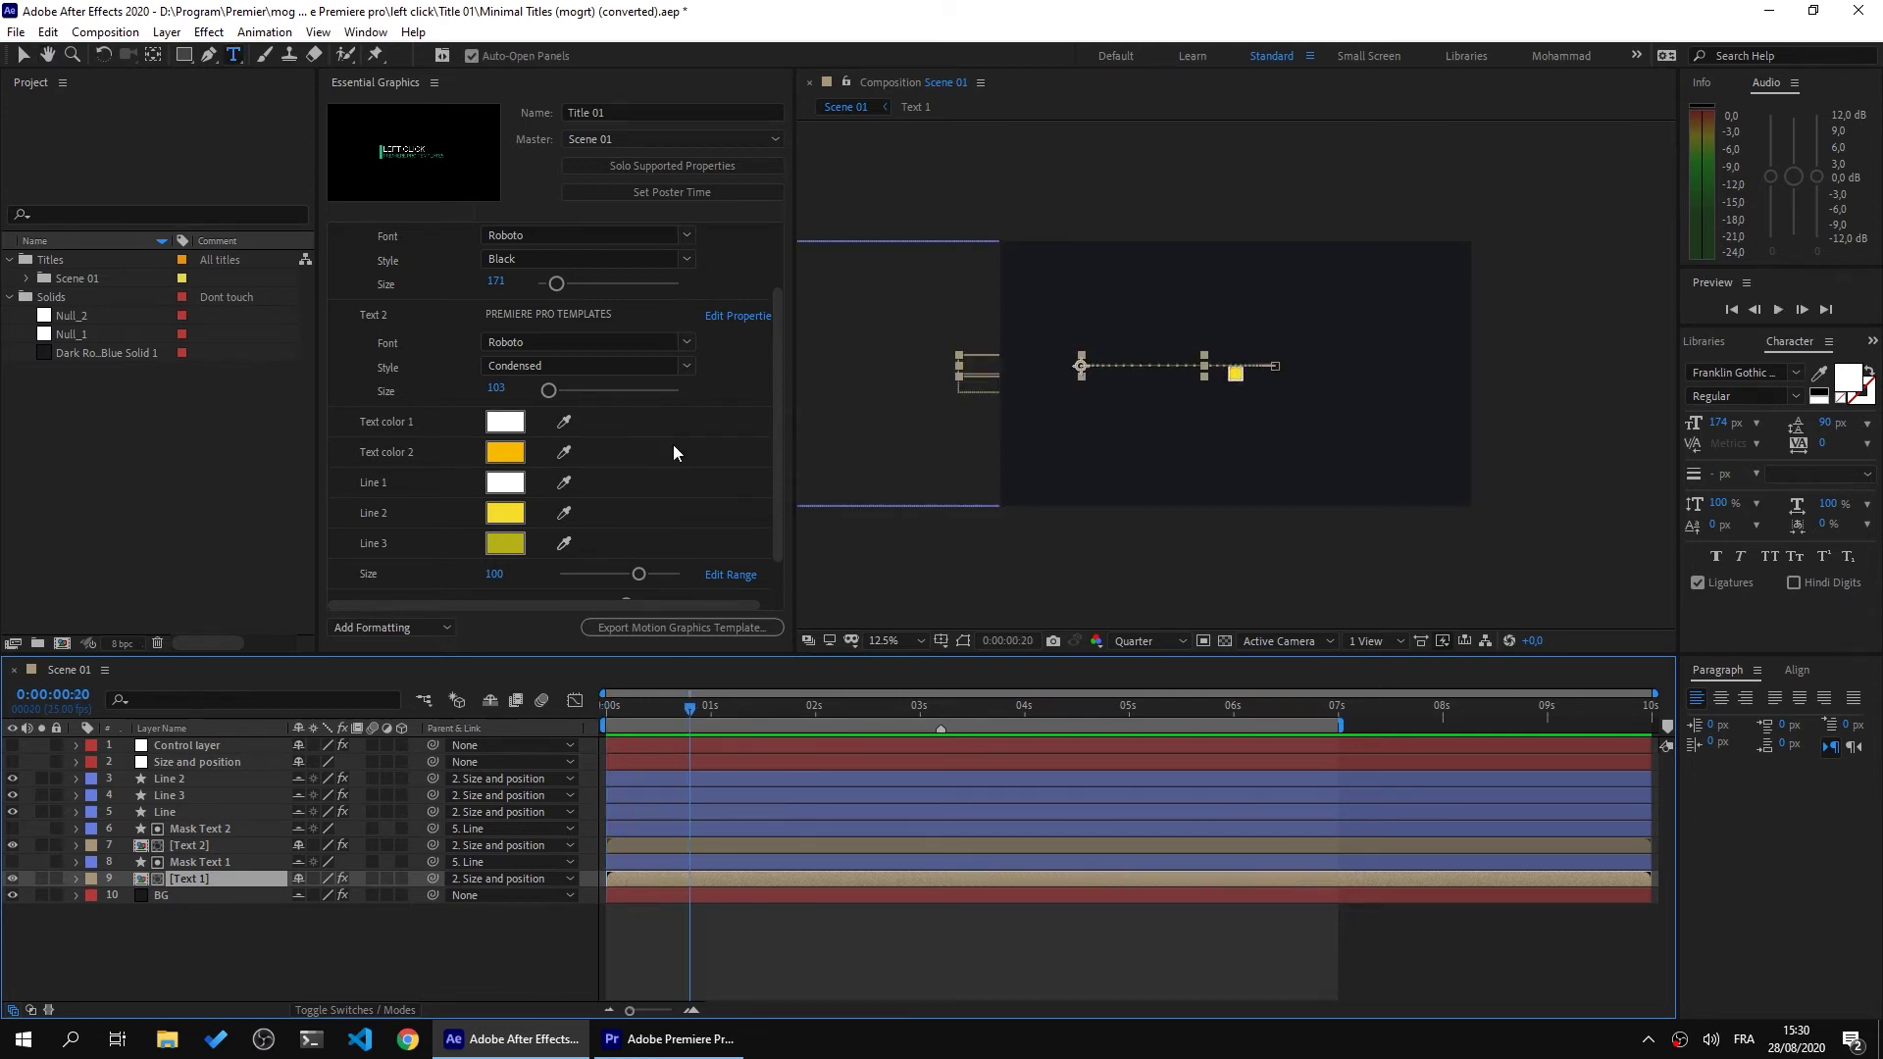
Change the Essential Graphics template name from Title 01 to Left Click
click(603, 114)
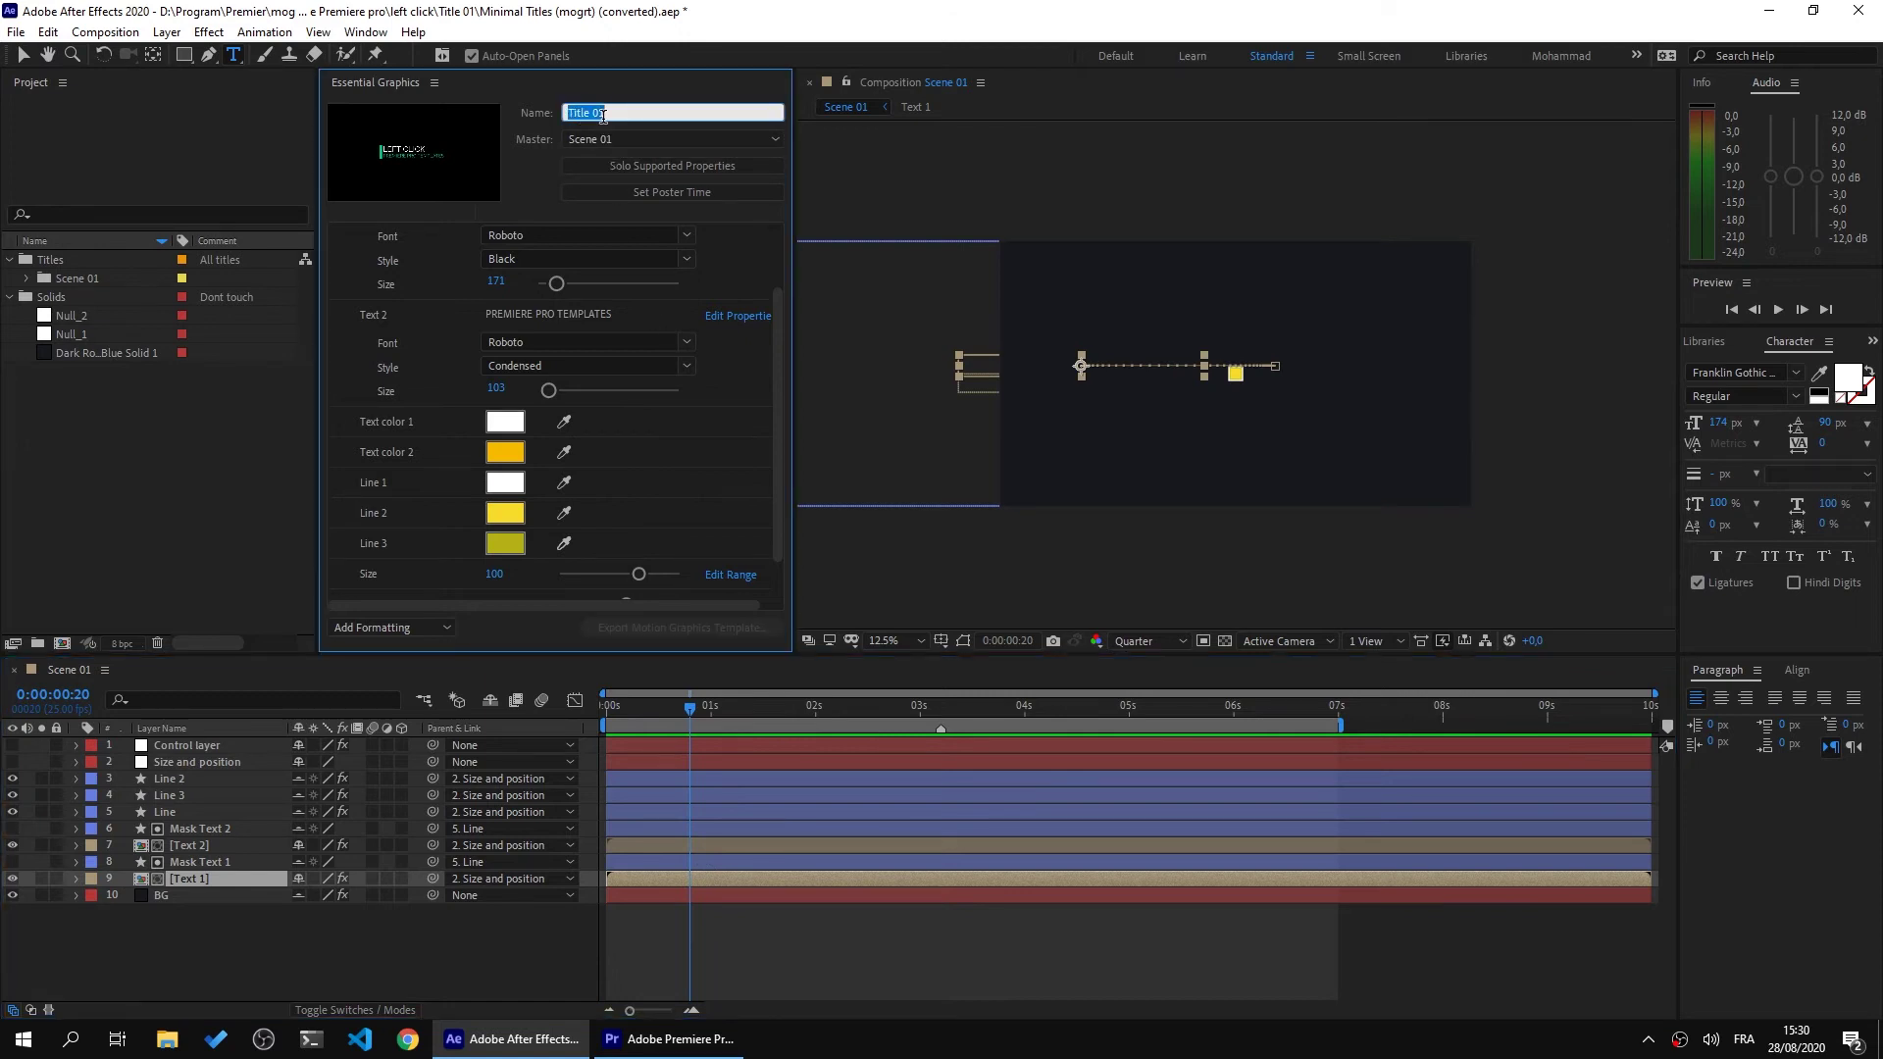
text(Left Click)
key(Return)
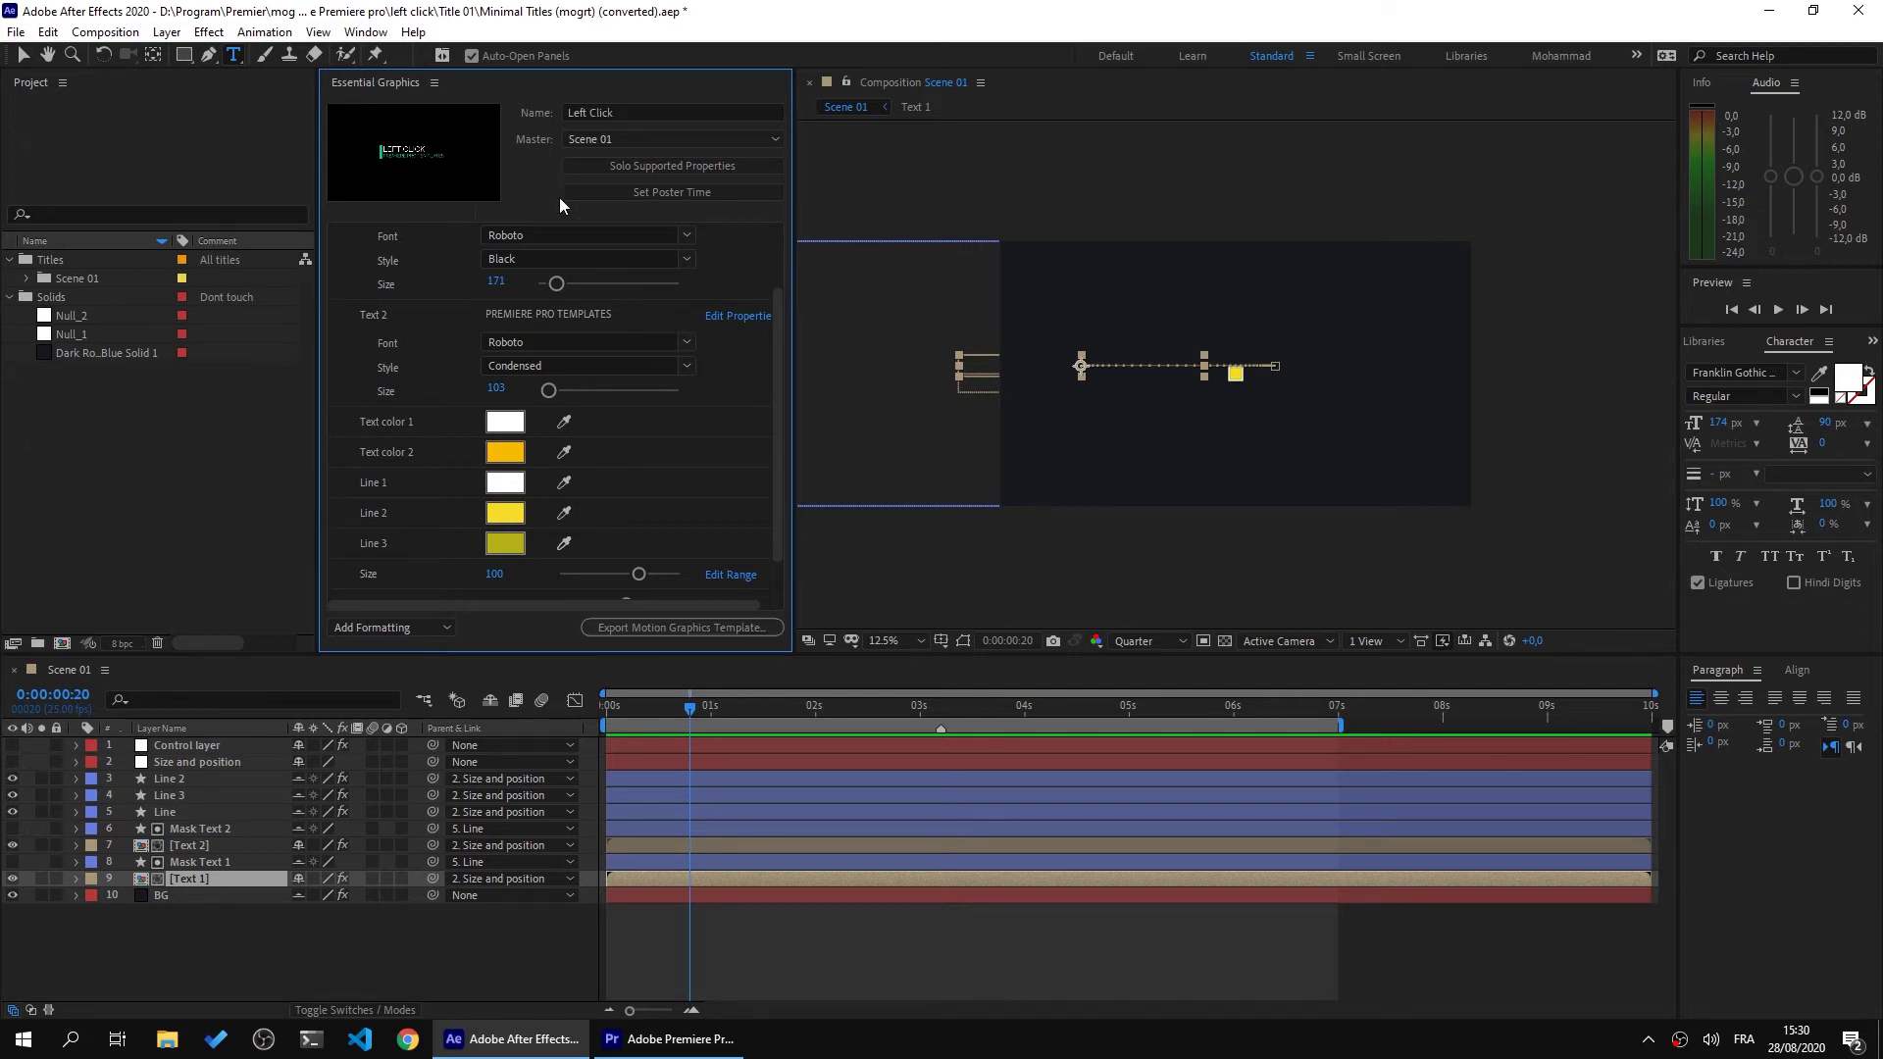
Save the project and export the Motion Graphics Template as Left Click.mogrt into 'left click'
click(687, 630)
click(951, 545)
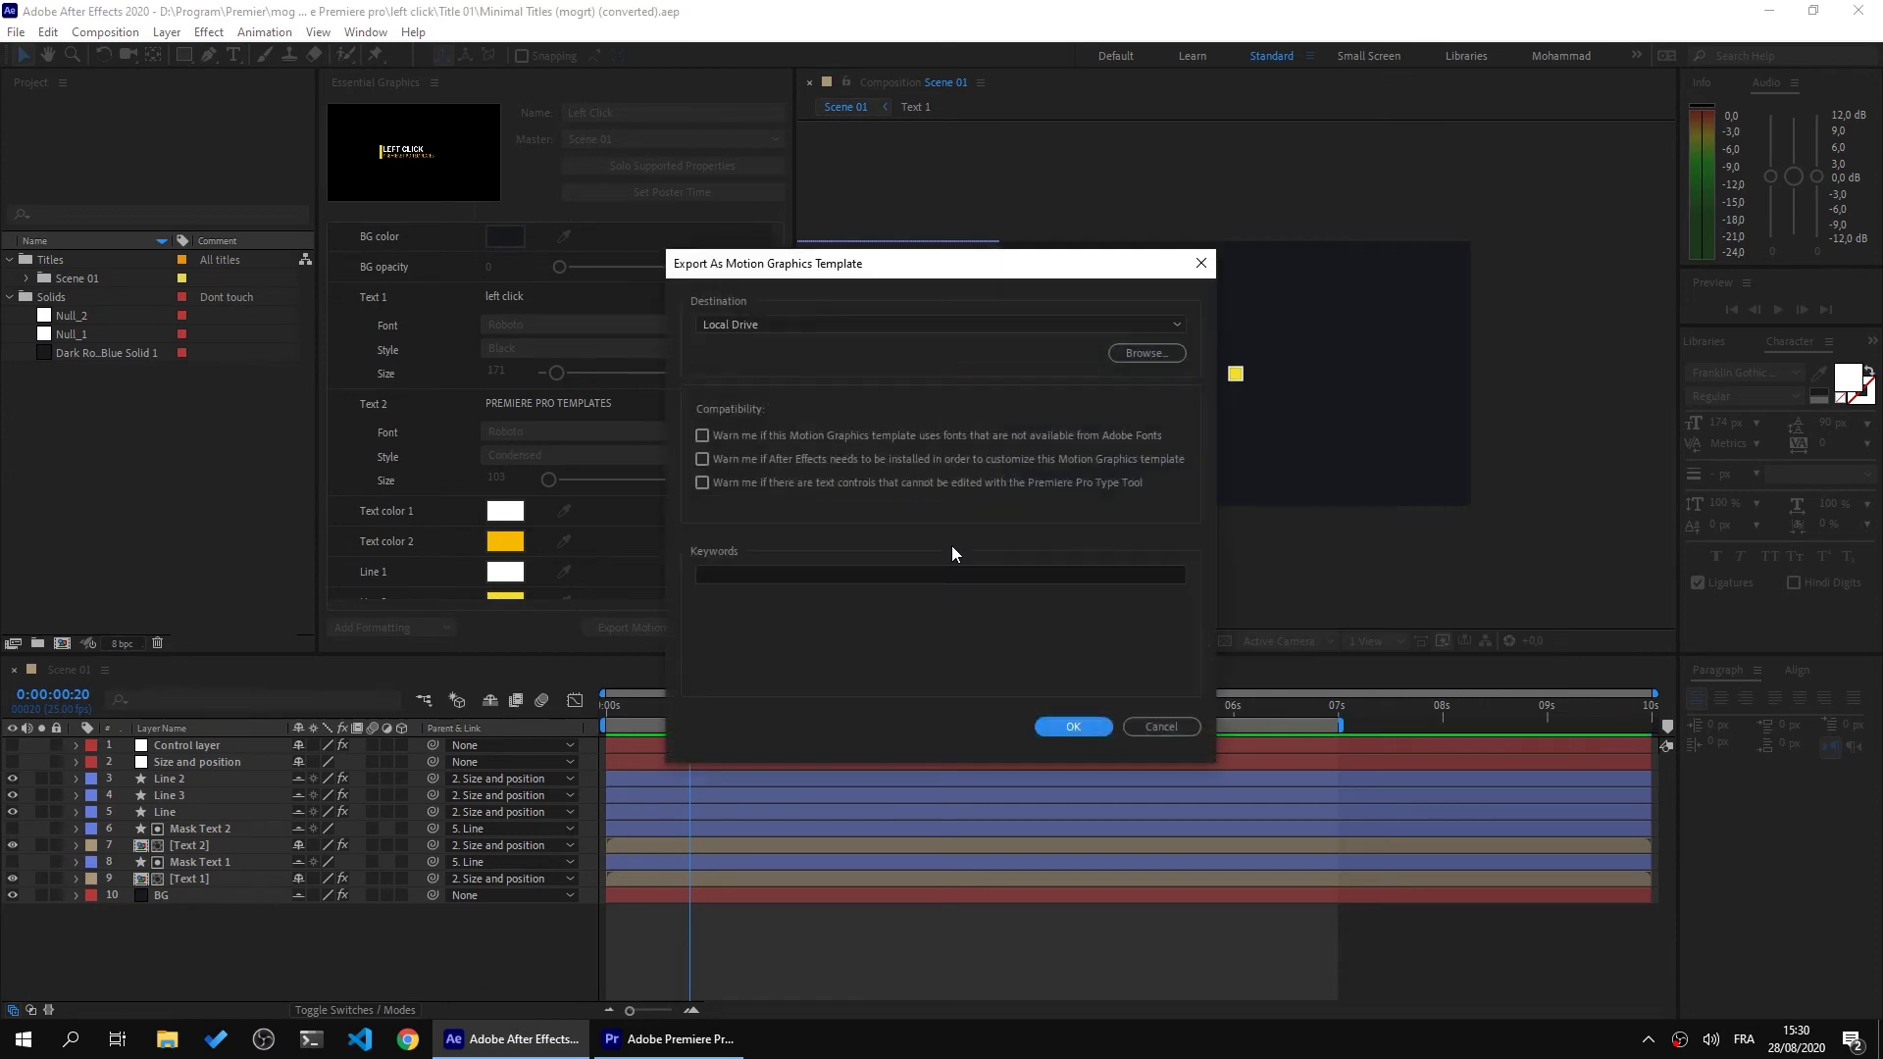
click(1142, 352)
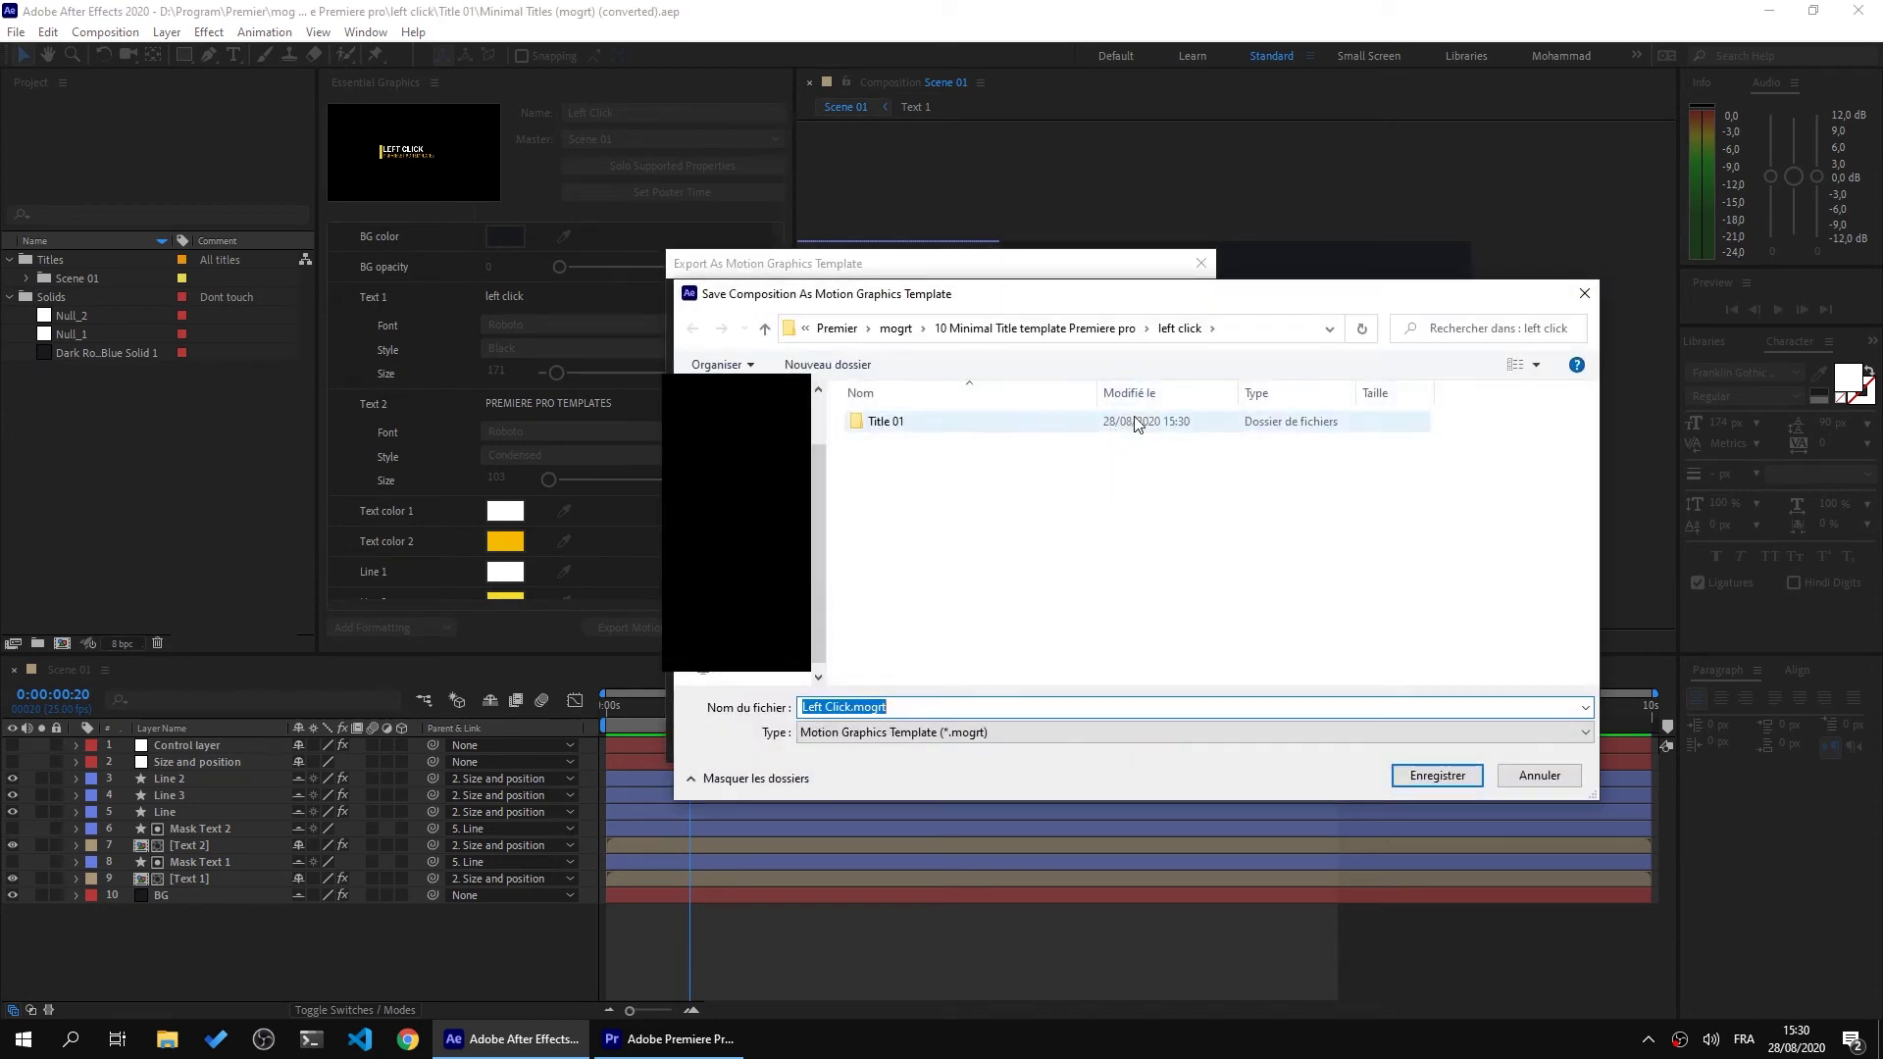
click(1118, 329)
double_click(920, 463)
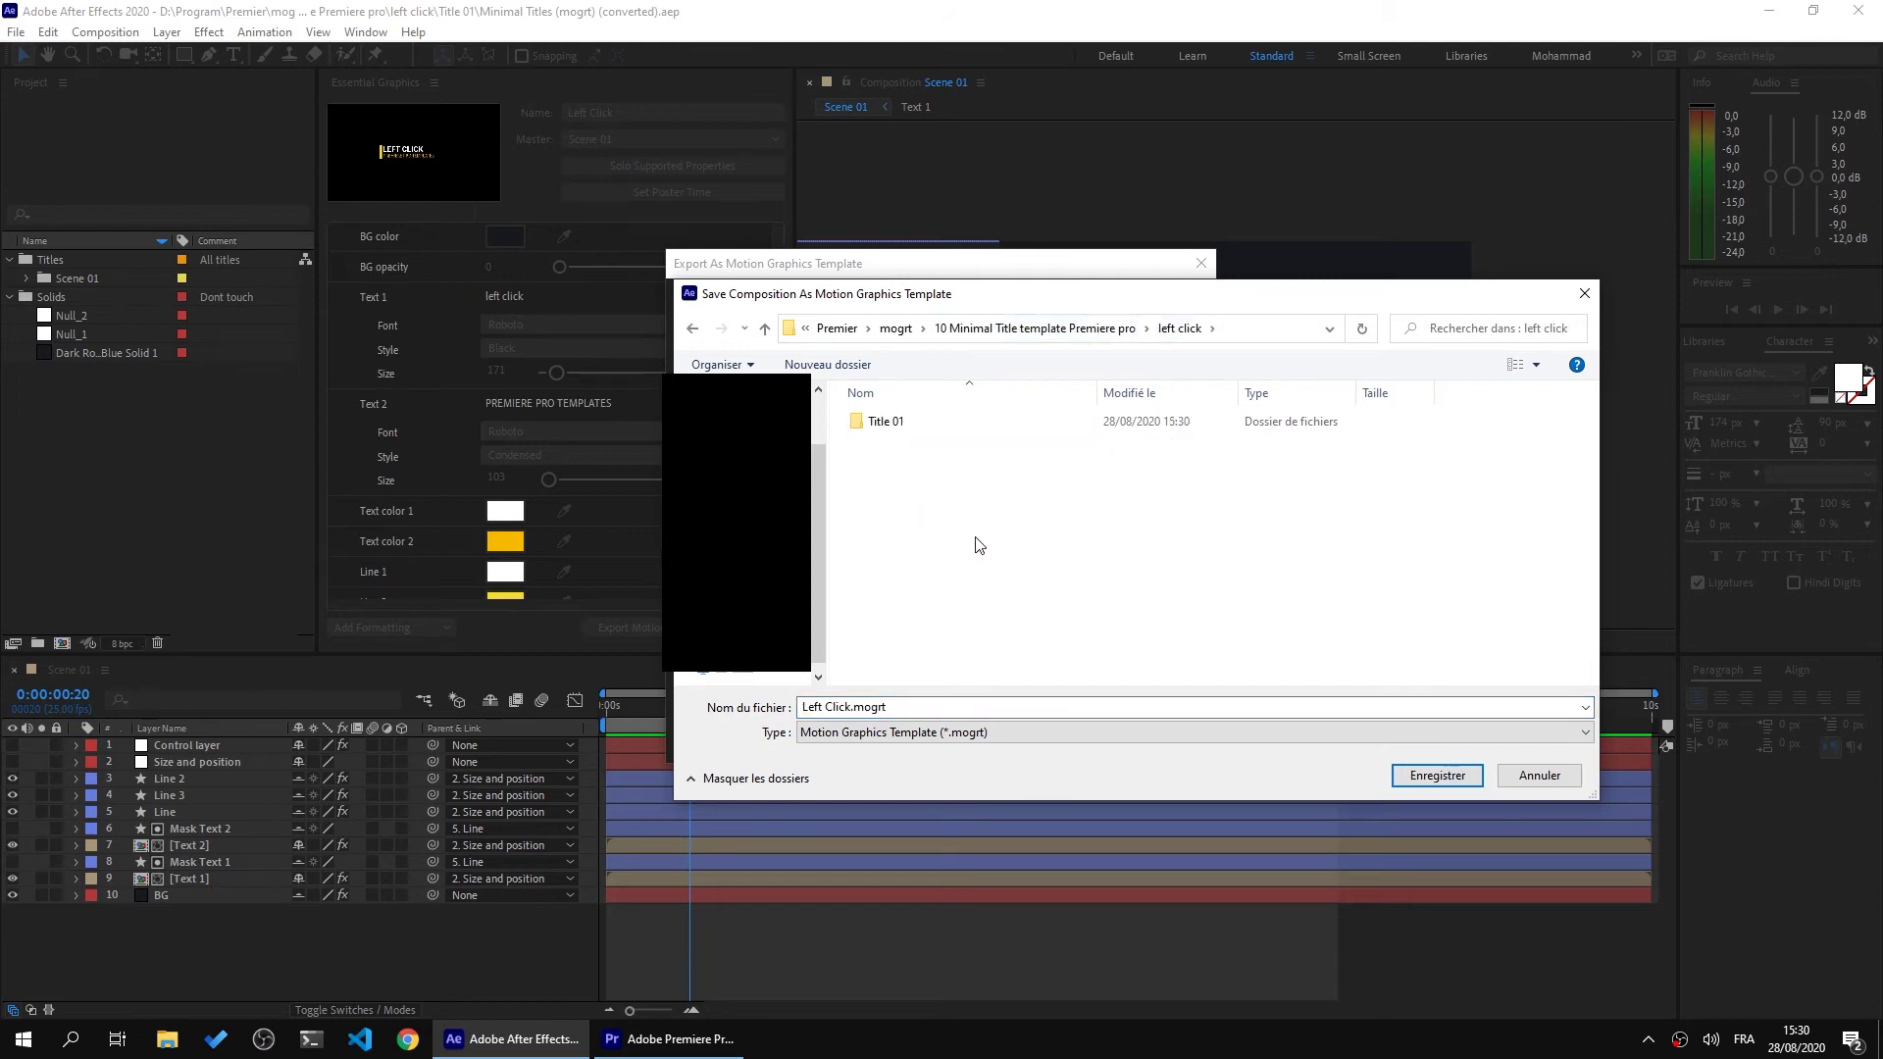
click(1434, 775)
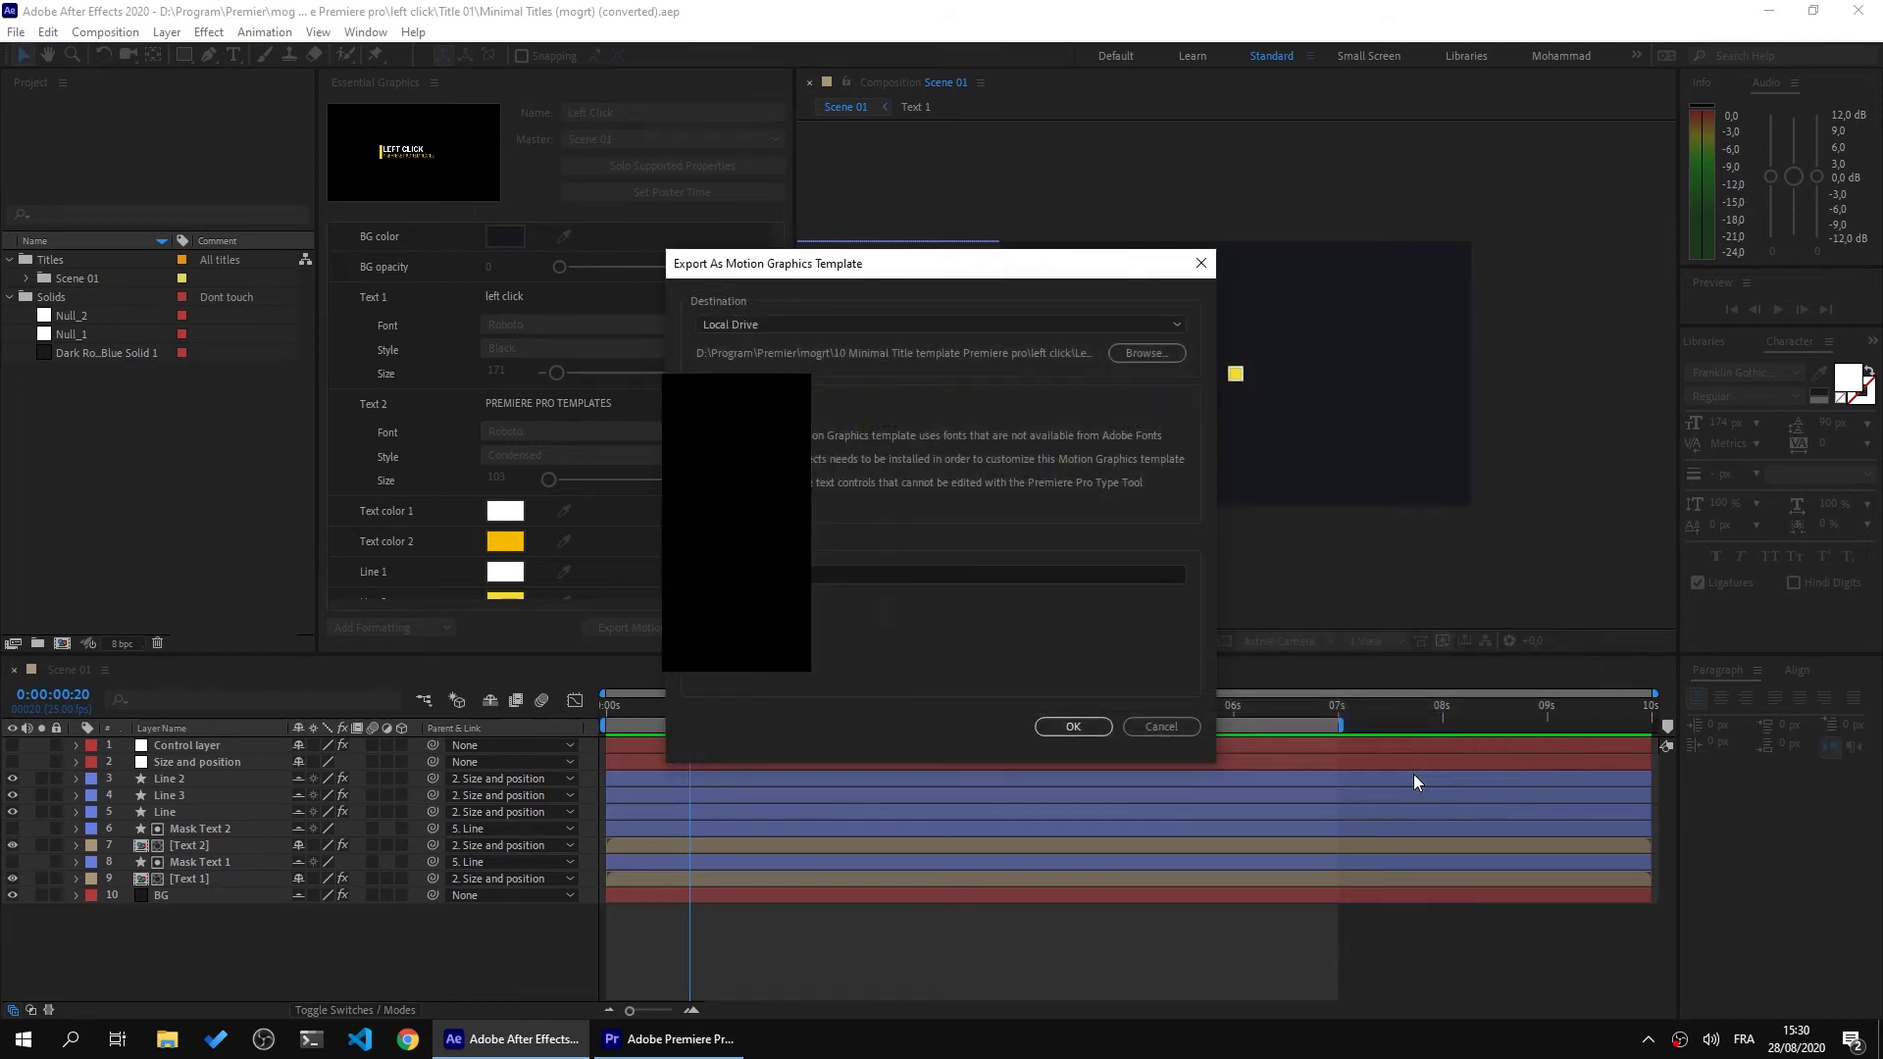
click(1086, 730)
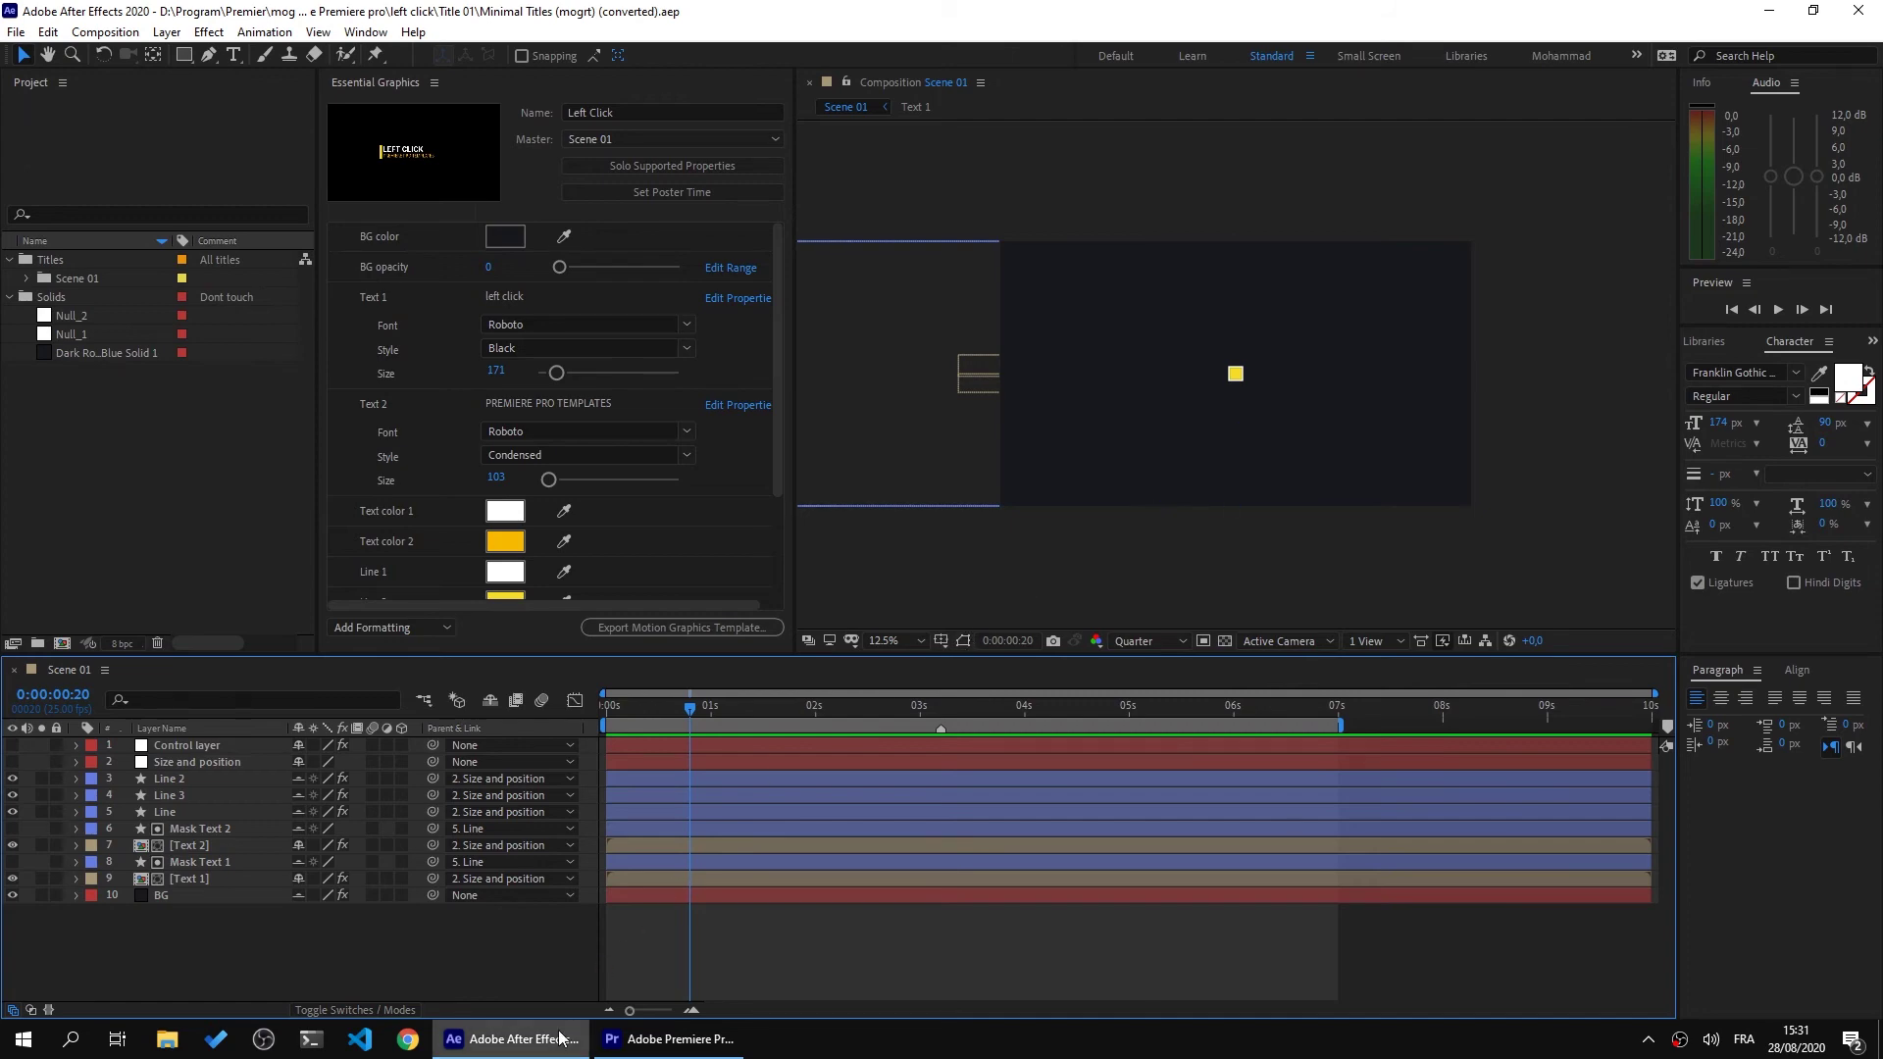
click(515, 1038)
In Premiere Pro, create Sequence 01 from the DNX HQ 1080p 25 preset
click(656, 1041)
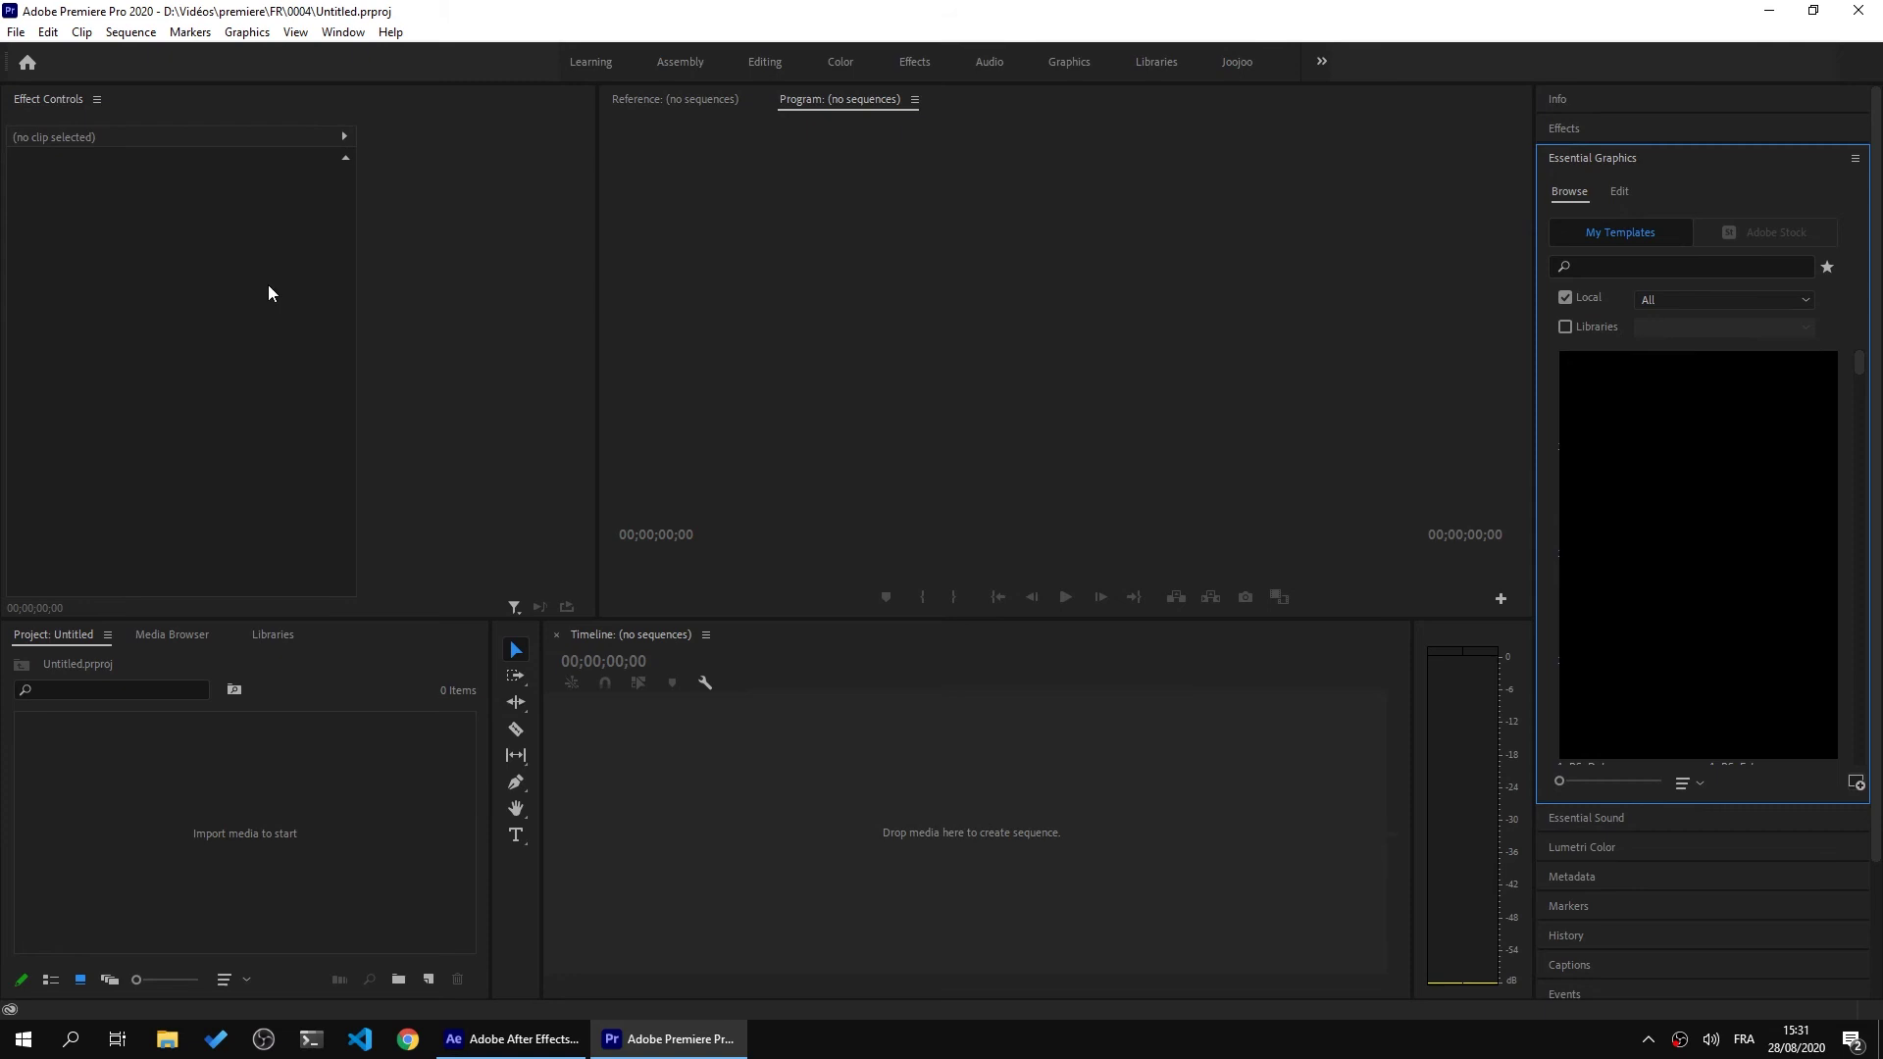
right_click(378, 734)
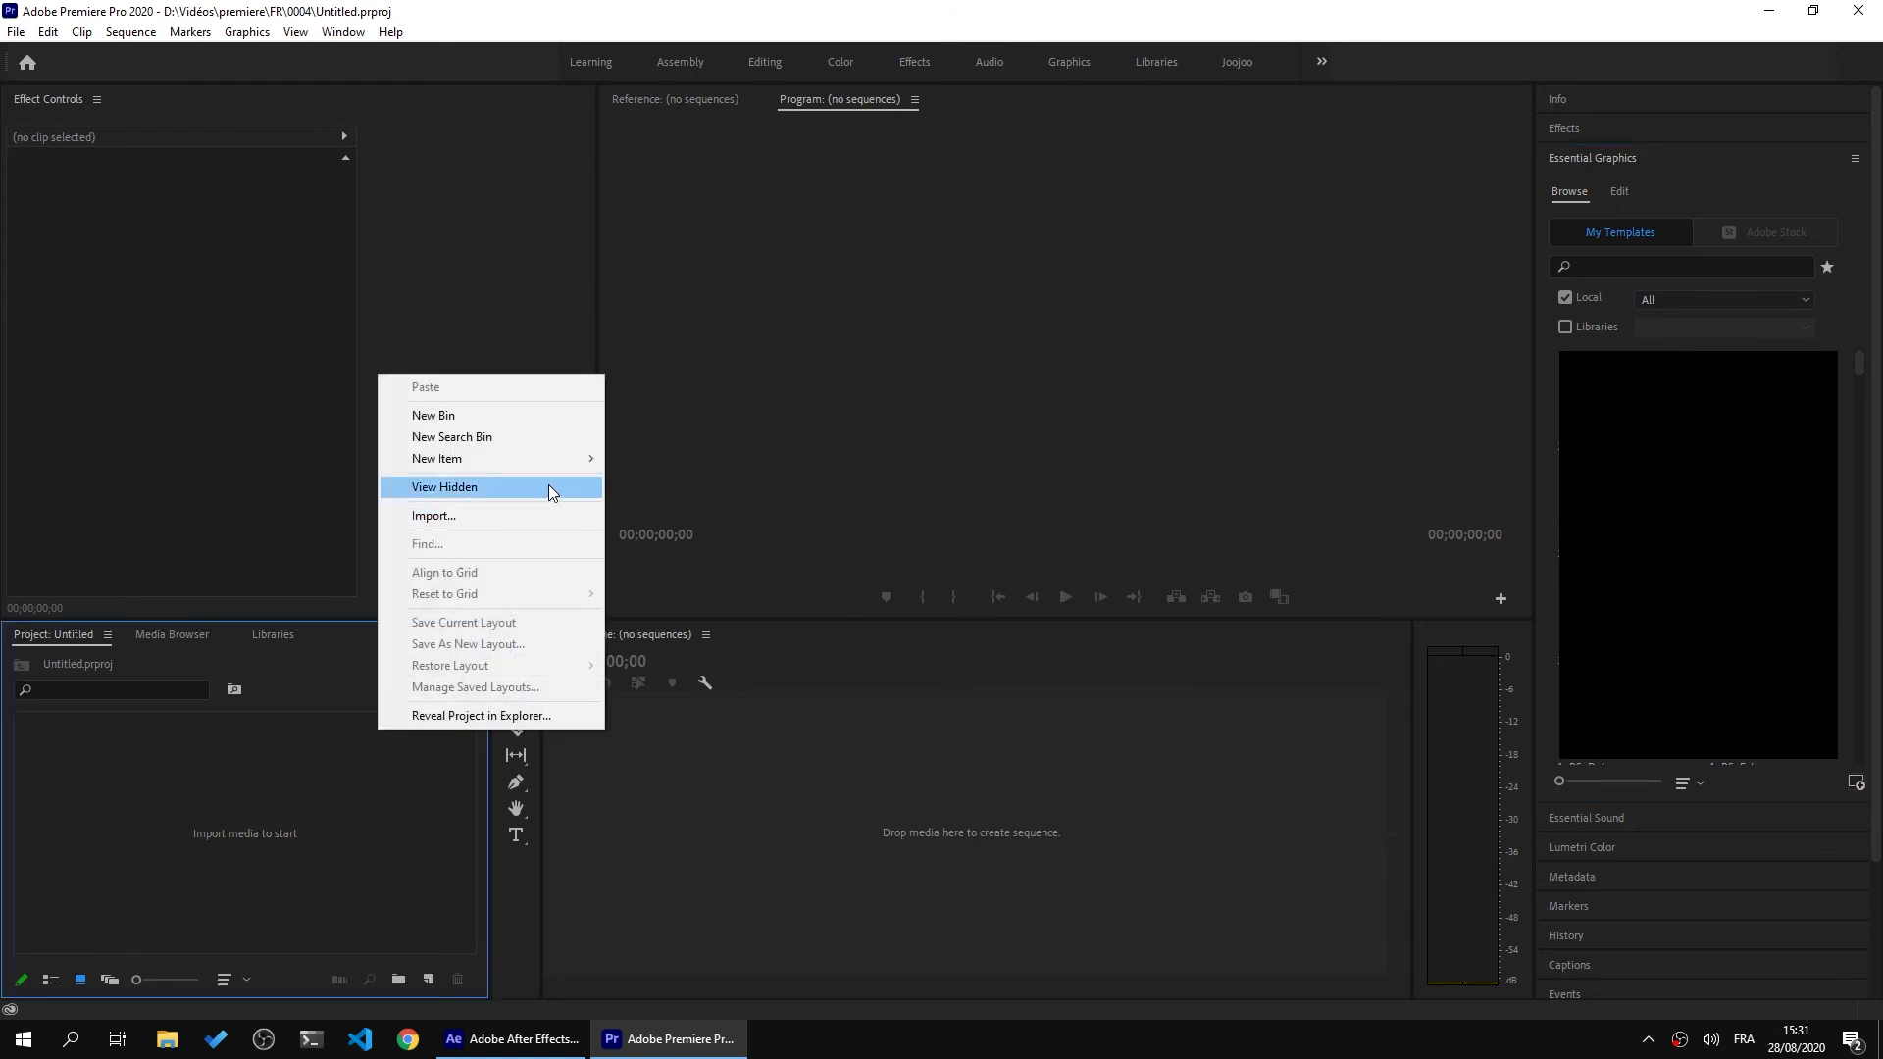
mouse_move(558, 466)
click(622, 463)
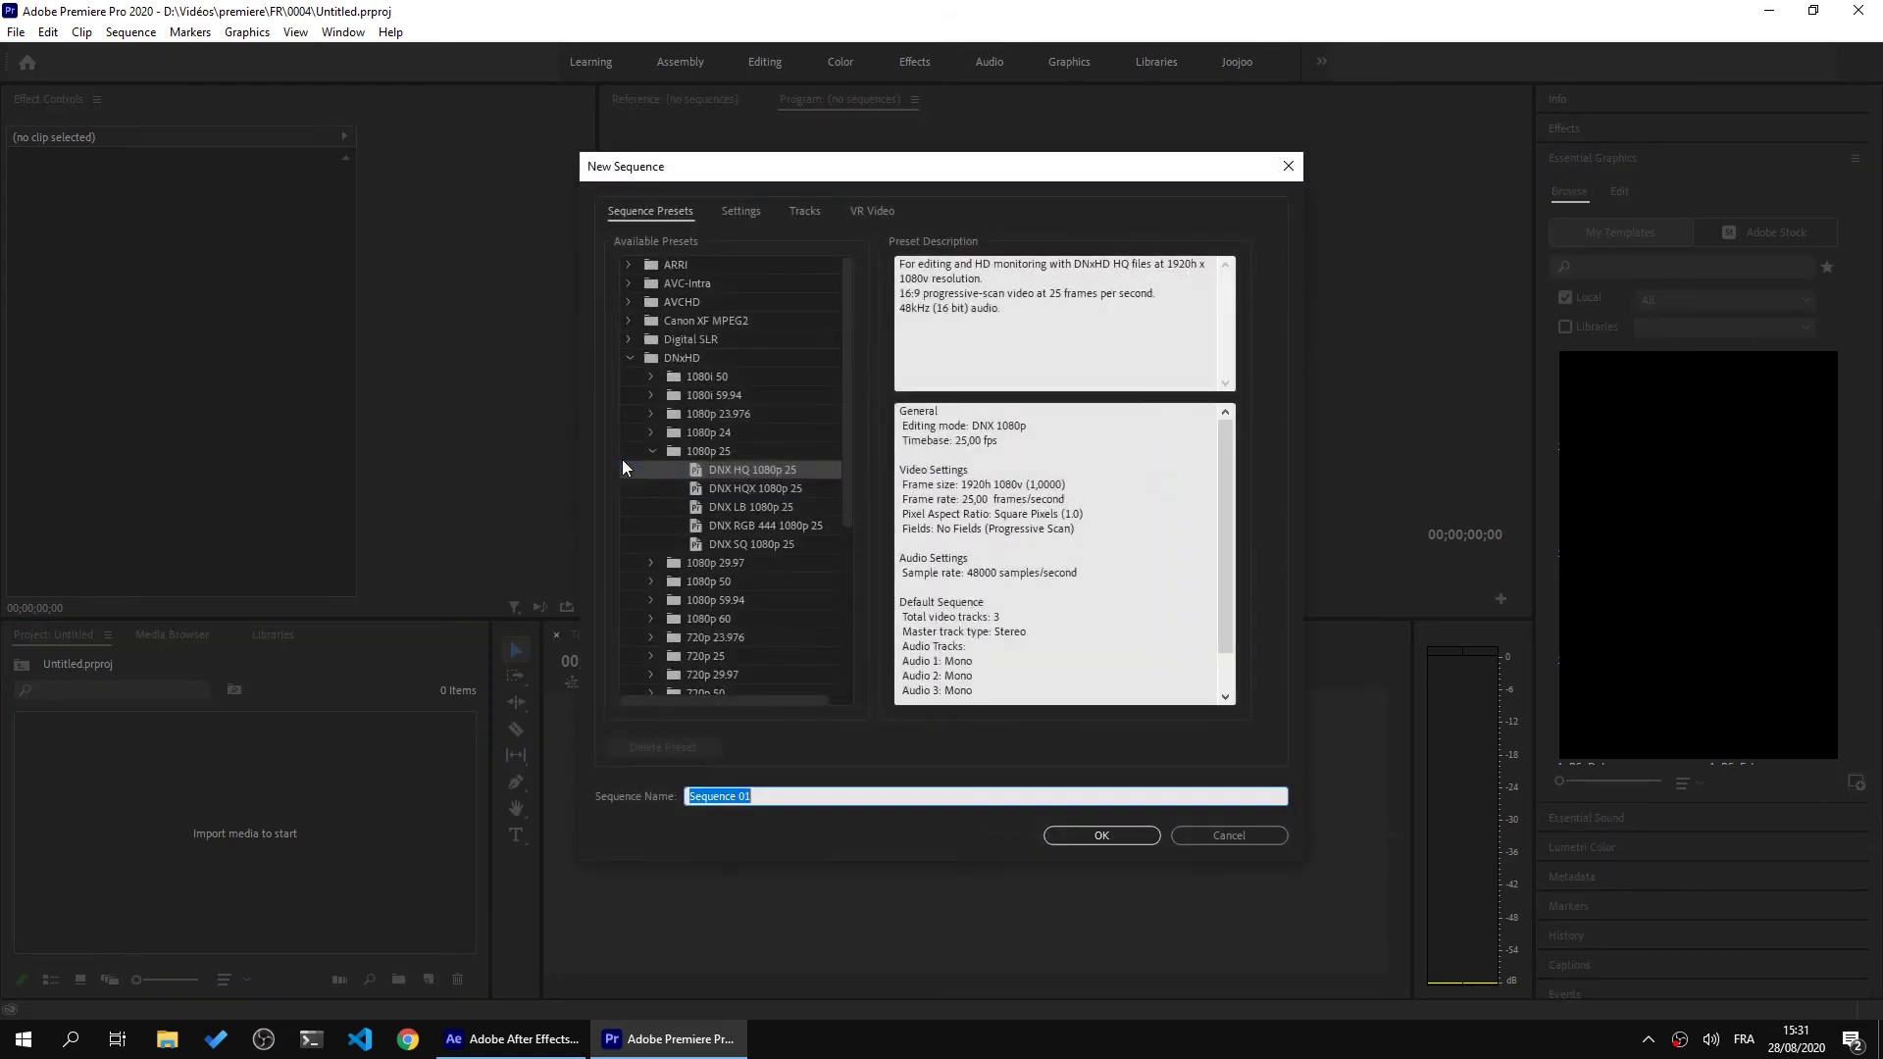
click(742, 474)
click(1116, 835)
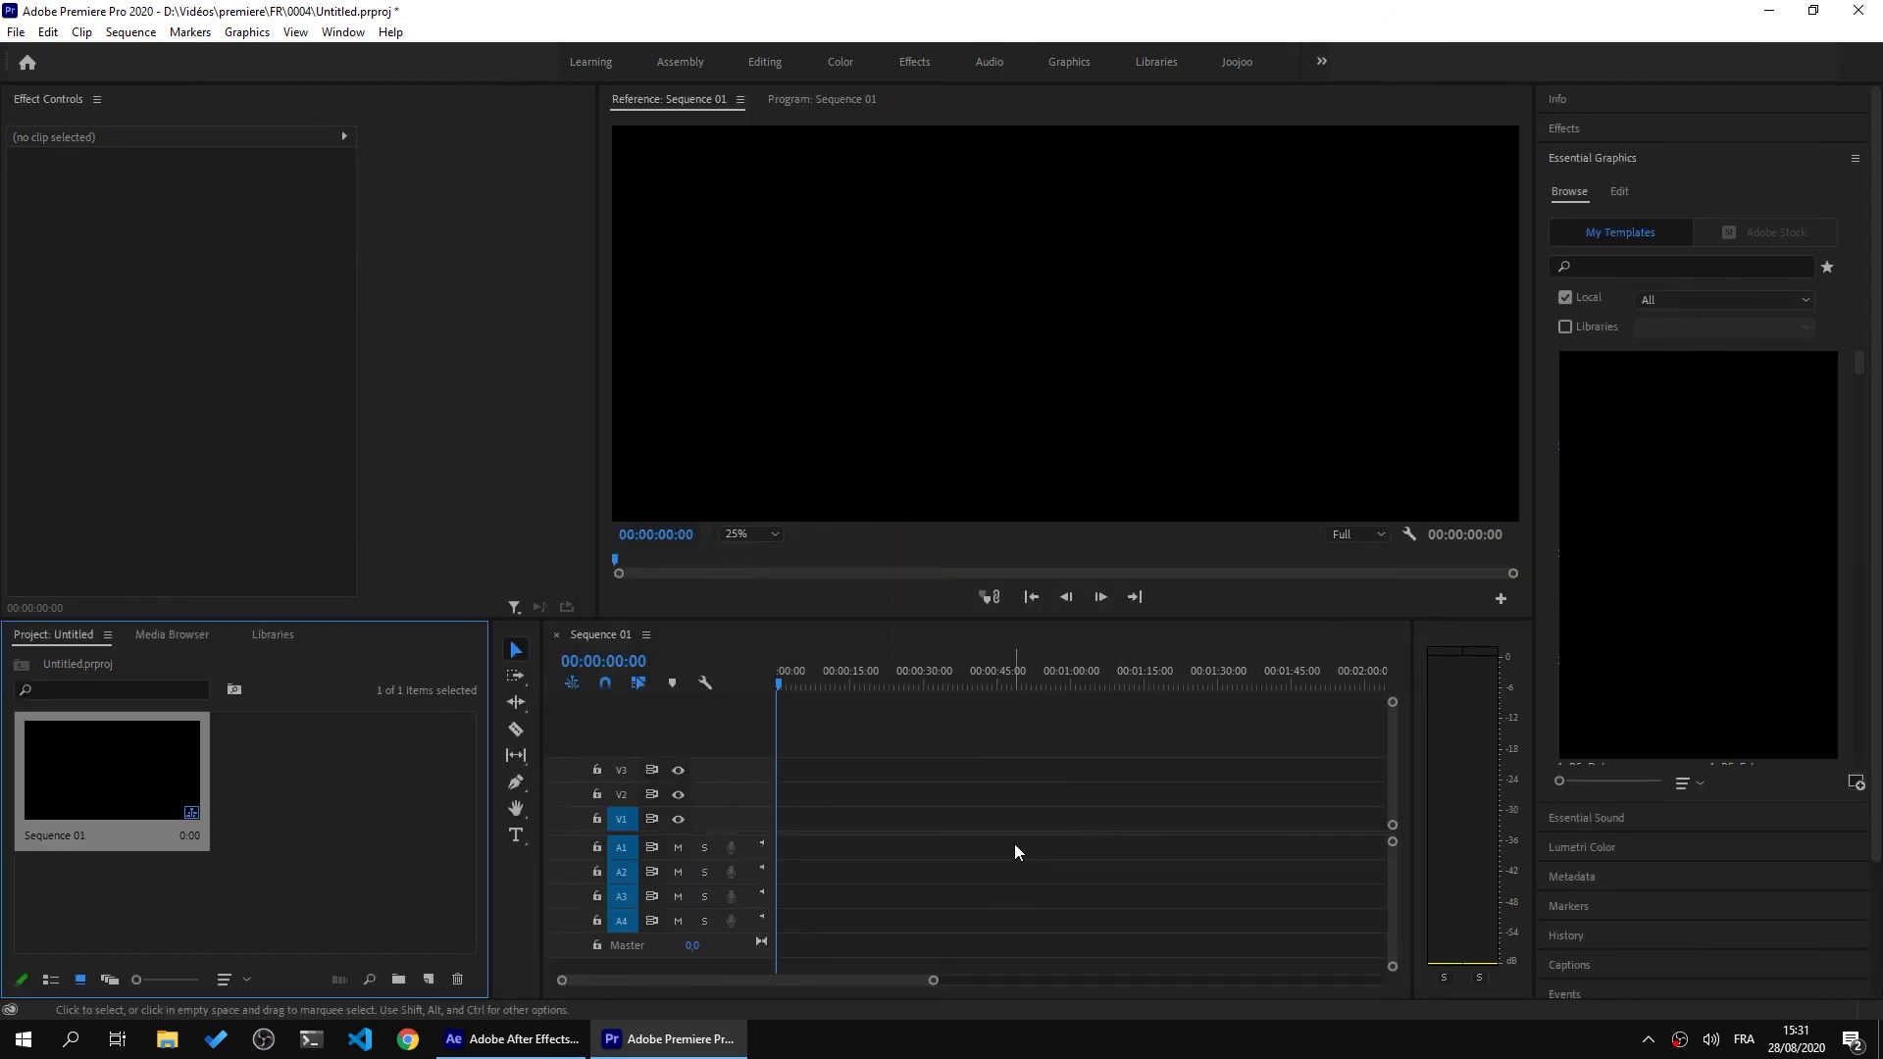
Register the 'left click' folder under Manage Additional Folders in Essential Graphics
click(1856, 160)
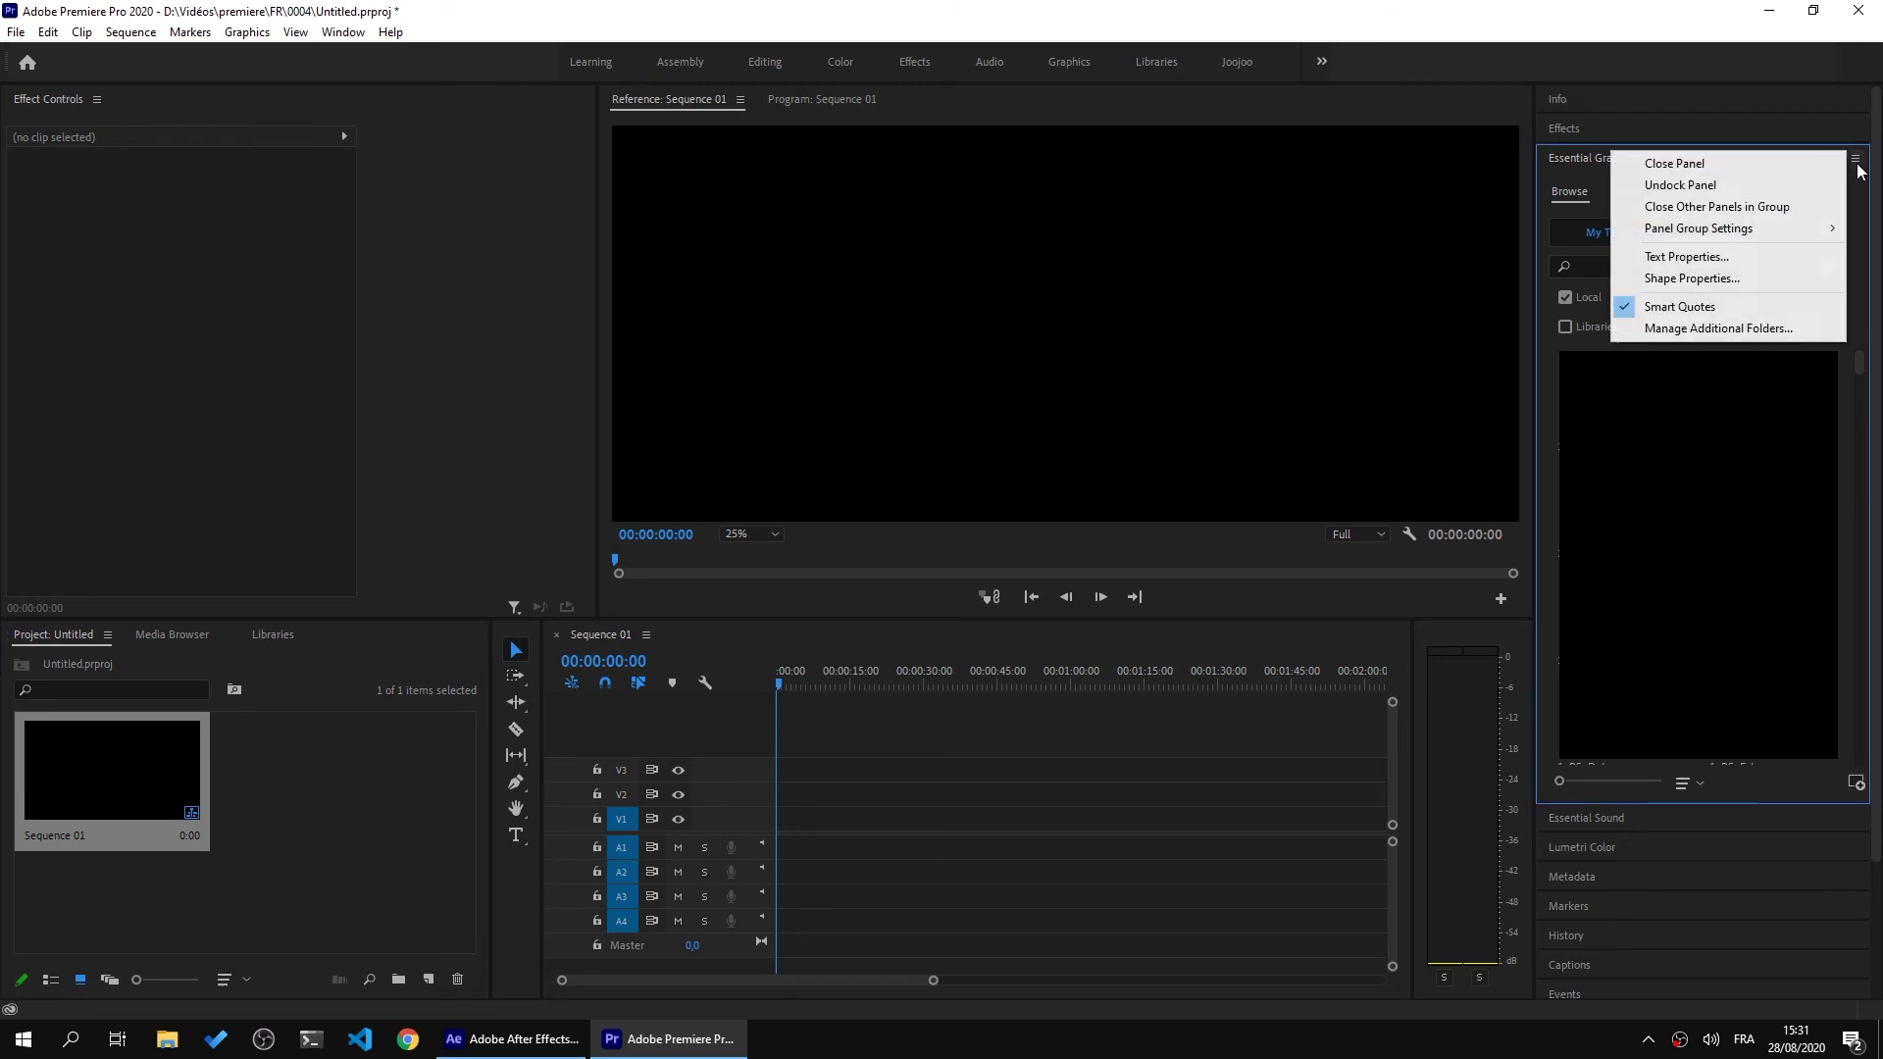
click(1665, 338)
click(633, 626)
click(790, 533)
click(1239, 845)
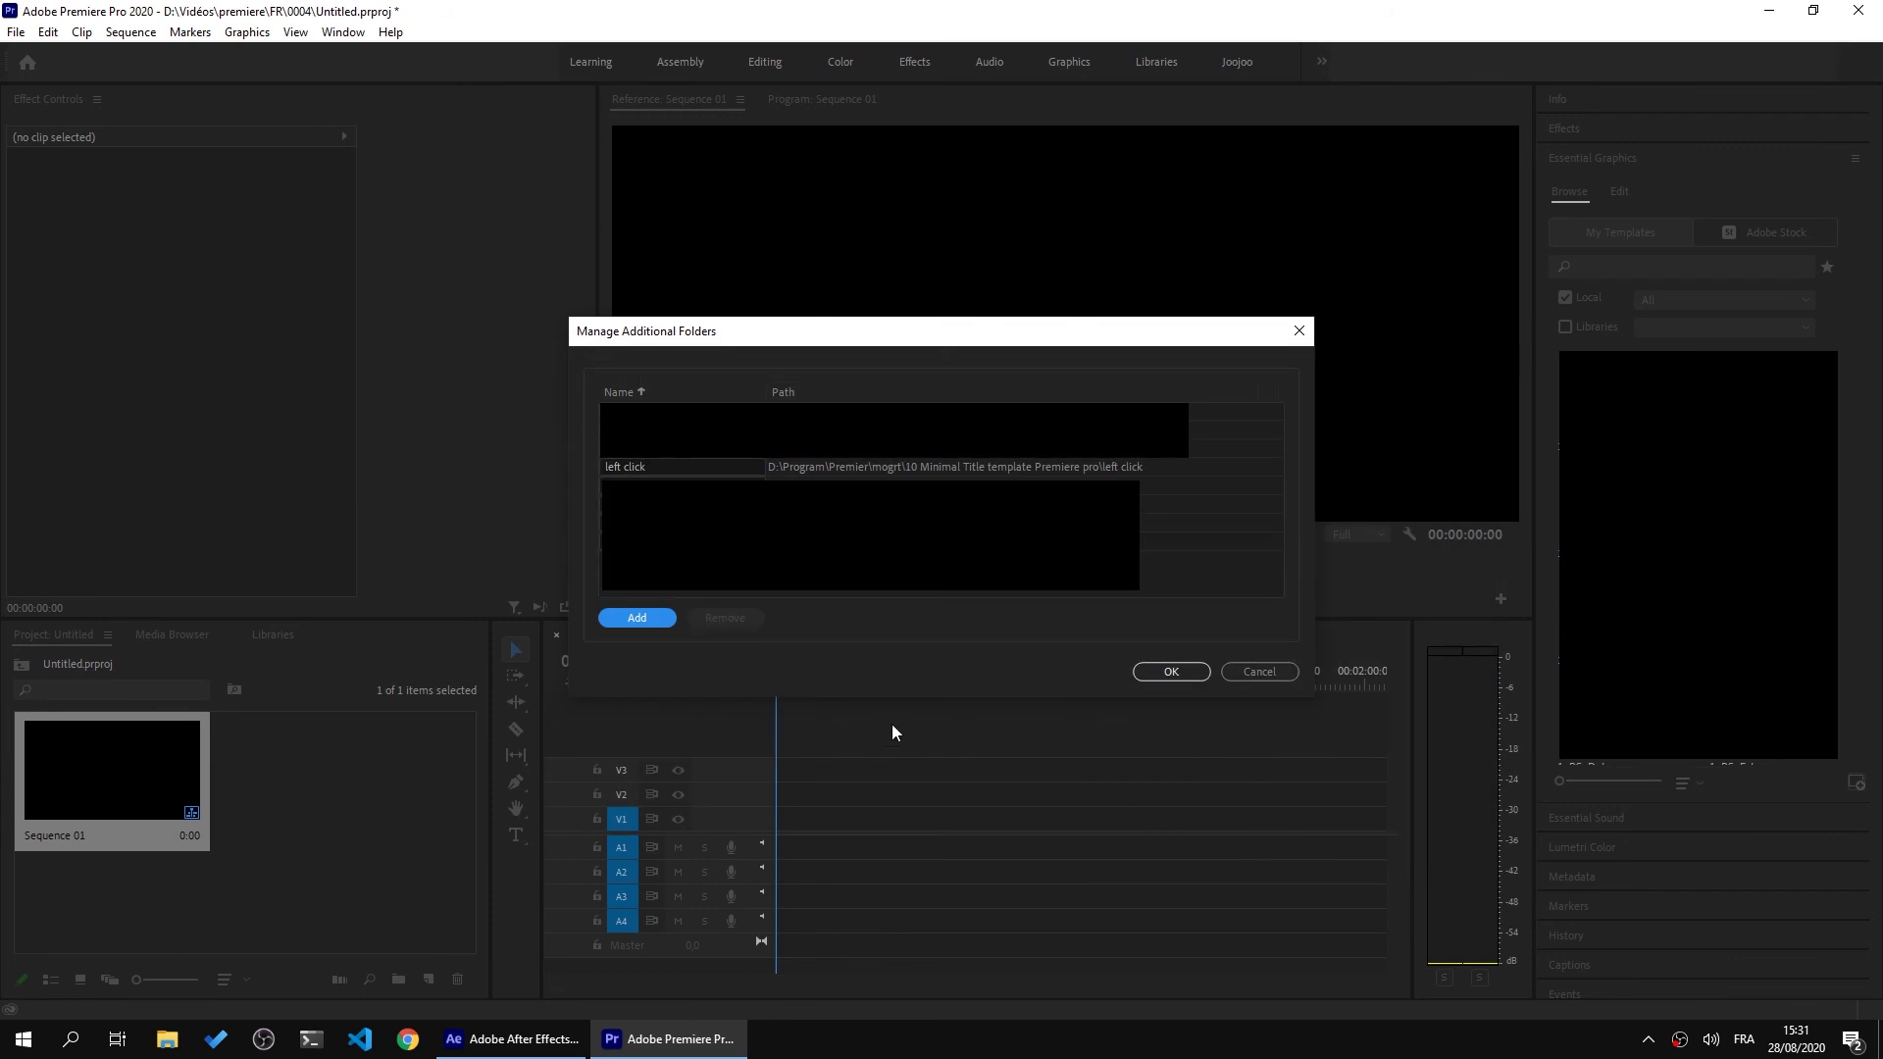
click(651, 478)
double_click(652, 468)
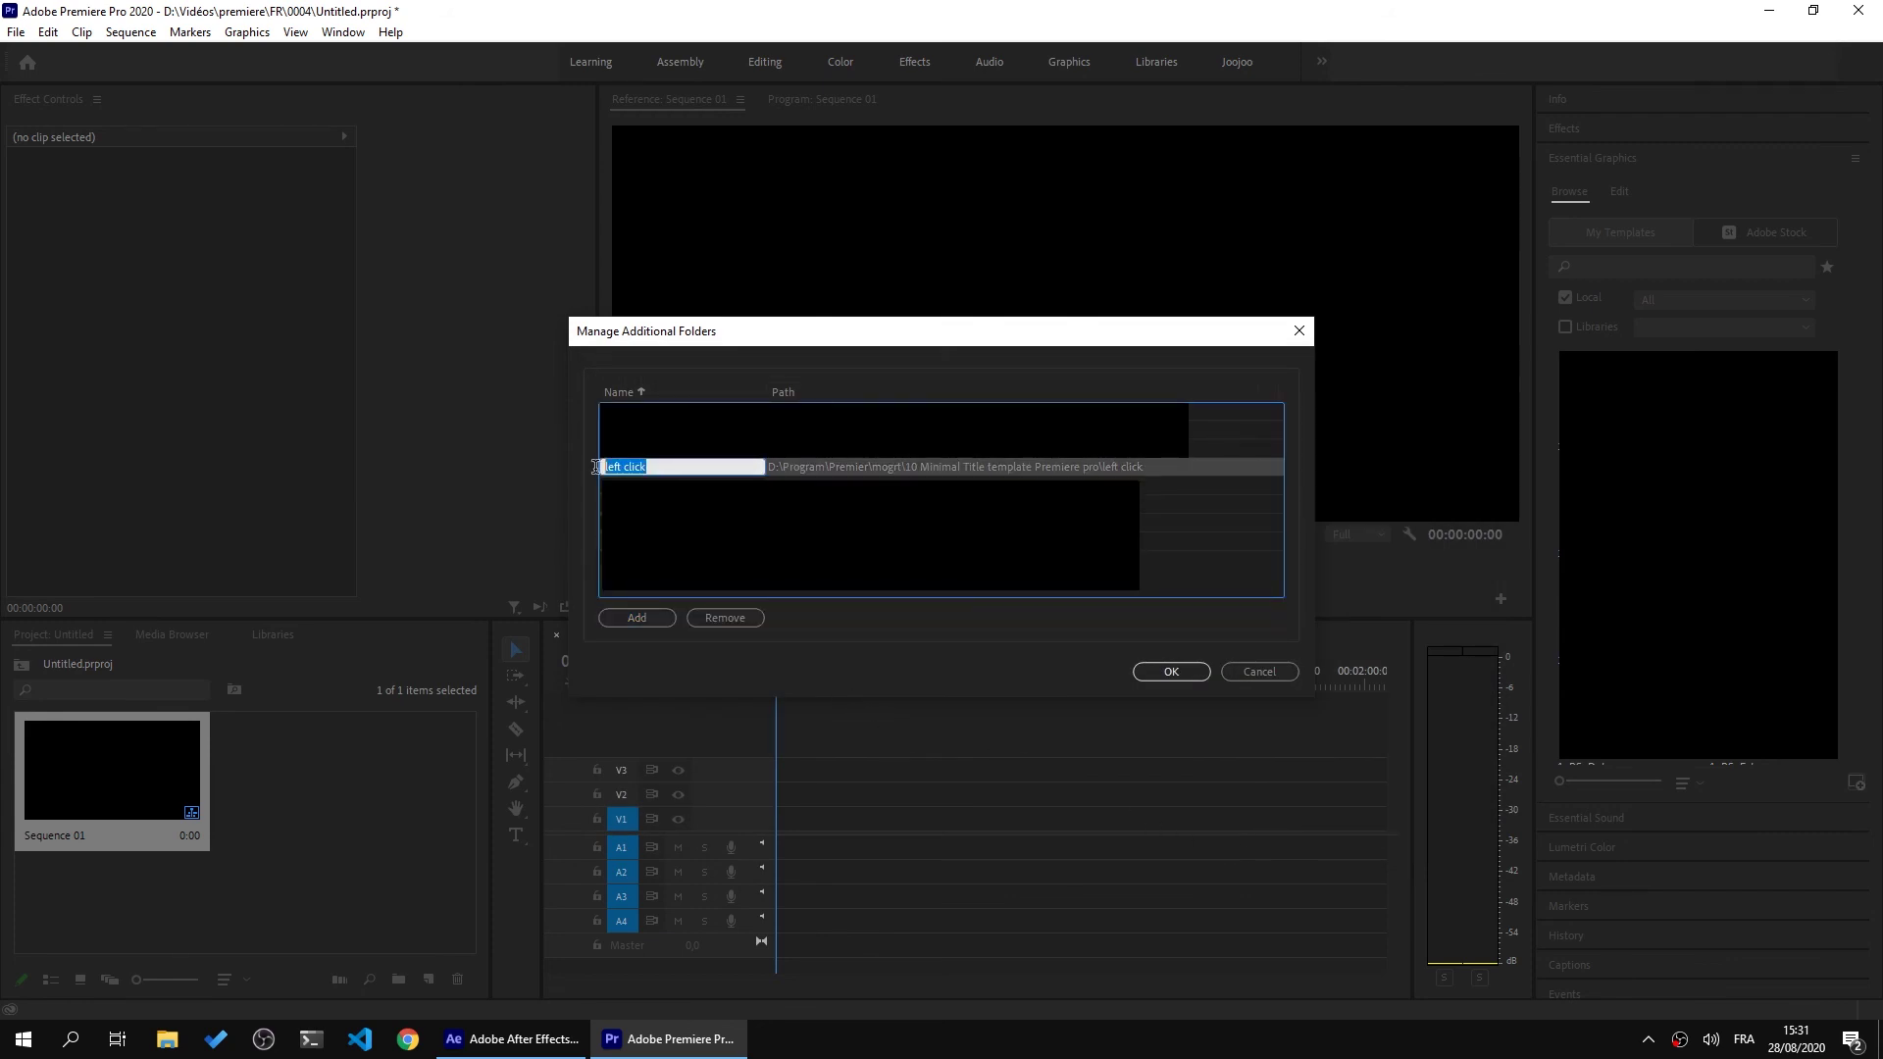
click(1170, 671)
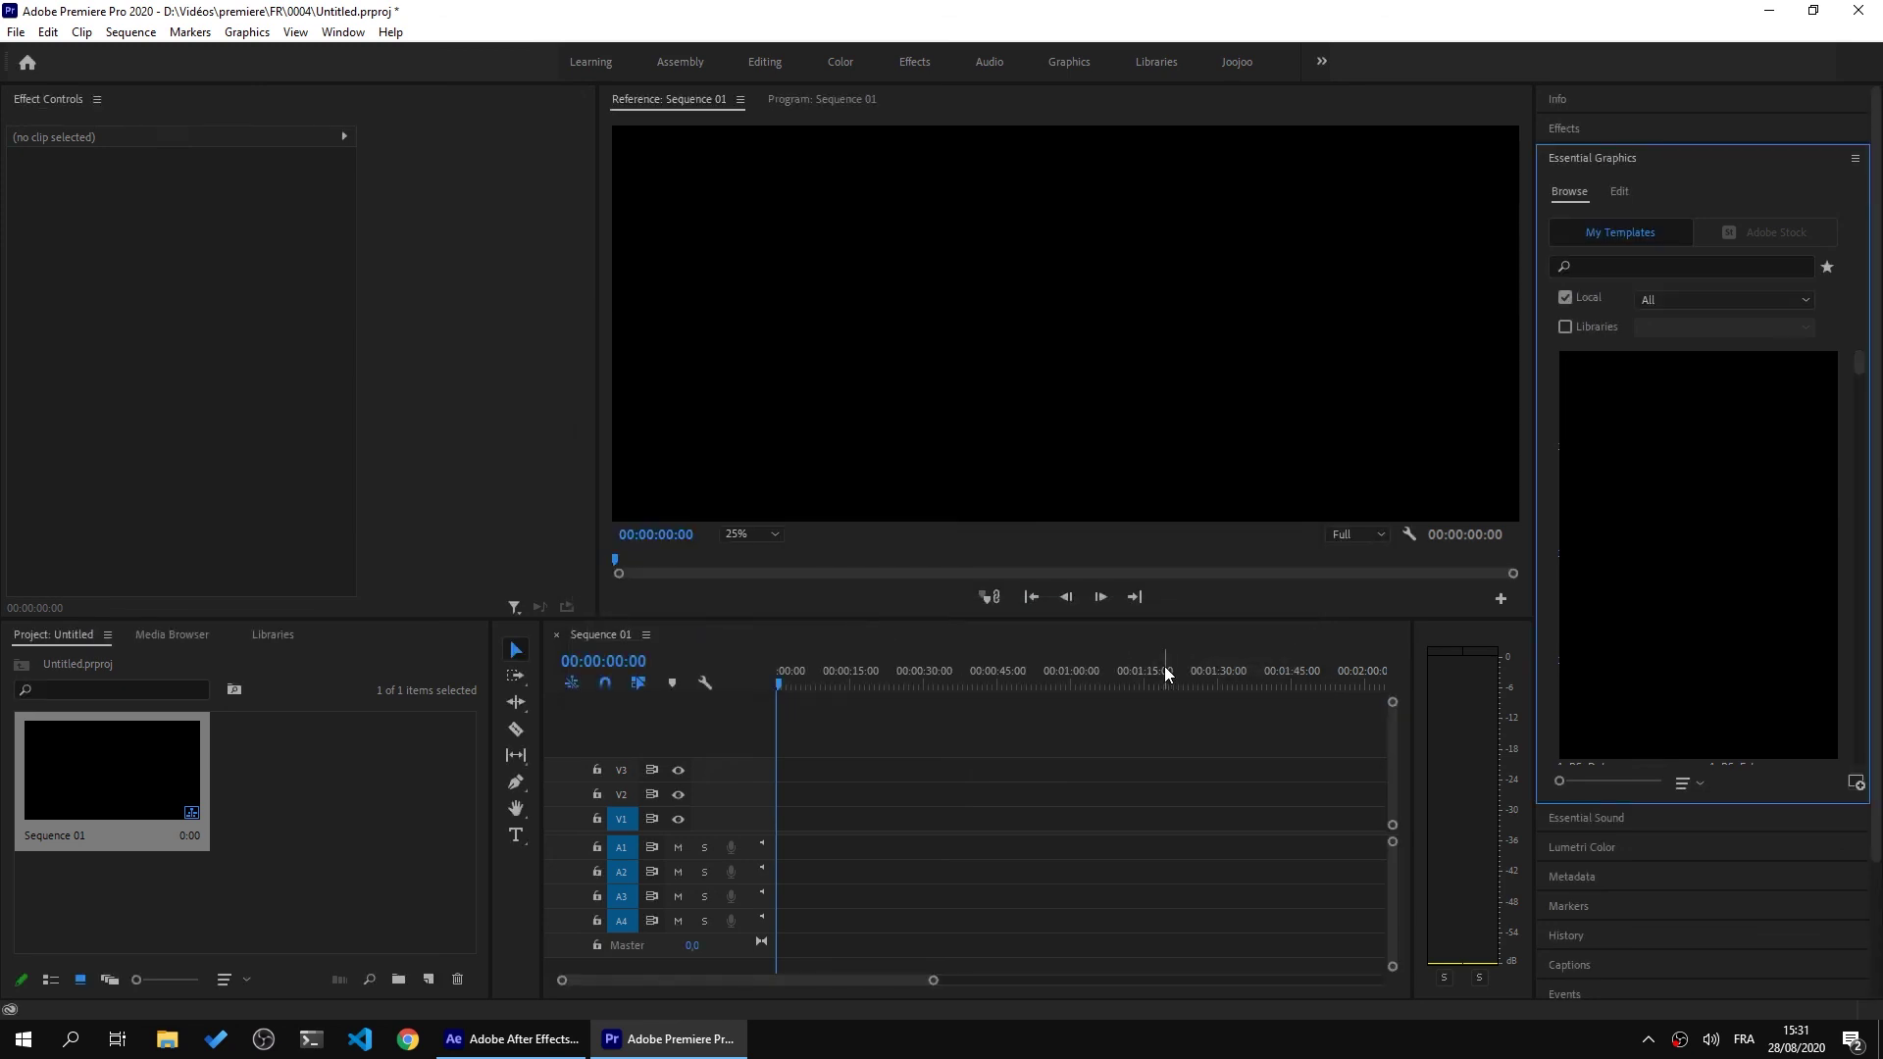
Filter local templates to 'left click', drop the Left Click MOGRT on V1 at 00:00, then preview it
click(1658, 300)
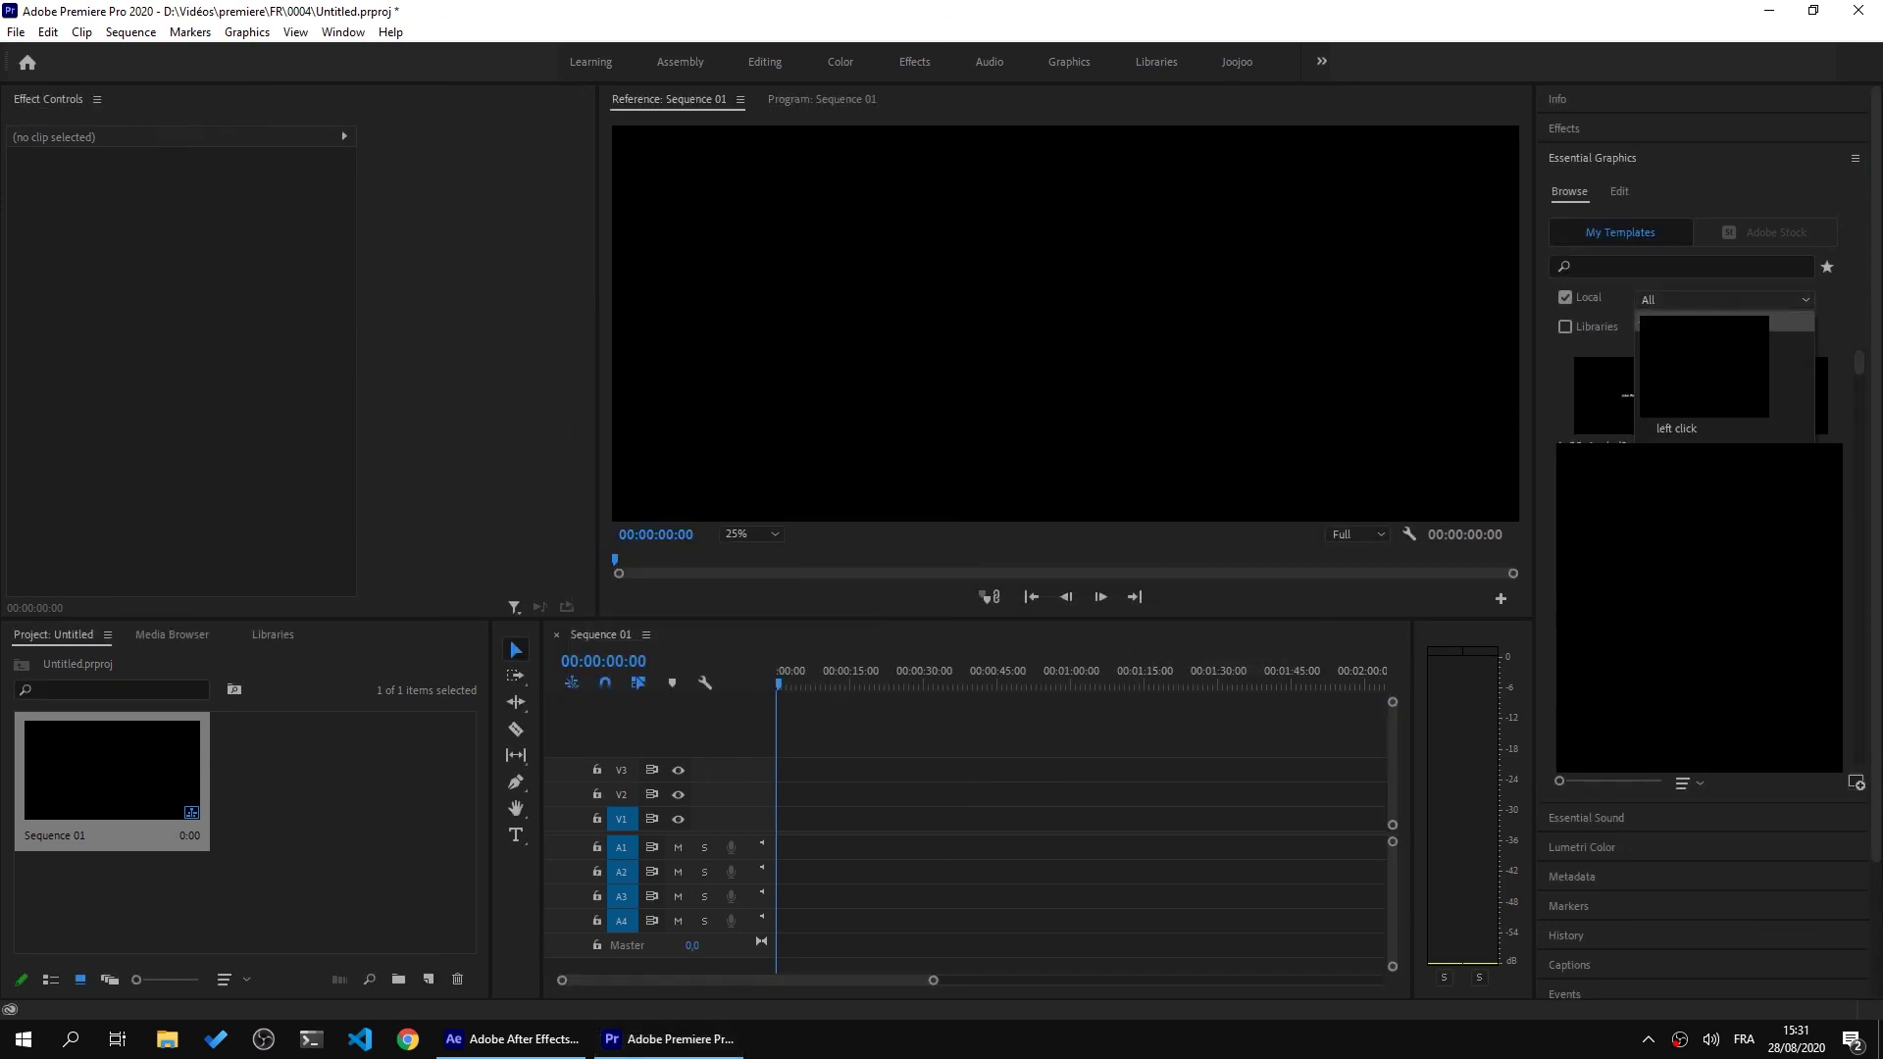
click(1696, 424)
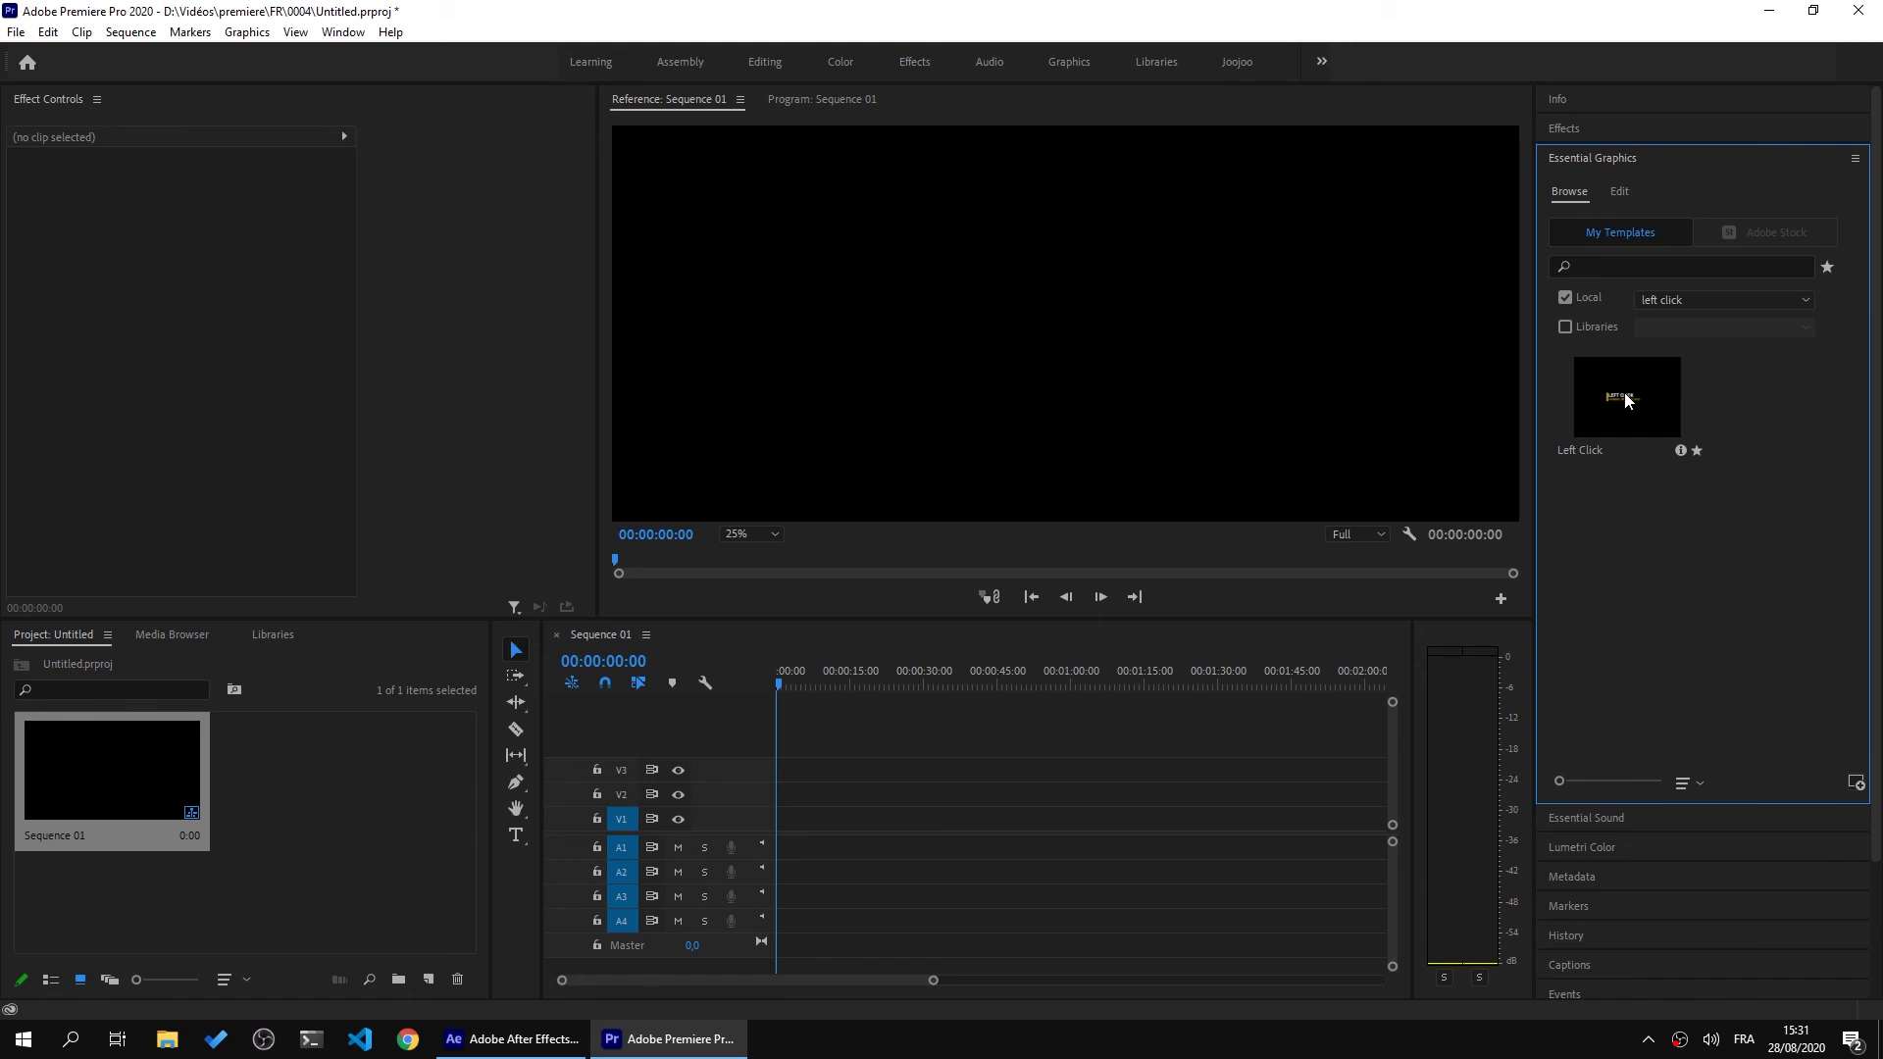
drag(1625, 397, 794, 819)
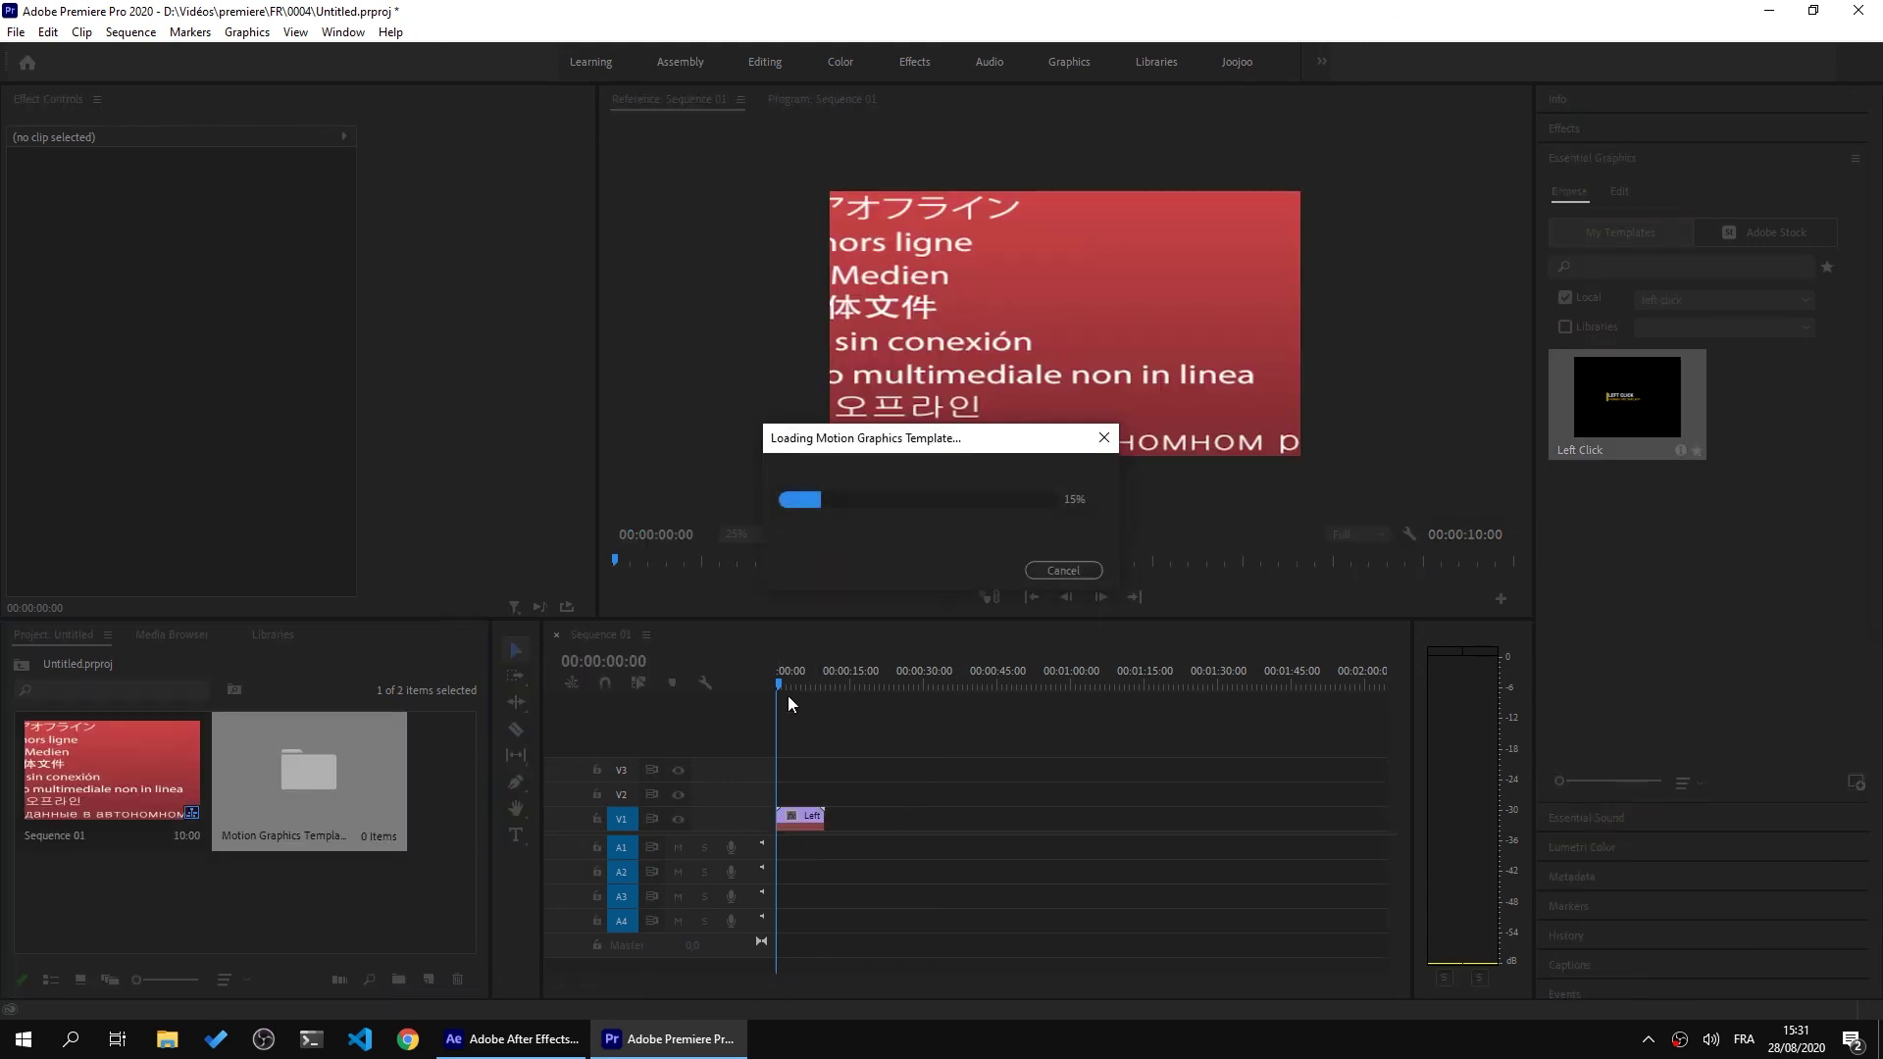
mouse_move(785, 680)
mouse_down()
mouse_move(806, 684)
mouse_move(781, 685)
mouse_up()
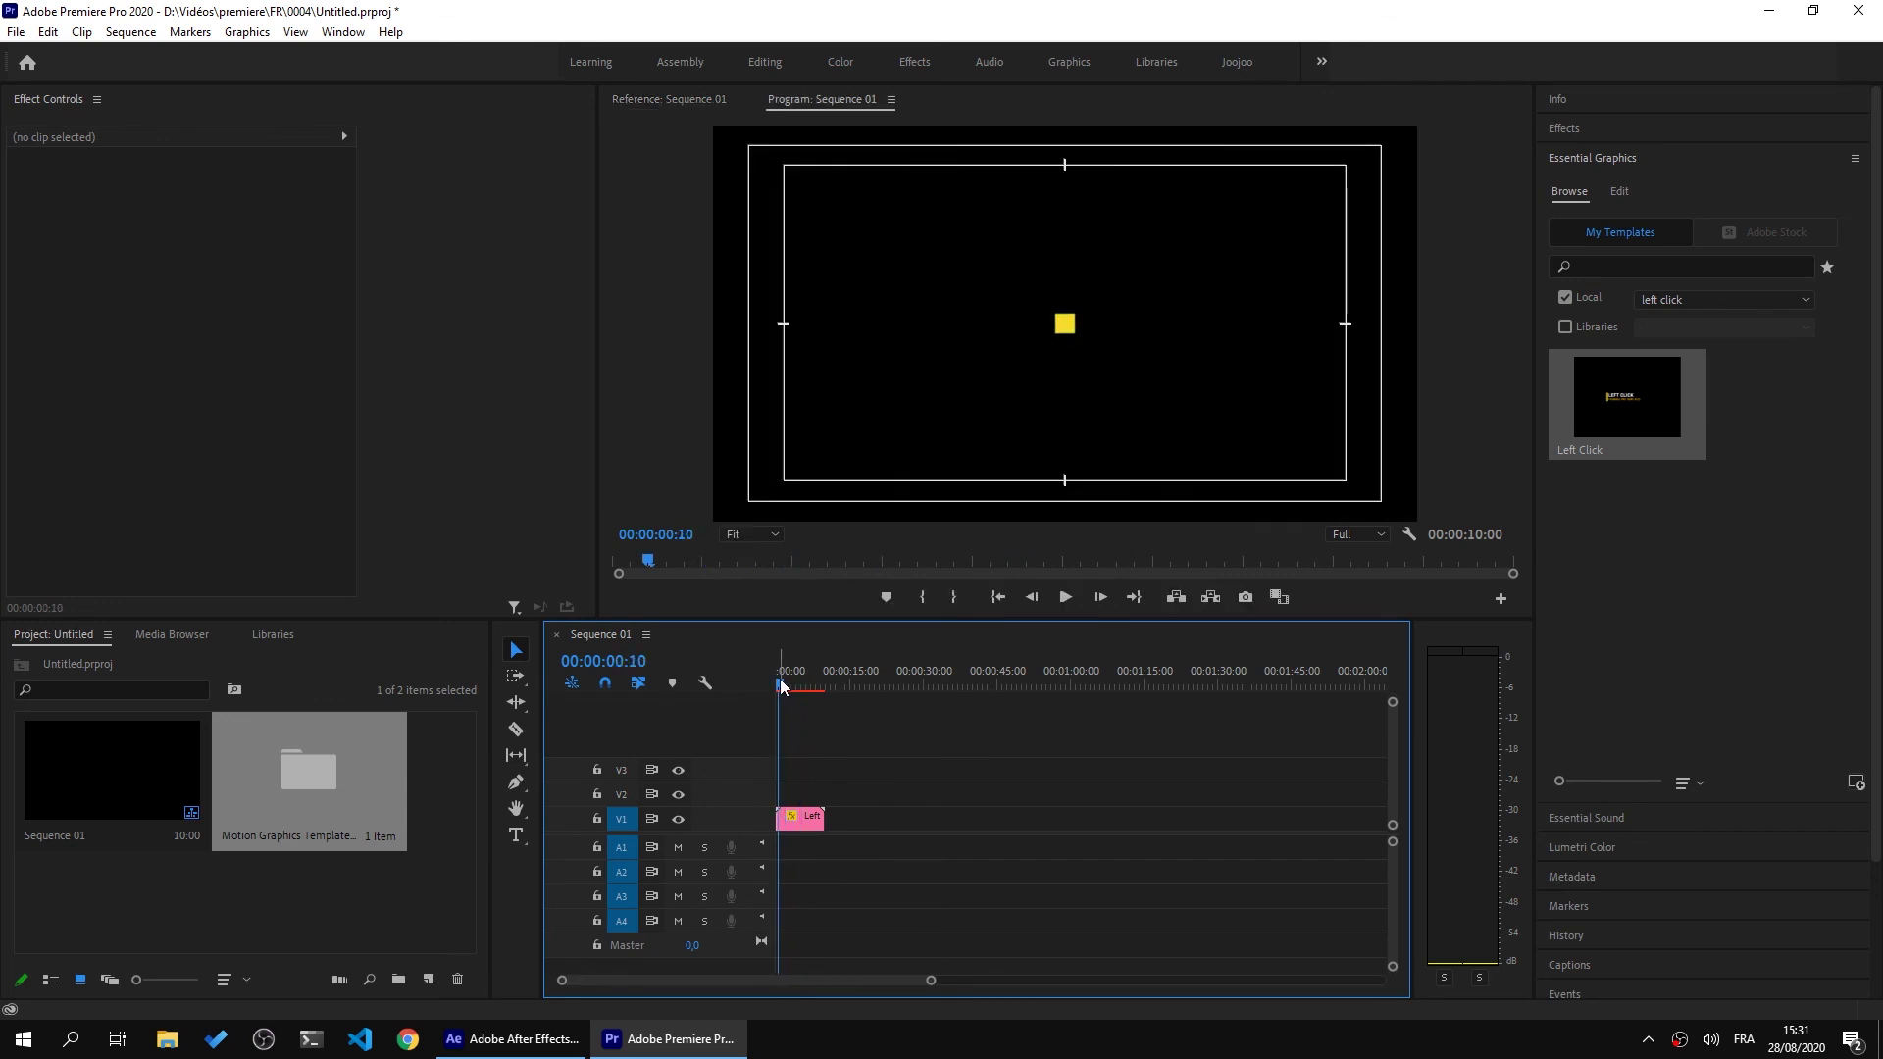
key(space)
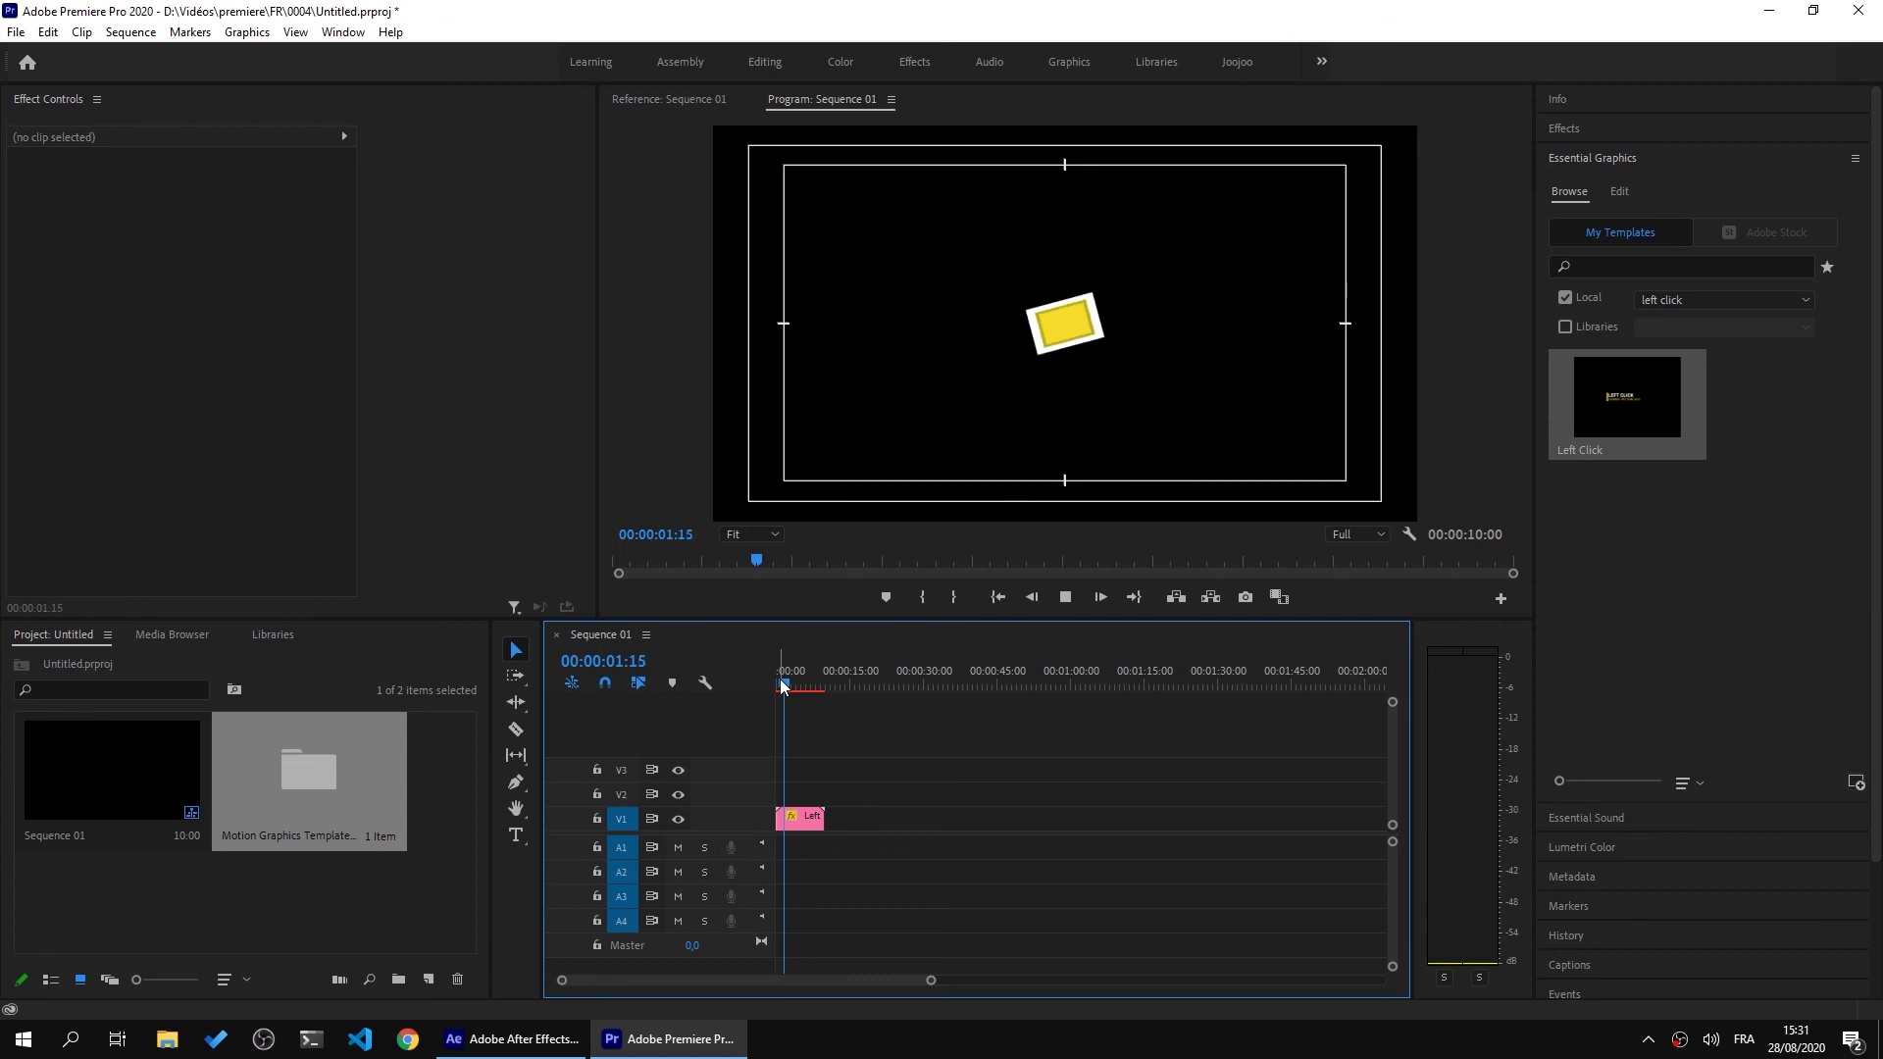